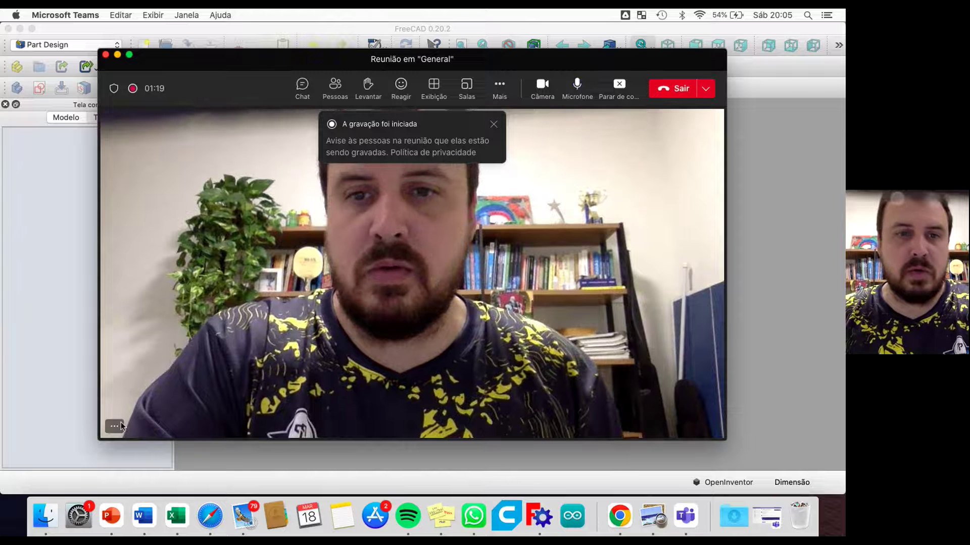
Minimize the Teams meeting window to bring FreeCAD into full view.
left_click(116, 427)
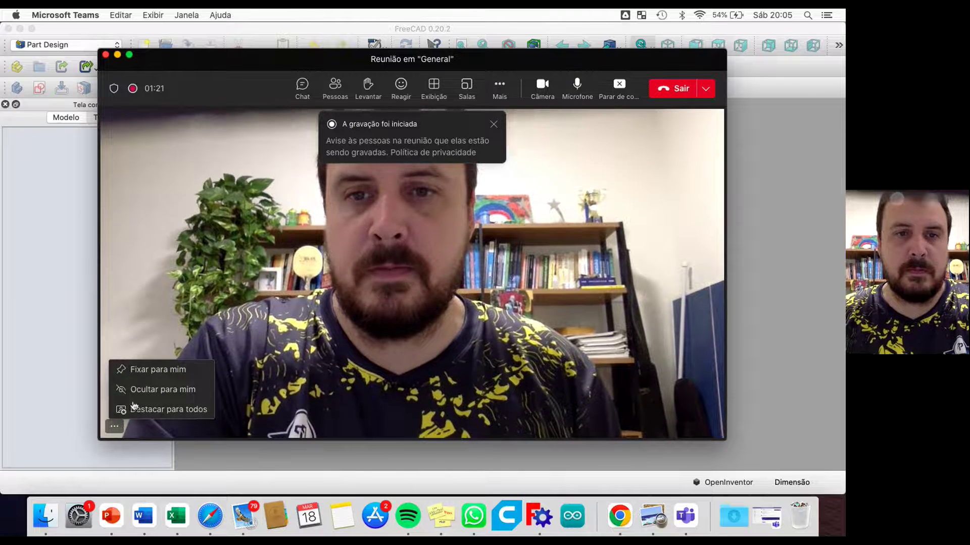
left_click_drag(635, 60, 673, 61)
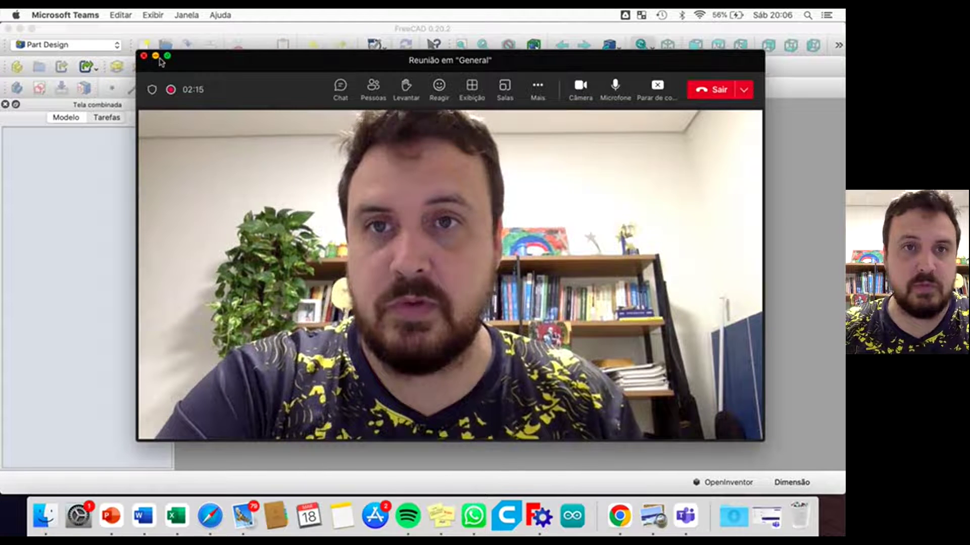
left_click(156, 56)
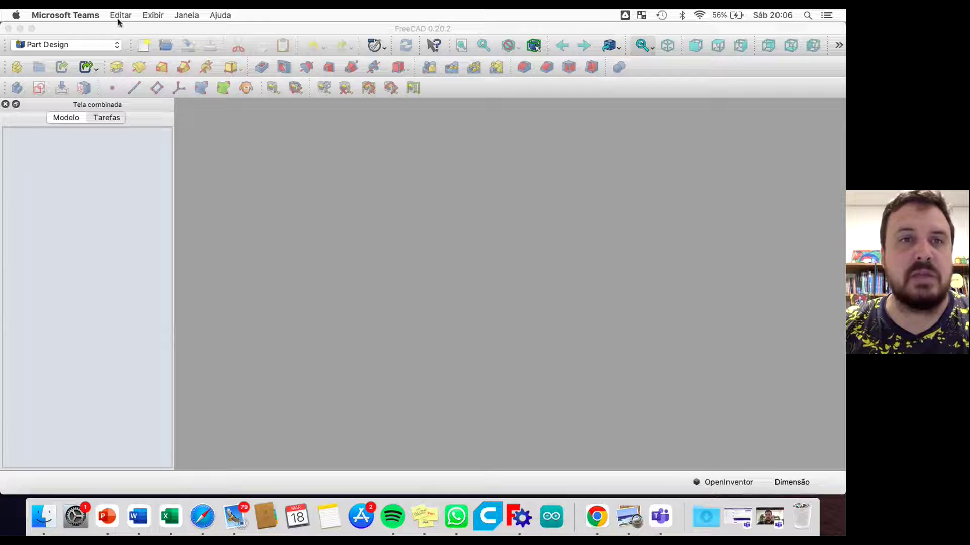
Start a sketch on the XZ_Plane inside a new body in a new document.
left_click(143, 47)
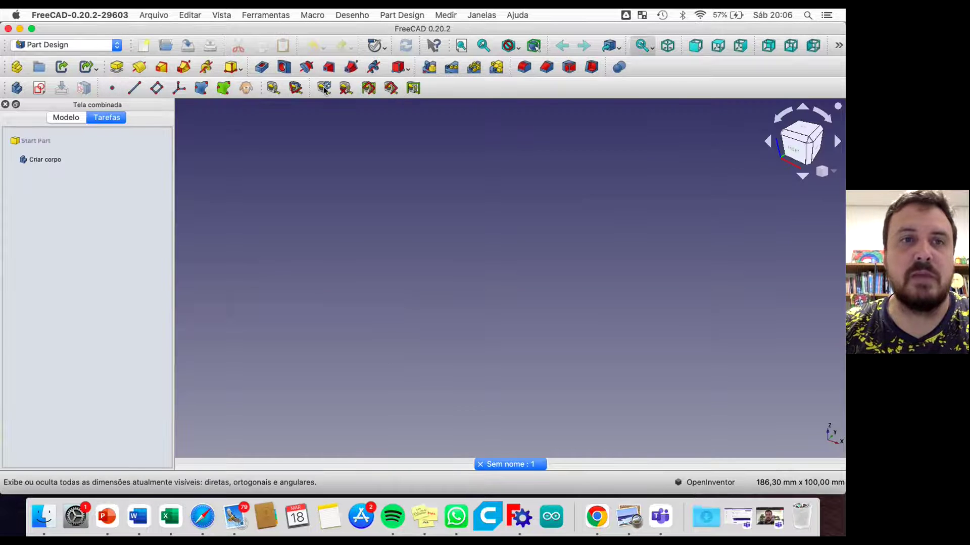
left_click(17, 89)
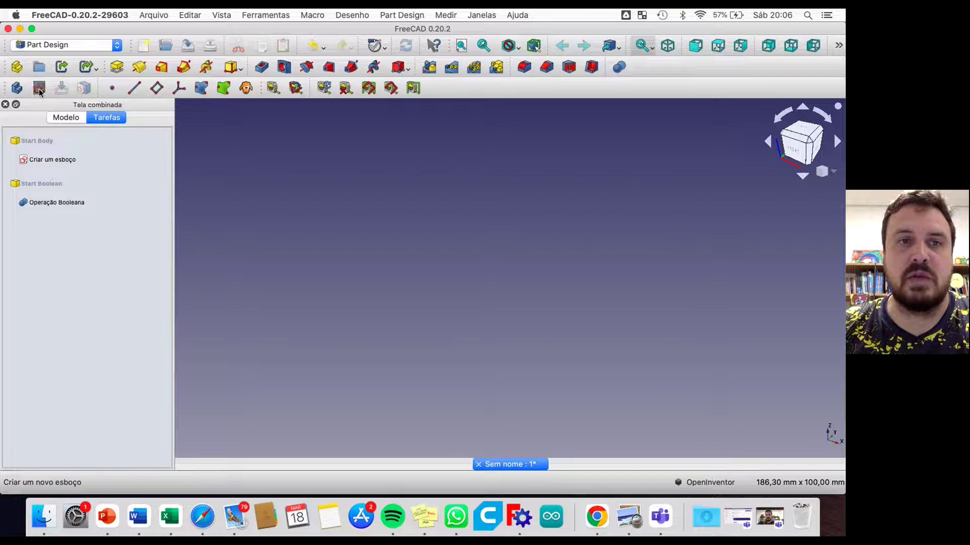
left_click(40, 89)
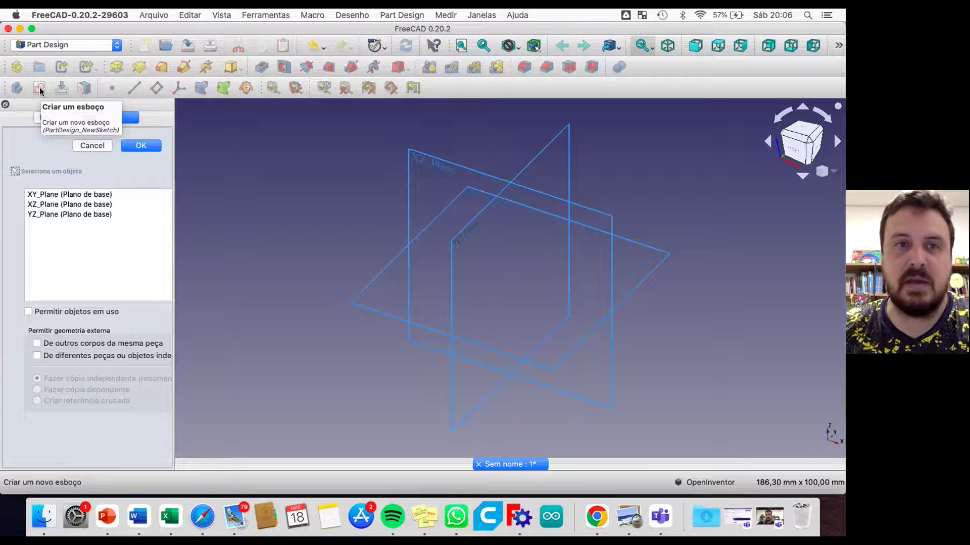
left_click(57, 195)
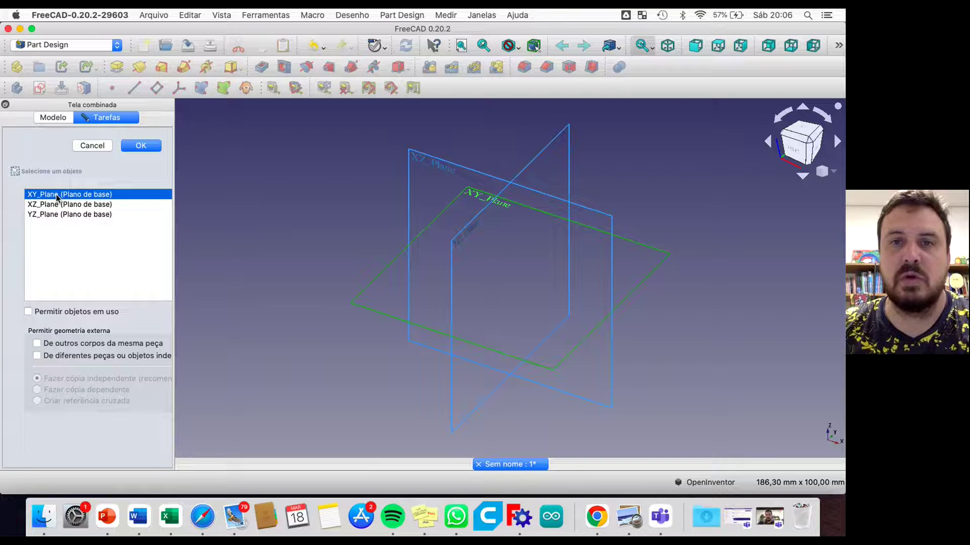
left_click(57, 204)
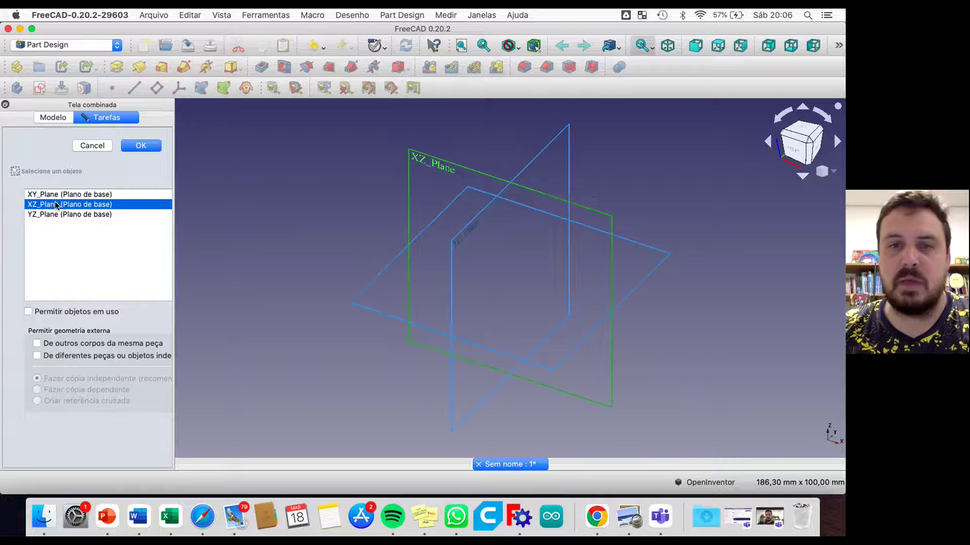
left_click(144, 146)
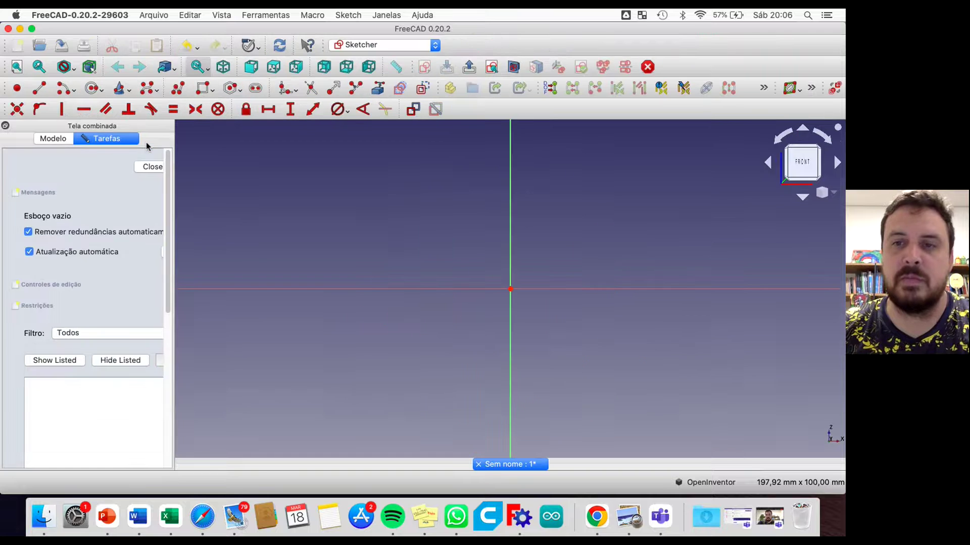
Set the mouse navigation style to CAD.
left_click(178, 90)
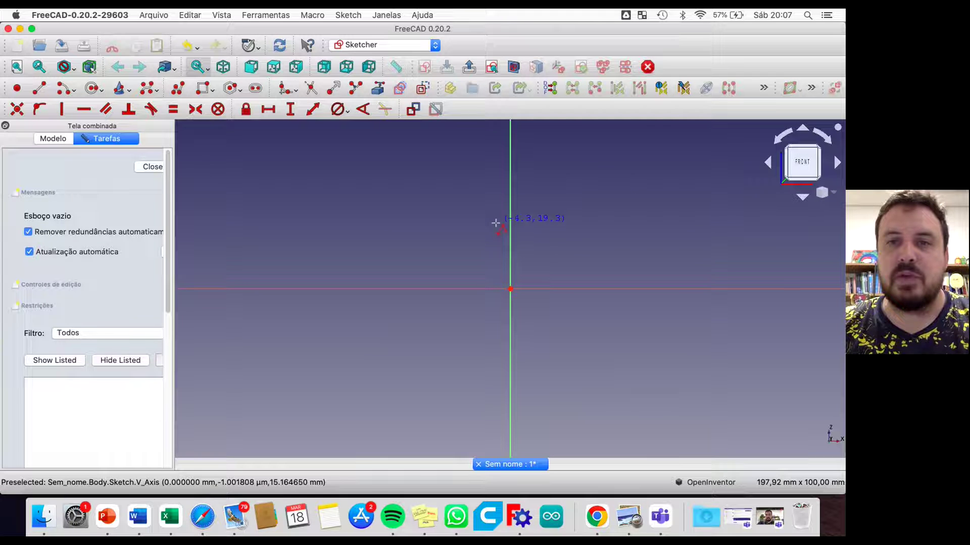
key("Escape")
left_click(701, 482)
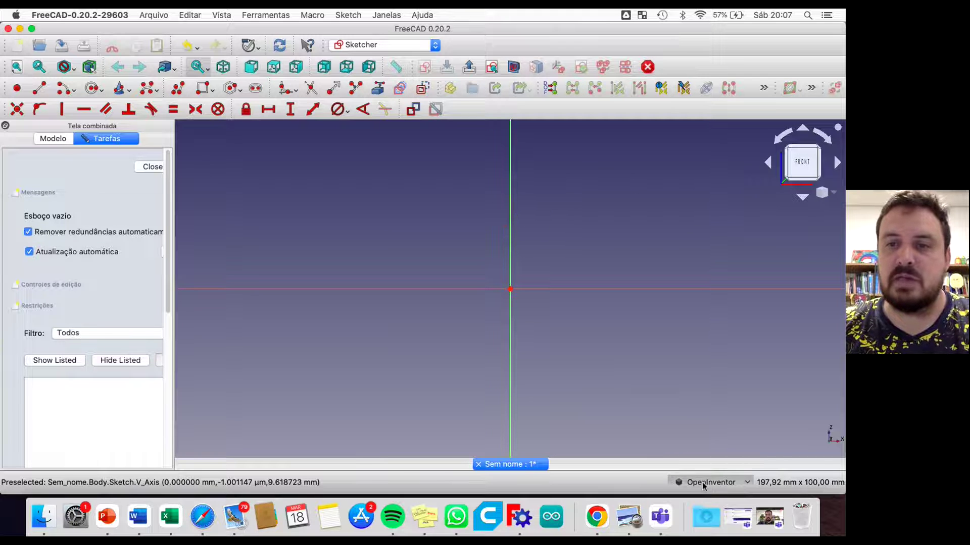
left_click(703, 486)
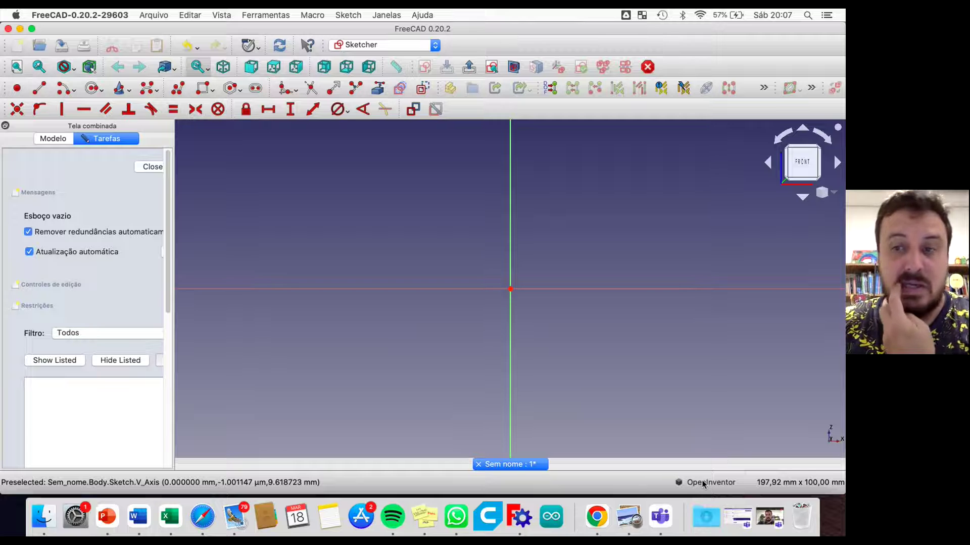
mouse_move(703, 484)
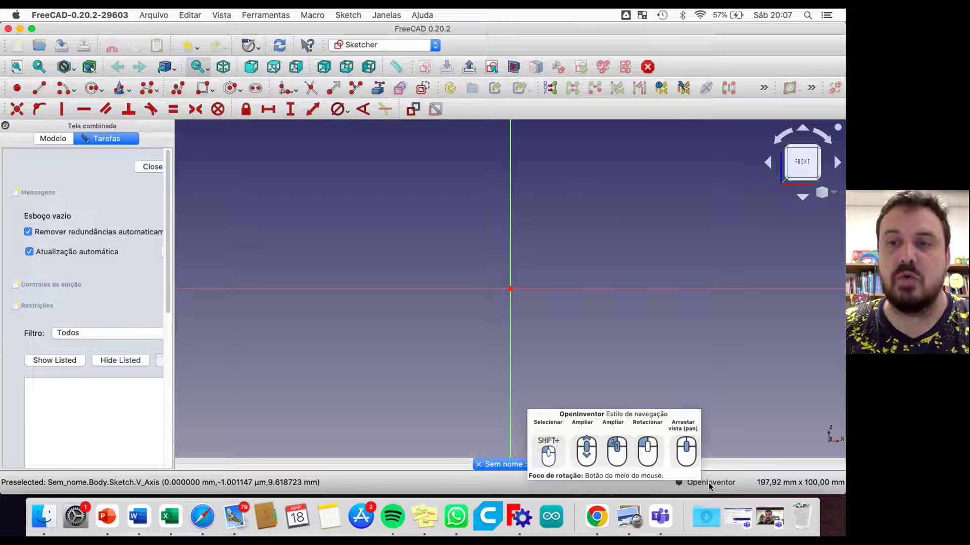
left_click(710, 484)
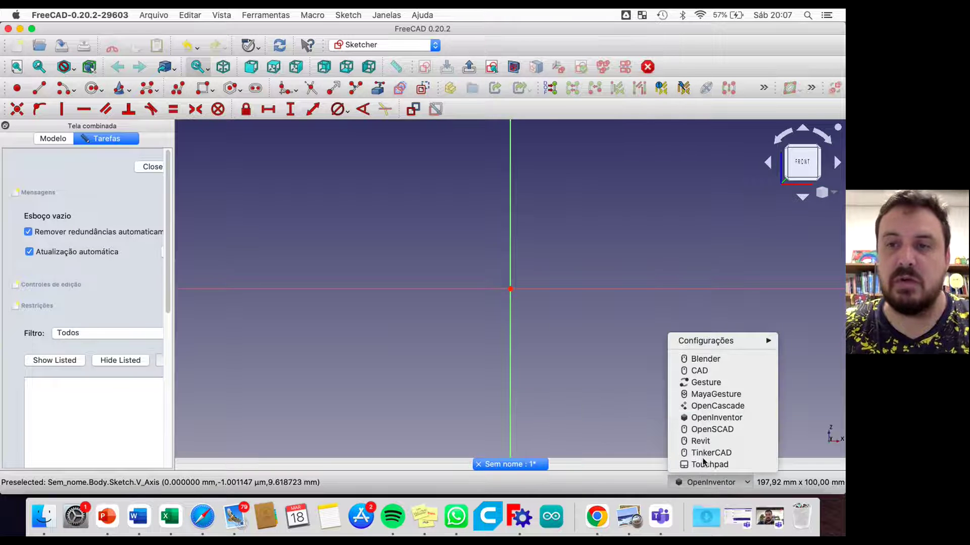
left_click(700, 371)
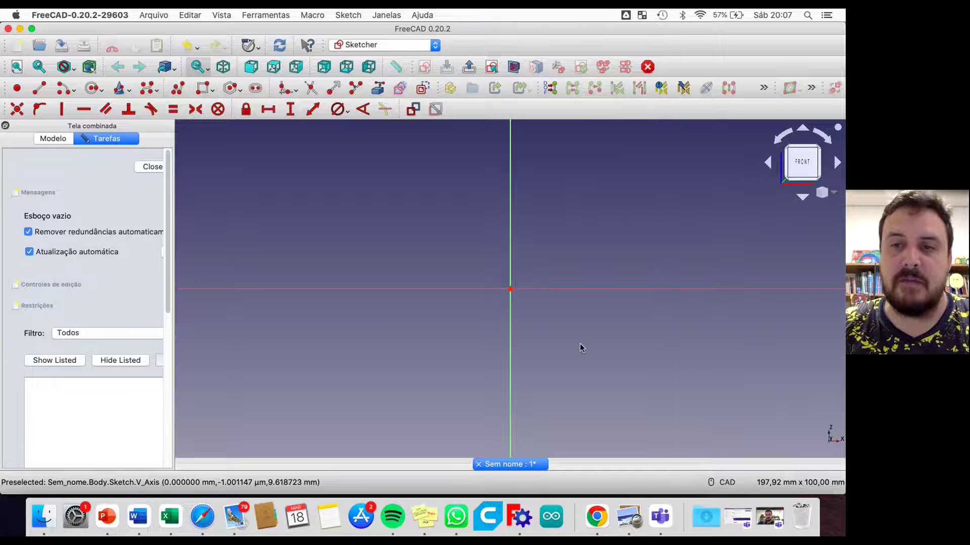
Sketch a closed twelve-sided I-shaped profile around the origin with a polyline, with the top flange about 47 mm wide.
left_click(177, 90)
left_click(436, 206)
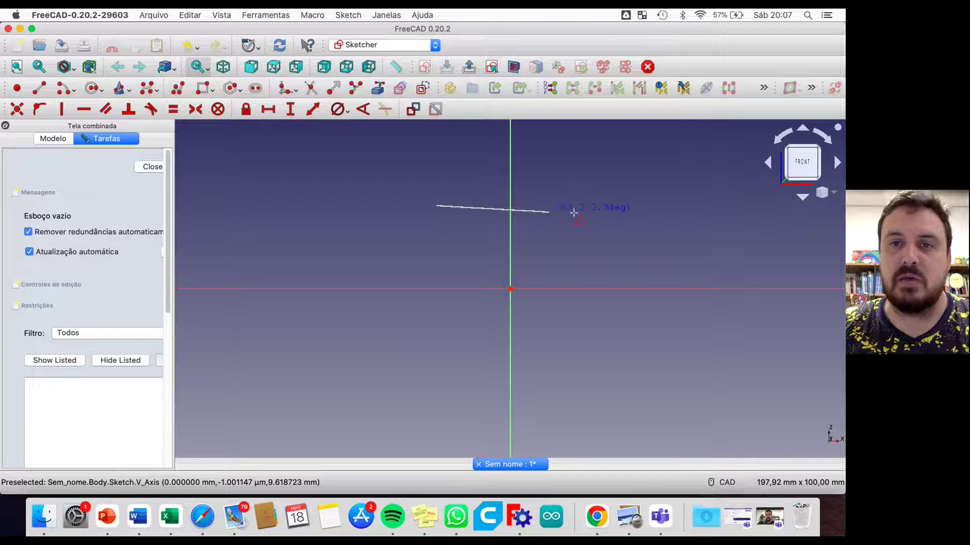
left_click(589, 205)
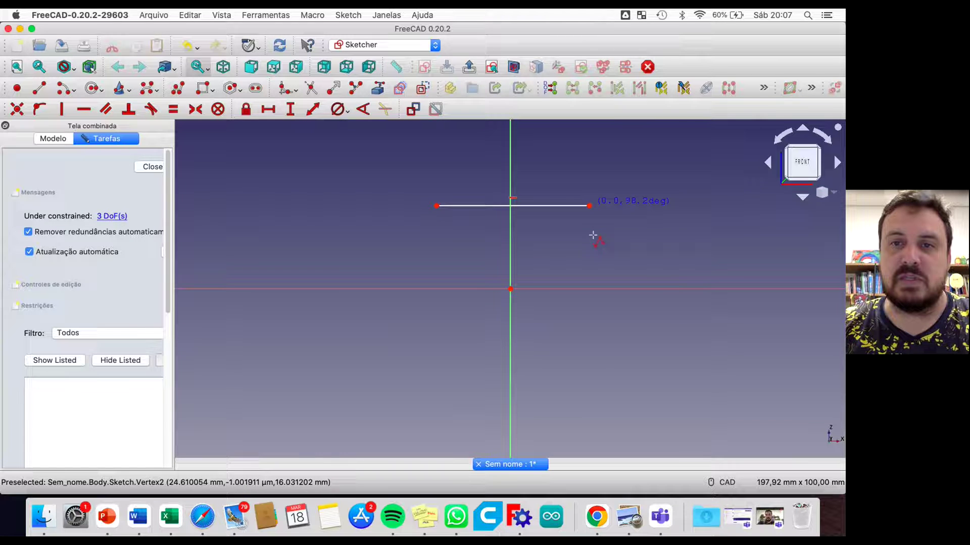
left_click(592, 239)
left_click(539, 239)
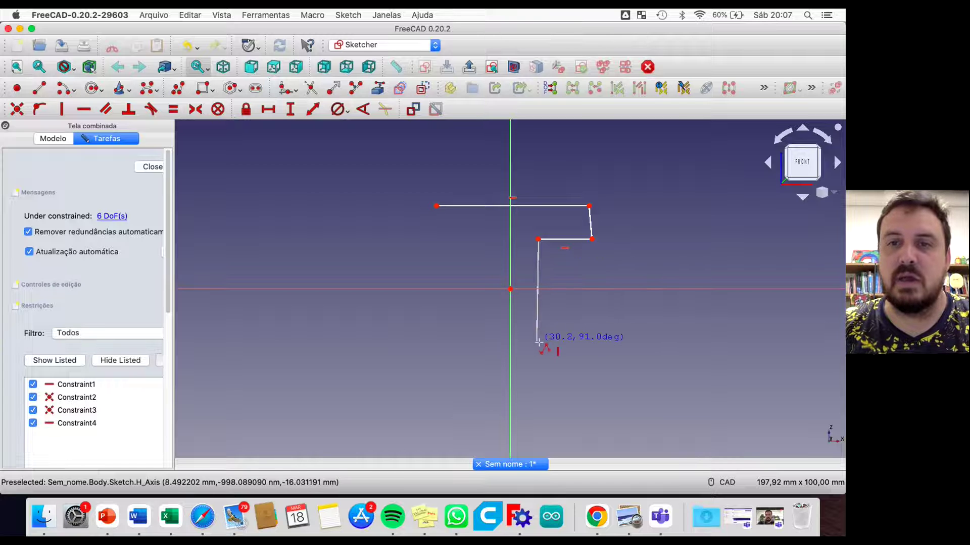
left_click(543, 343)
left_click(592, 342)
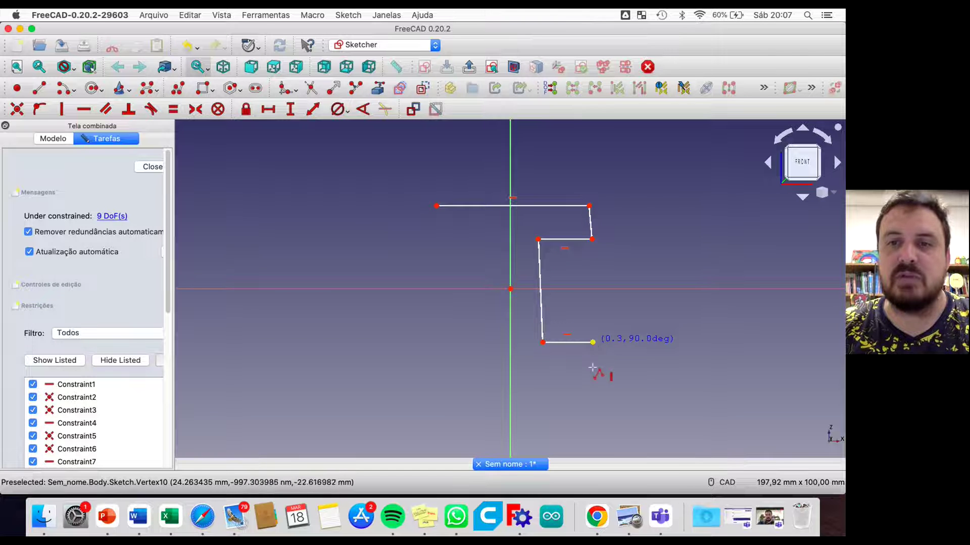
left_click(592, 371)
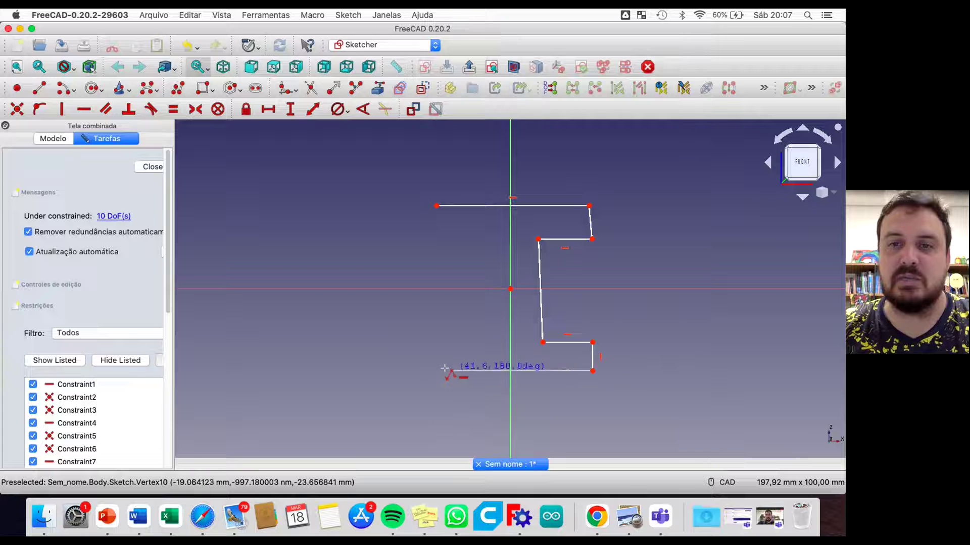
left_click(426, 371)
left_click(427, 337)
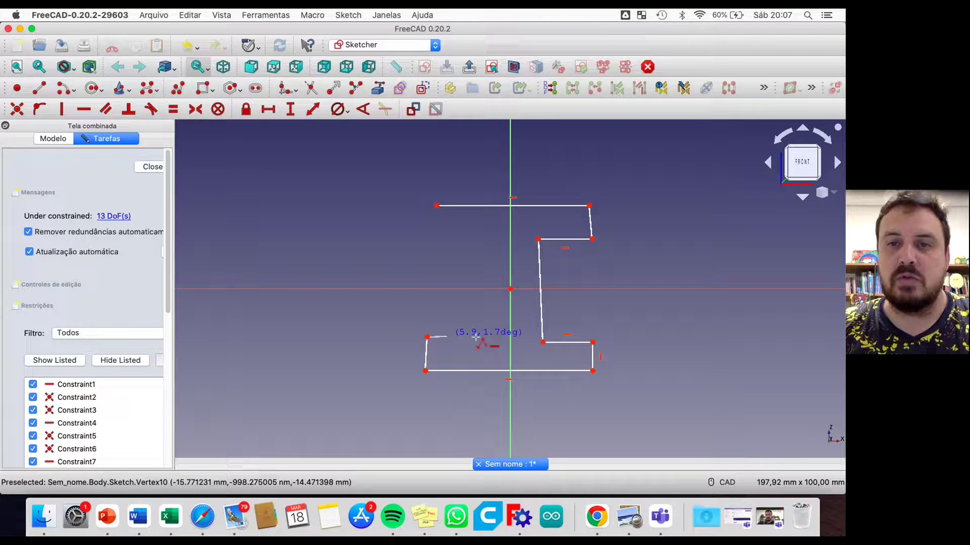
left_click(480, 337)
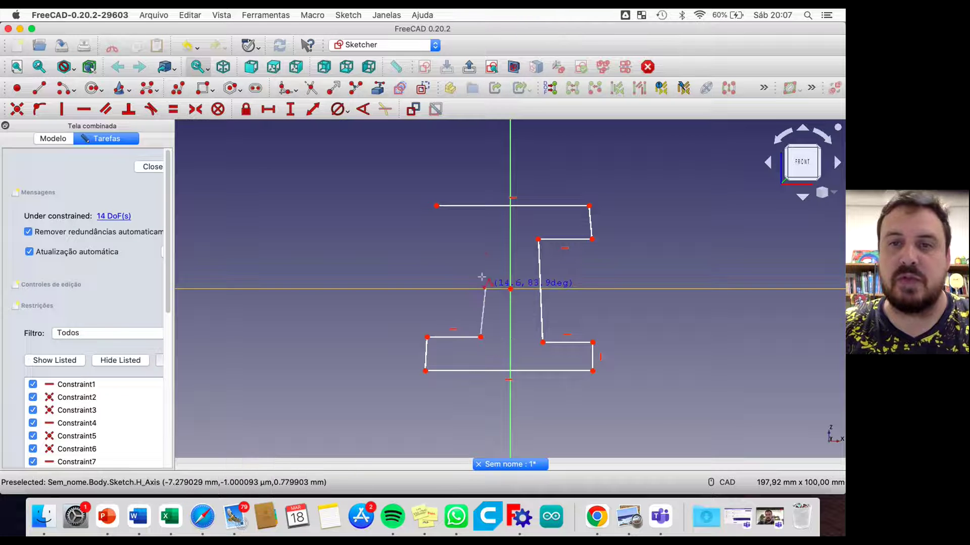
left_click(481, 242)
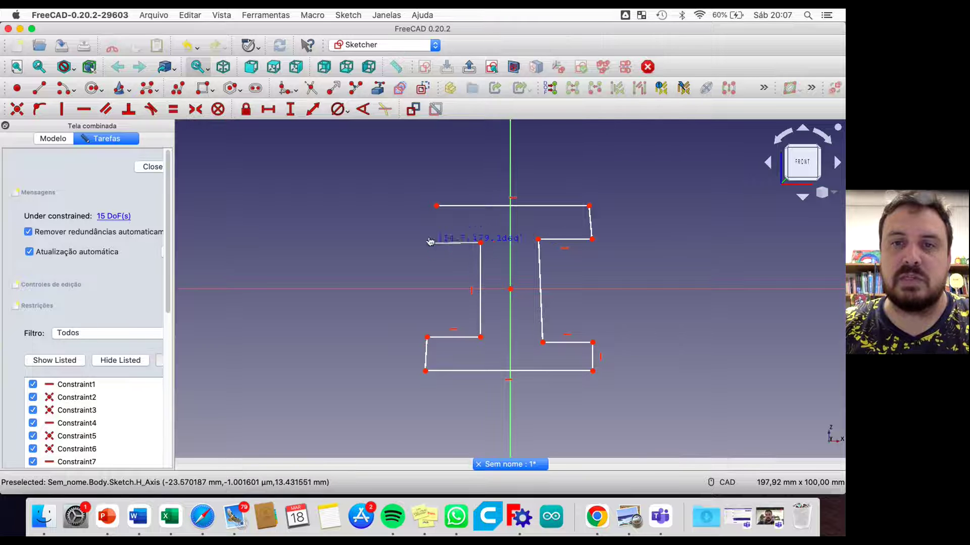
left_click(430, 242)
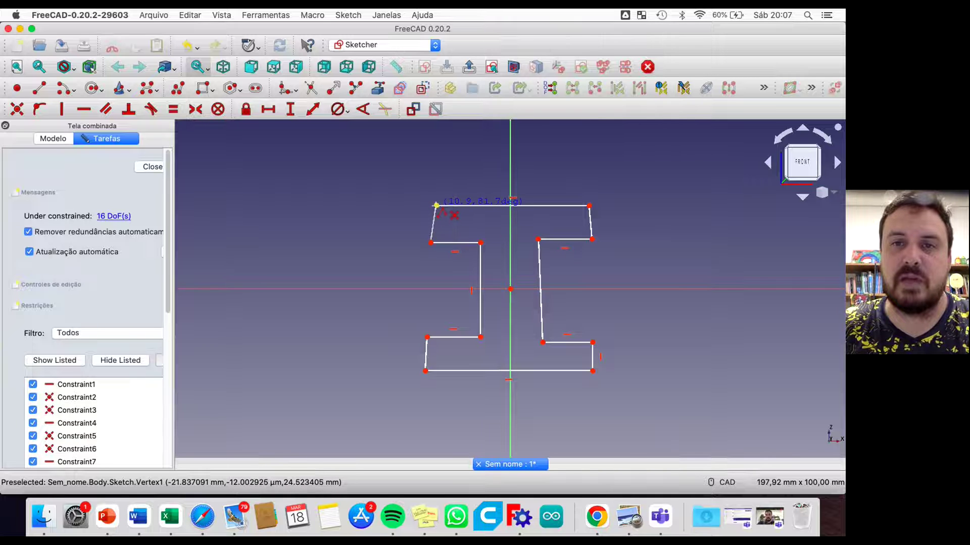
left_click(436, 205)
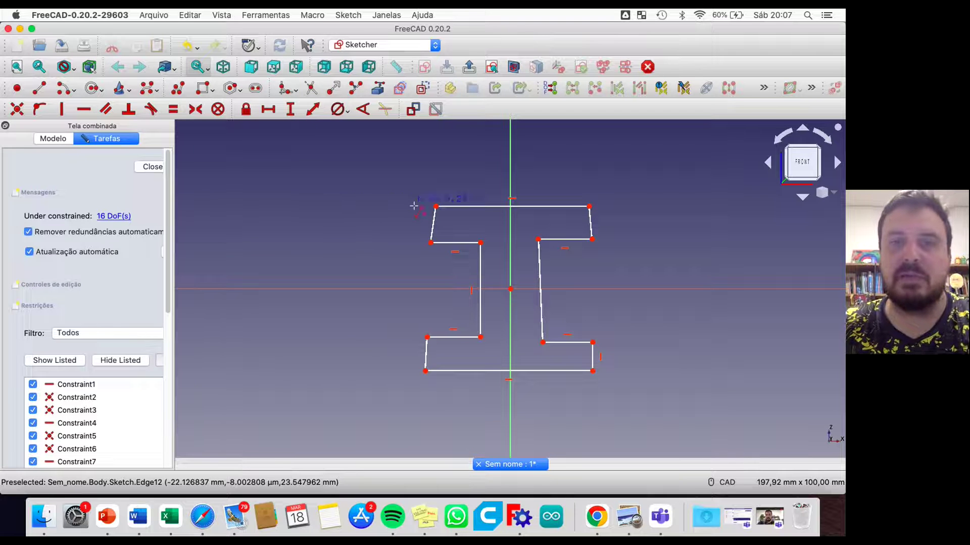
key("Escape")
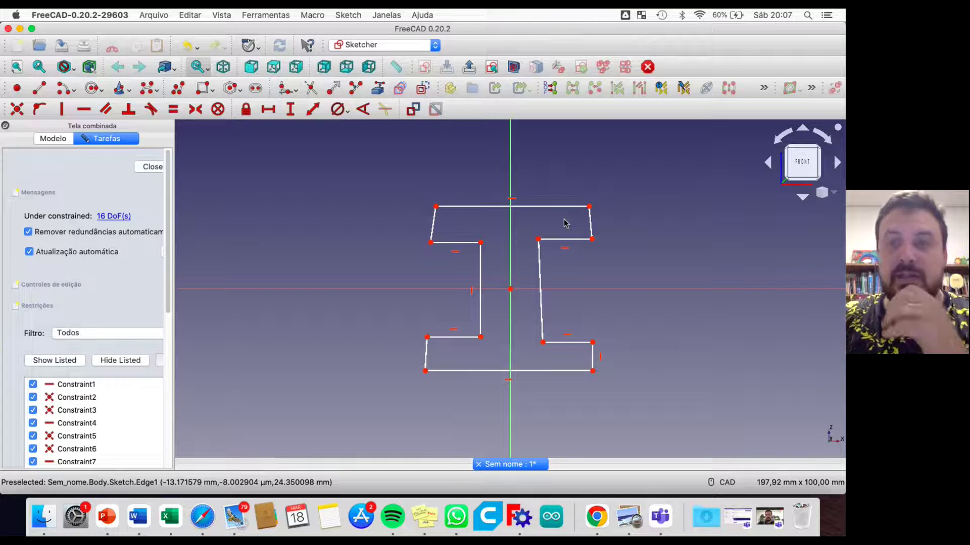
Apply vertical constraints to the slanted edges: both flanges' left ends, the top flange's right end and the web's right side.
left_click(433, 222)
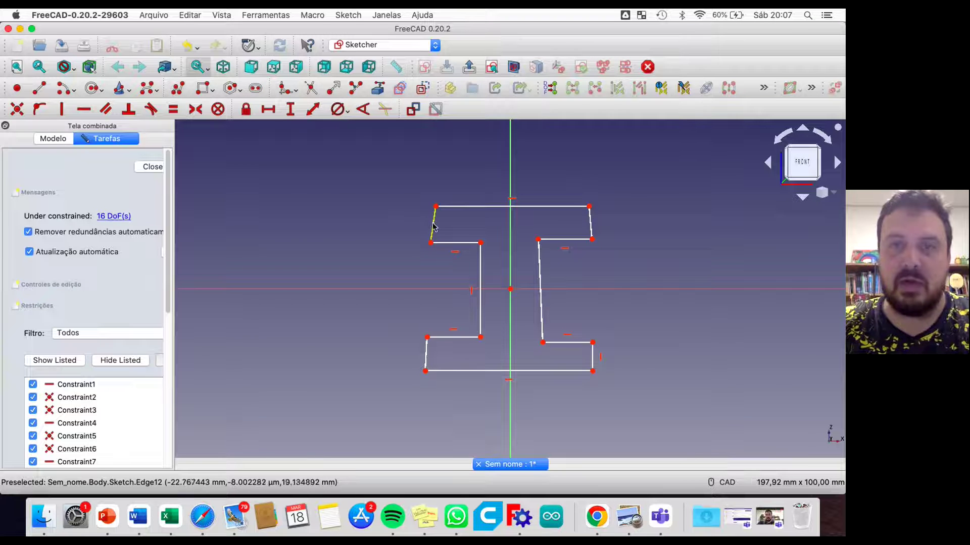
left_click(426, 351)
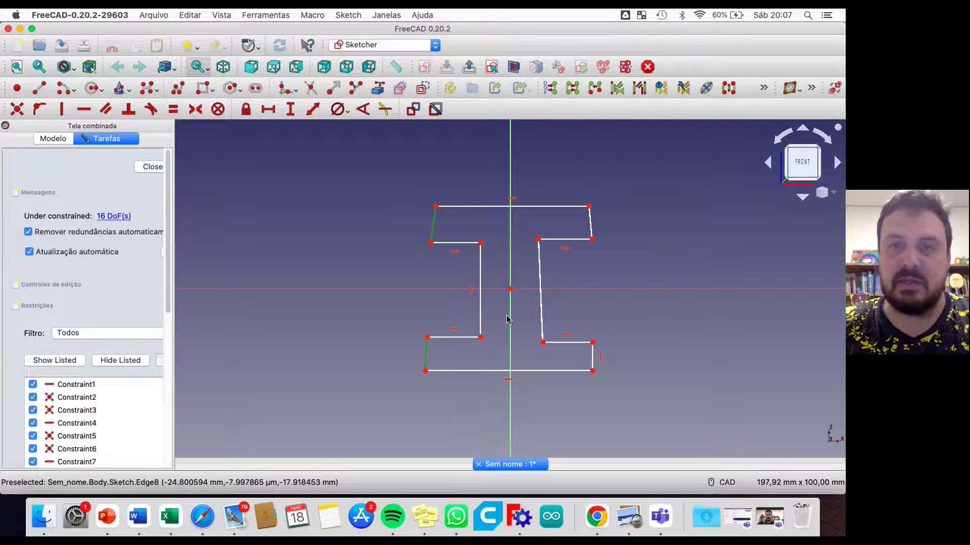
left_click(591, 227)
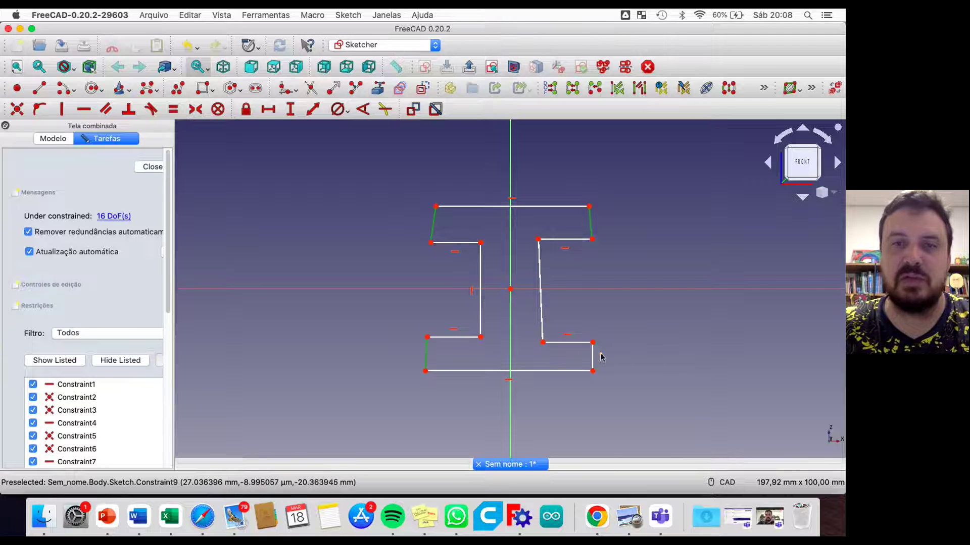
left_click(62, 110)
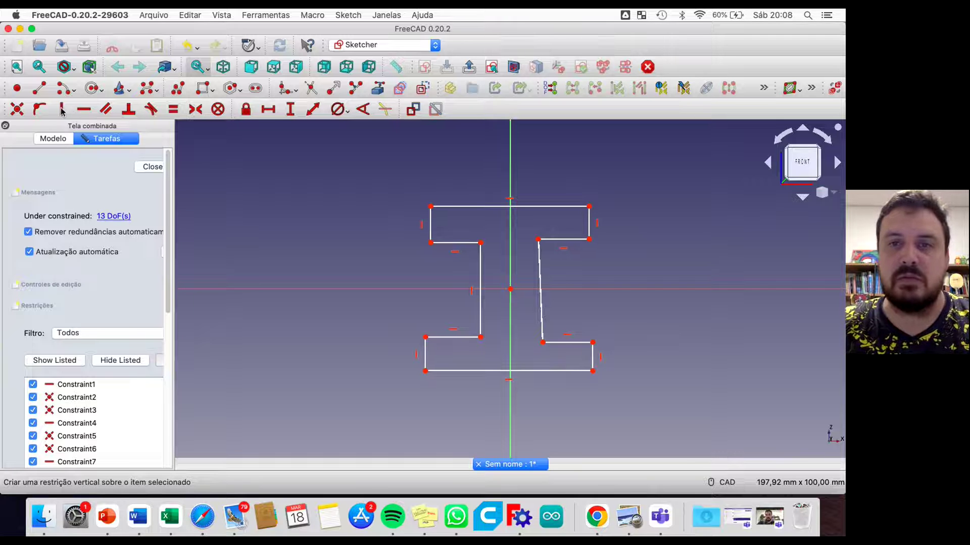
left_click(539, 272)
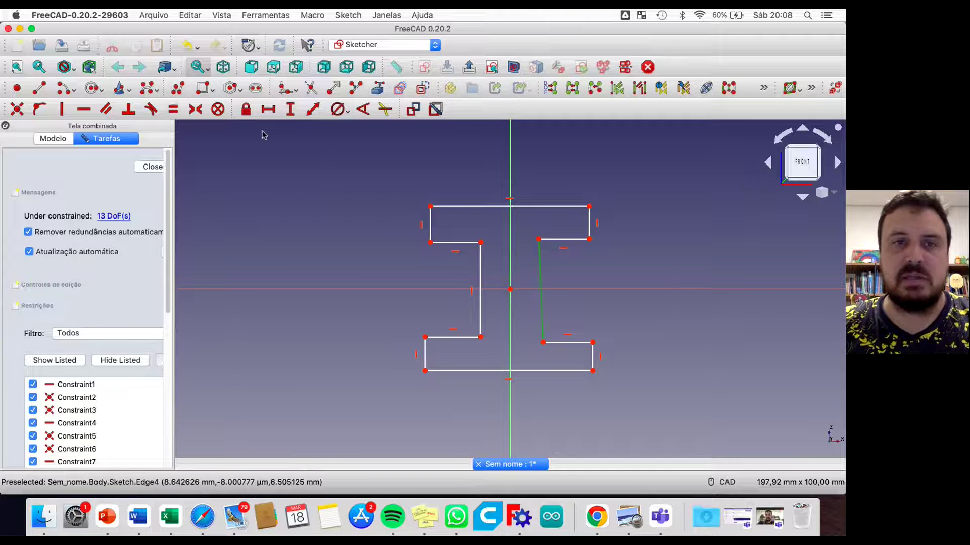
left_click(62, 109)
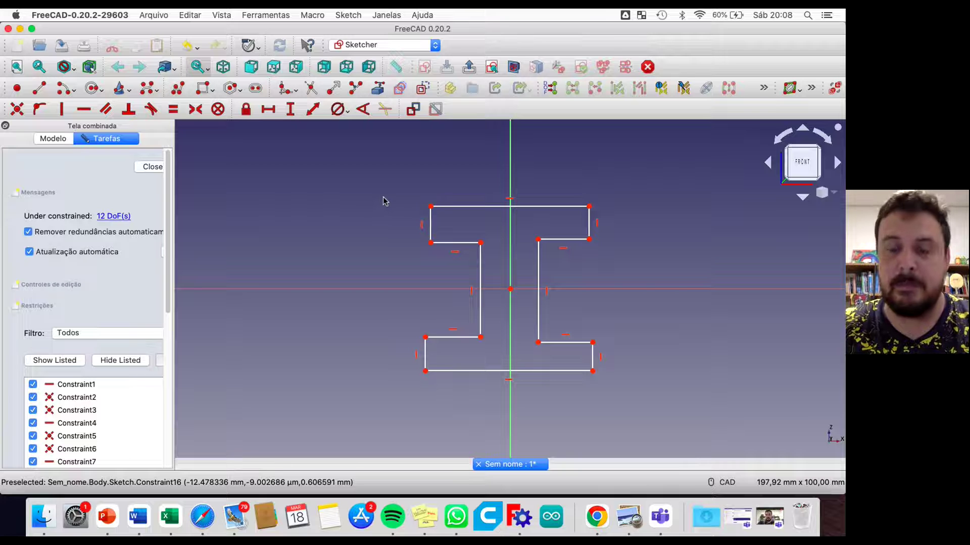
Constrain the top flange's upper edge to a horizontal length of 100 mm.
mouse_move(495, 210)
left_mouse_down()
mouse_move(459, 178)
mouse_move(520, 197)
mouse_move(494, 211)
left_mouse_up()
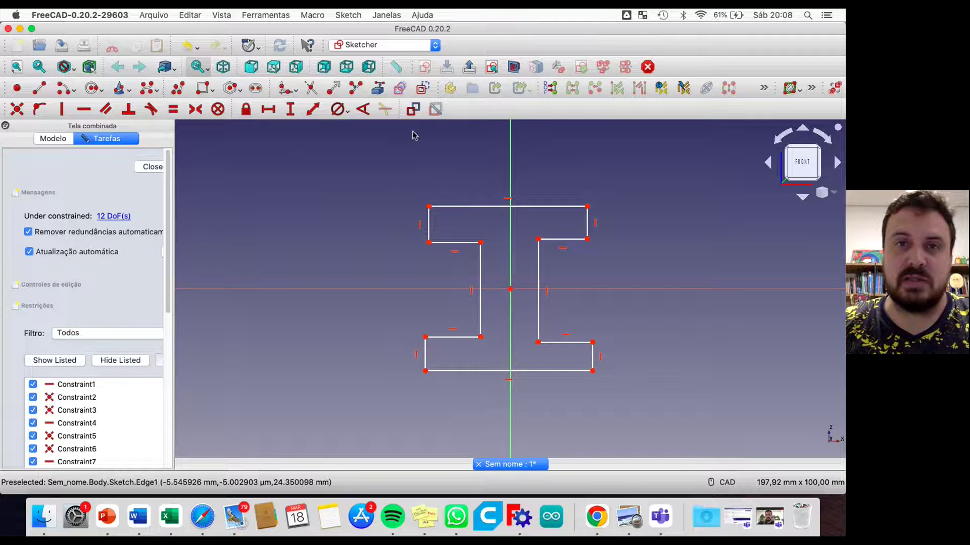
left_click(467, 208)
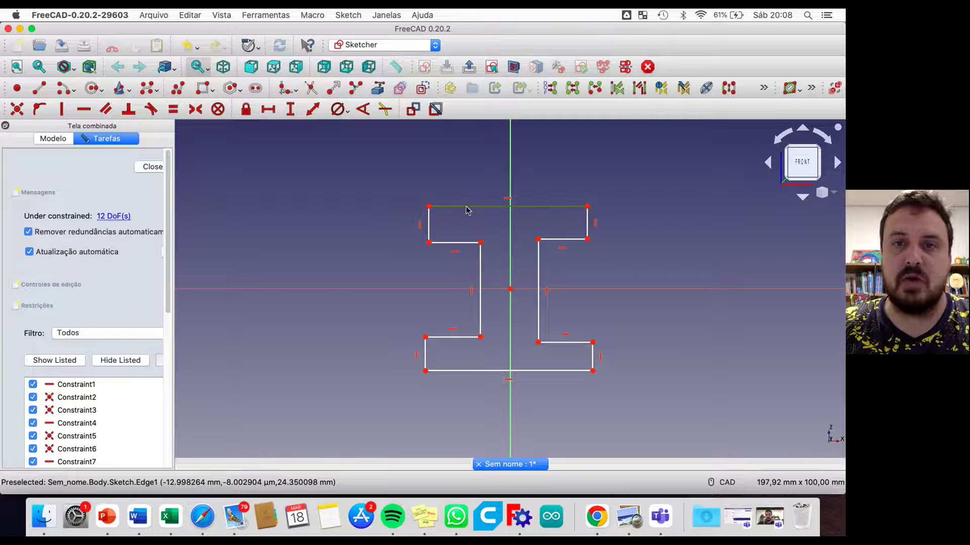
left_click(269, 110)
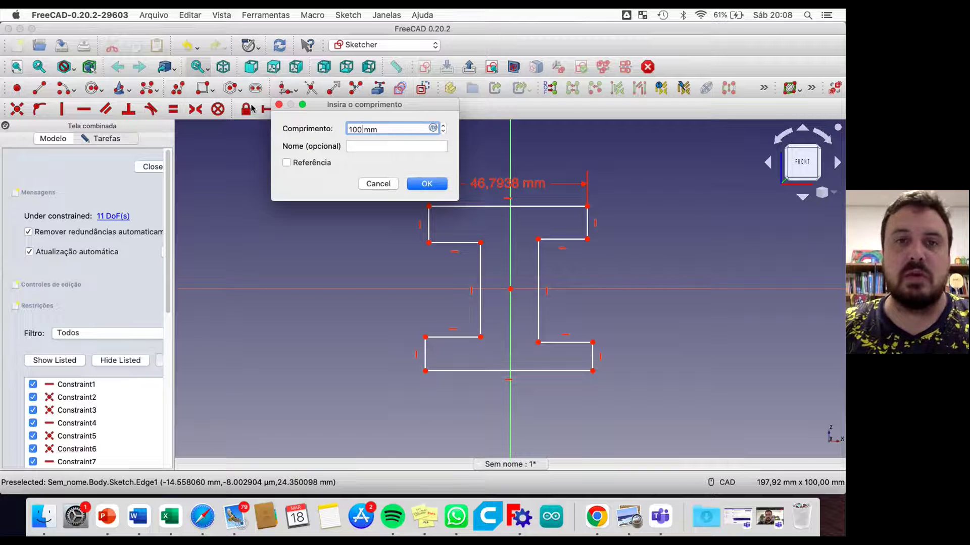
left_click(426, 184)
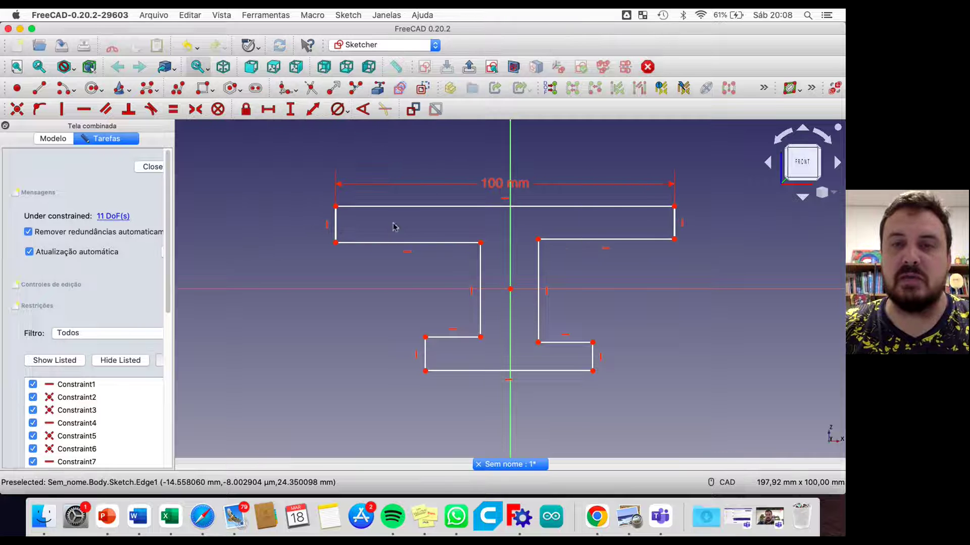
Constrain the left side of the web to a vertical length of 80 mm.
left_click(481, 267)
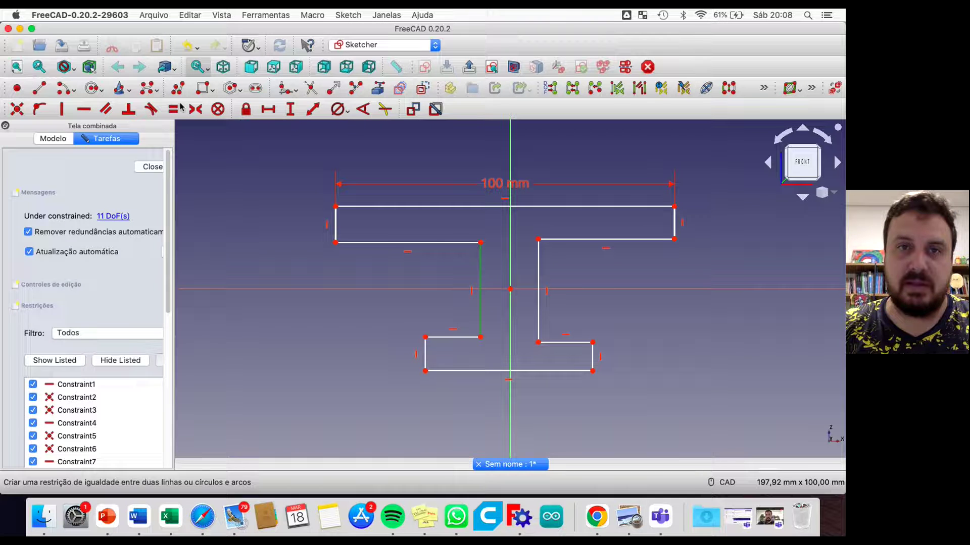
left_click(290, 110)
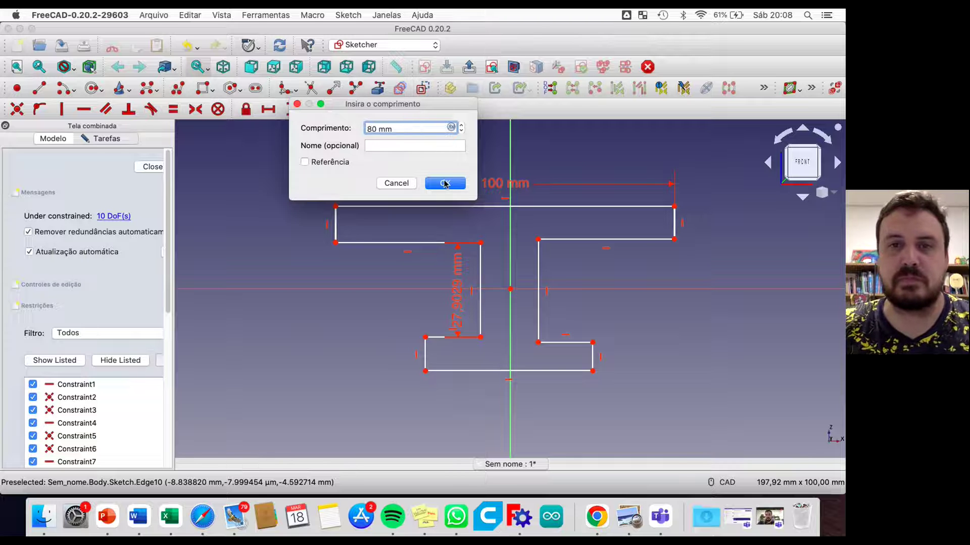
left_click(445, 183)
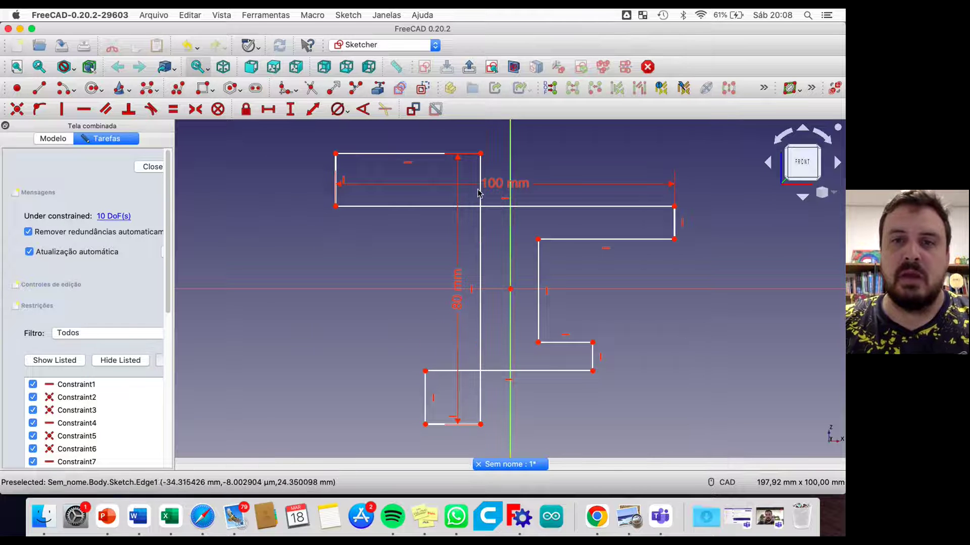
Reposition the displaced flange and web corners so the crossed outline becomes an open I-shape again.
scroll(485, 199, "up", 2)
scroll(467, 201, "down", 4)
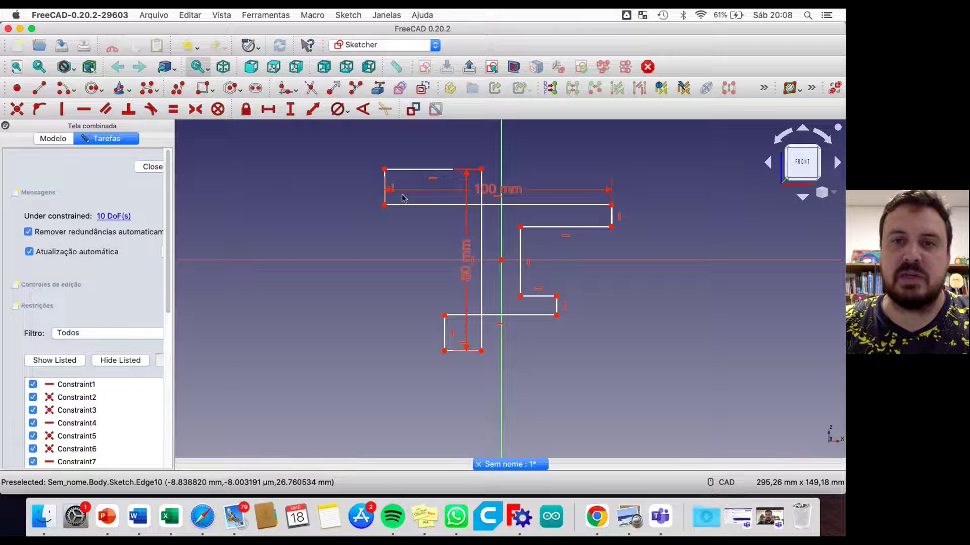
left_click_drag(387, 206, 388, 140)
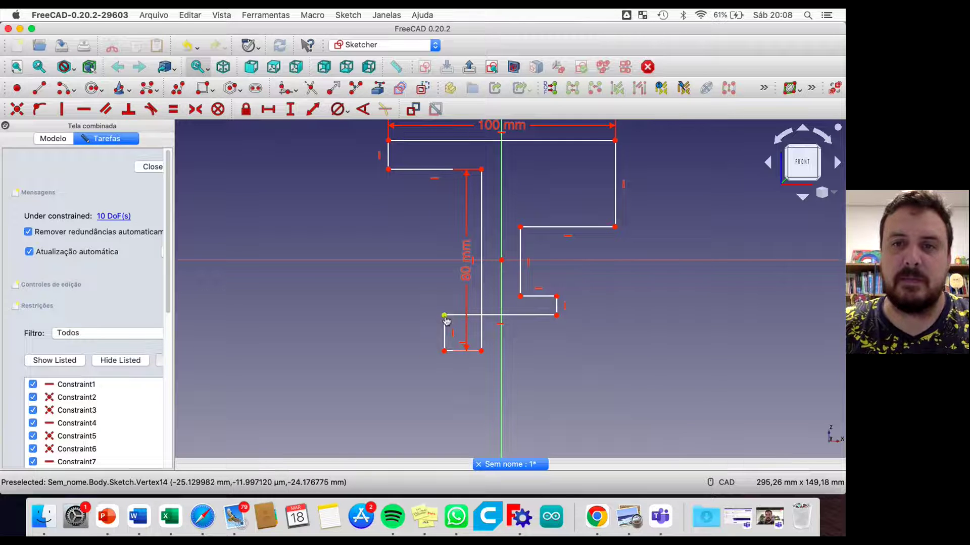
left_click_drag(445, 318, 421, 387)
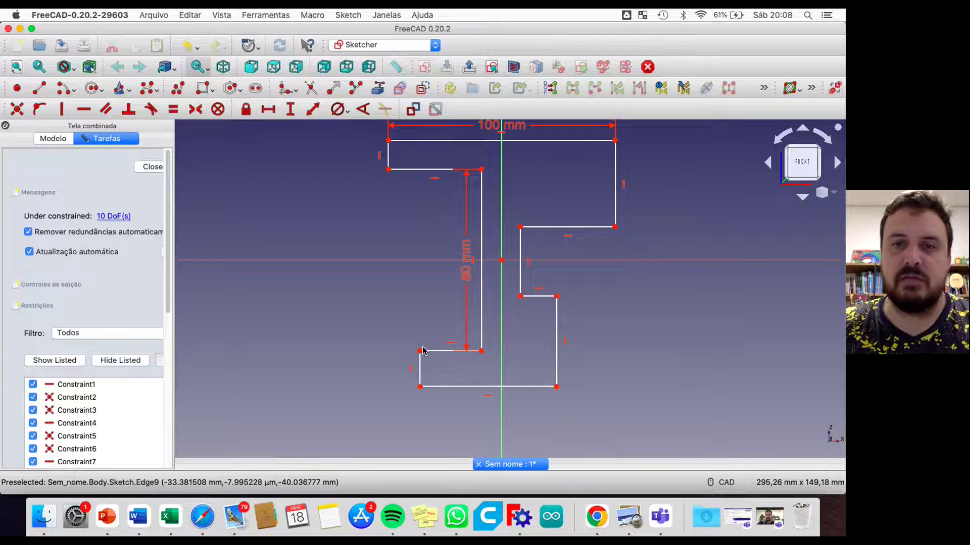
left_click_drag(422, 350, 403, 345)
left_click_drag(521, 296, 524, 344)
left_click_drag(614, 226, 620, 169)
scroll(606, 203, "up", 2)
scroll(614, 203, "down", 4)
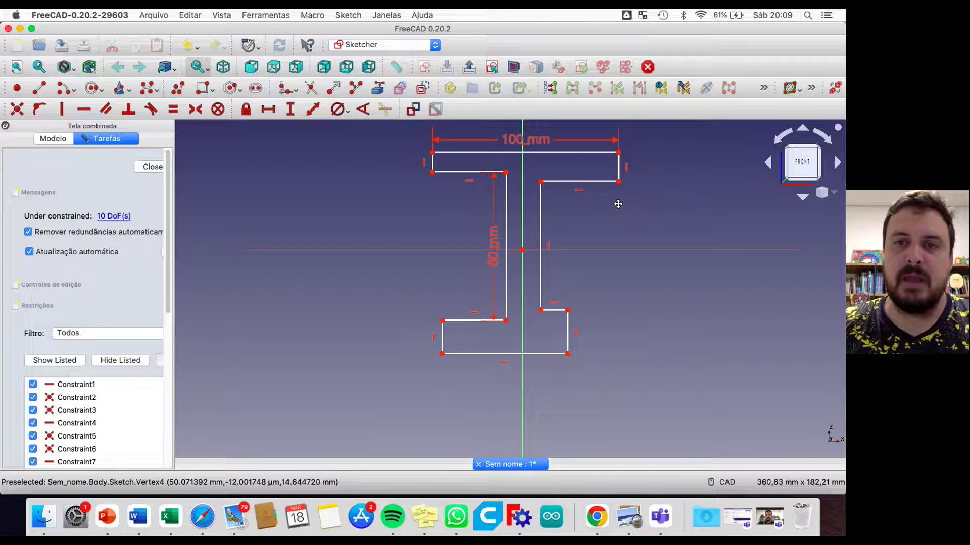
middle_click_drag(618, 204, 580, 231)
scroll(581, 239, "up", 1)
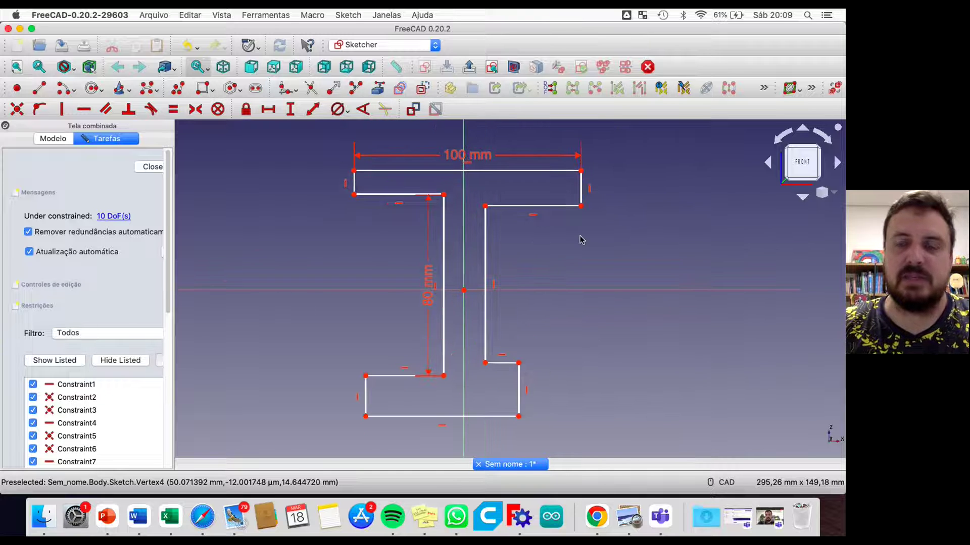
Constrain the left ends of the top and bottom flanges to a vertical length of 10 mm each.
left_click(355, 181)
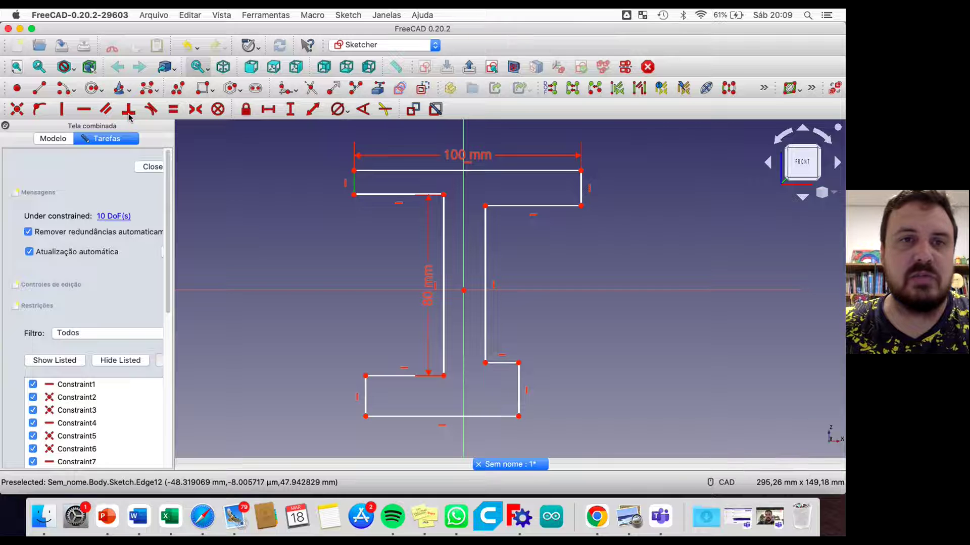
left_click(291, 110)
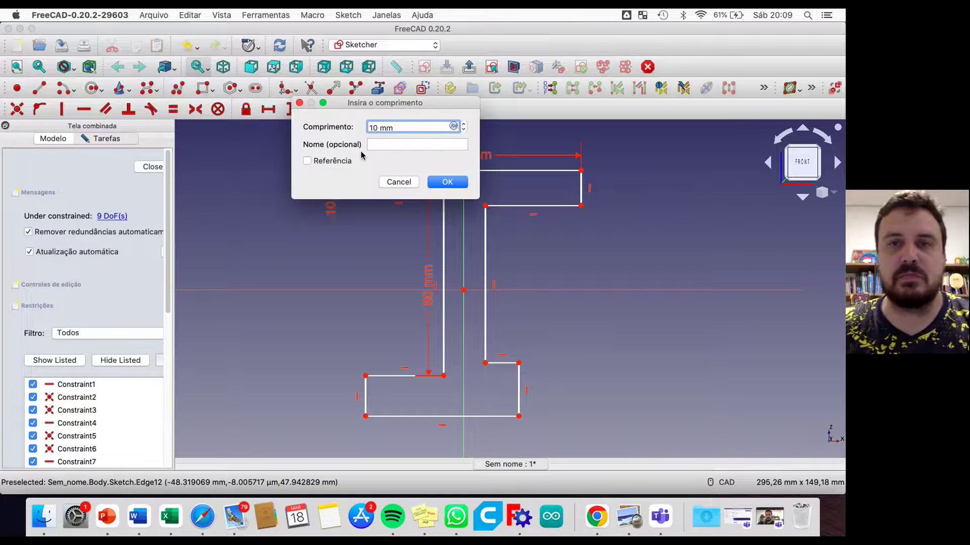
type("10")
left_click(447, 182)
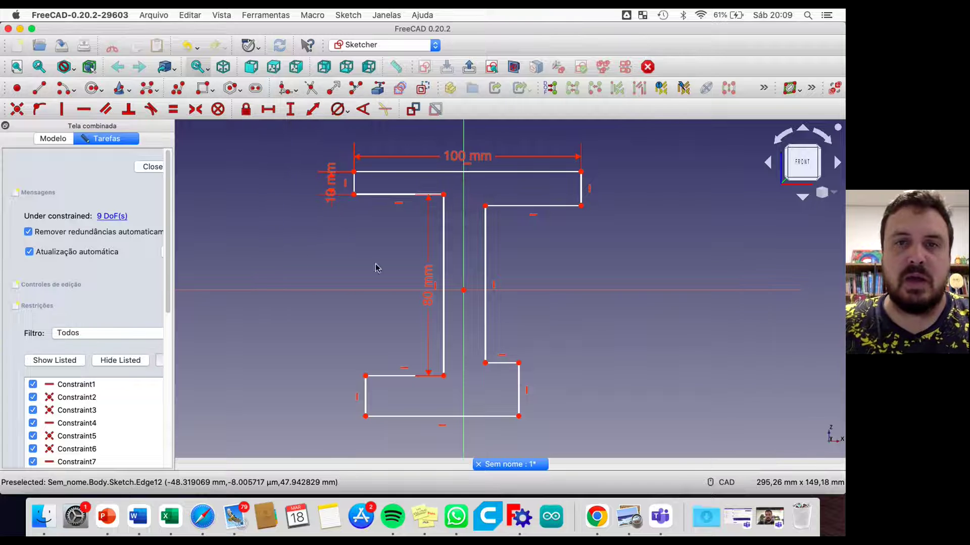
left_click(366, 390)
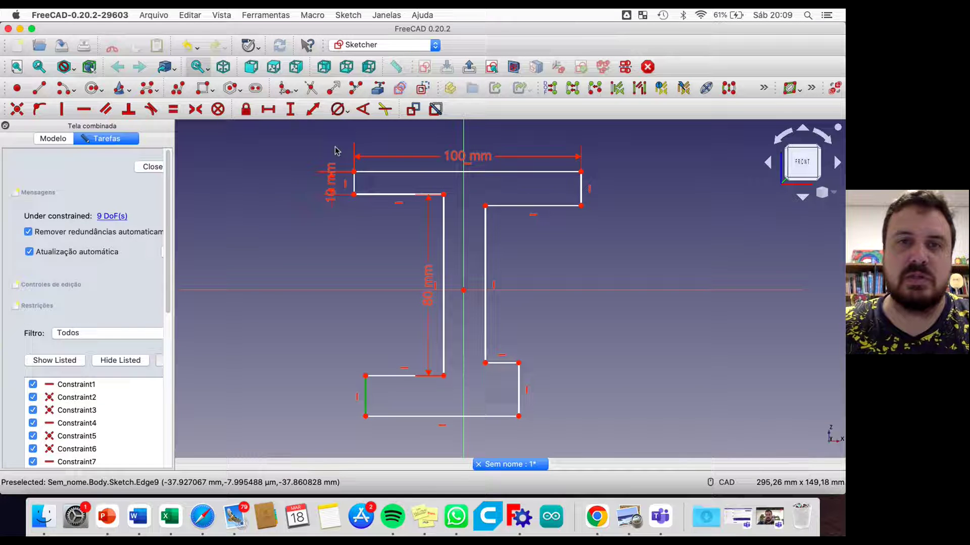
left_click(289, 110)
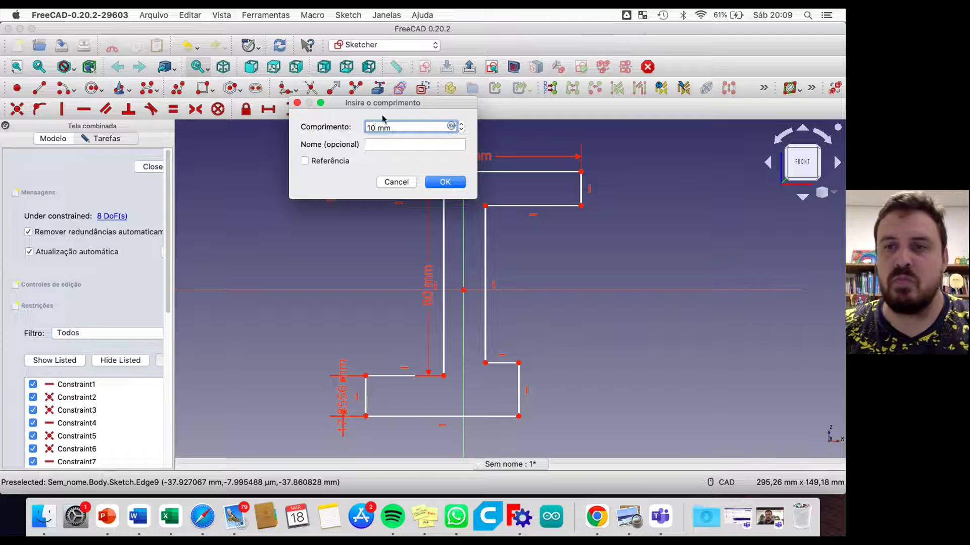
left_click(444, 182)
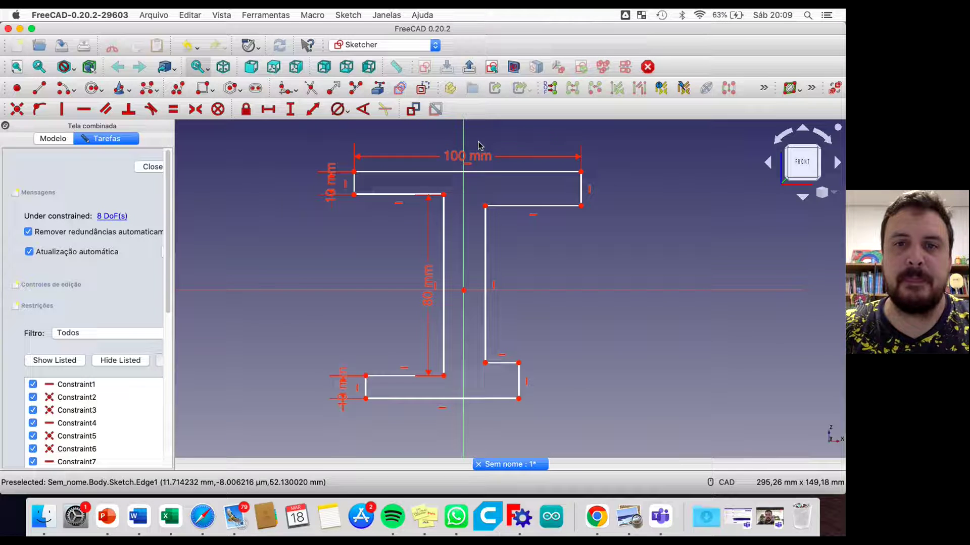
Set the horizontal distance between the web's two upper corners to 10 mm and shift the web slightly left.
left_click(444, 194)
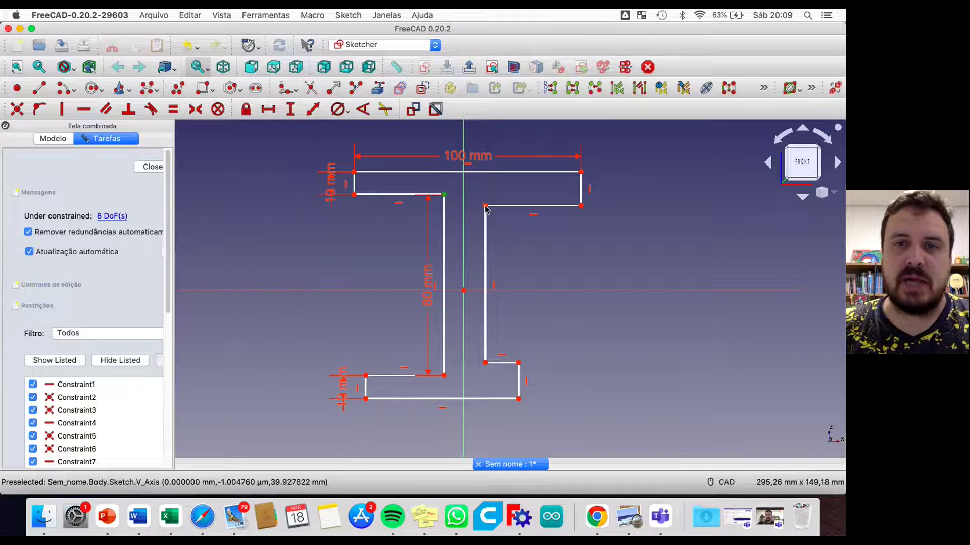
left_click(483, 205)
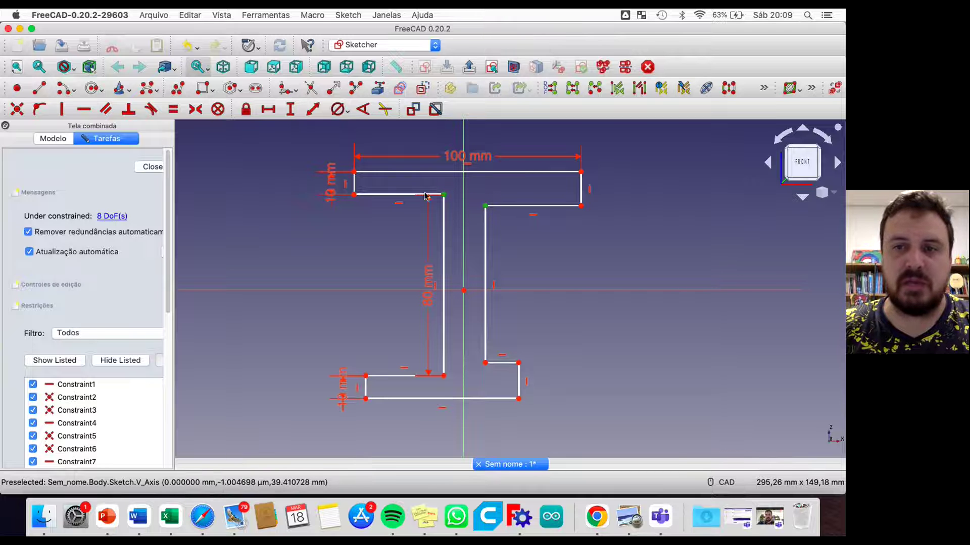
left_click(270, 109)
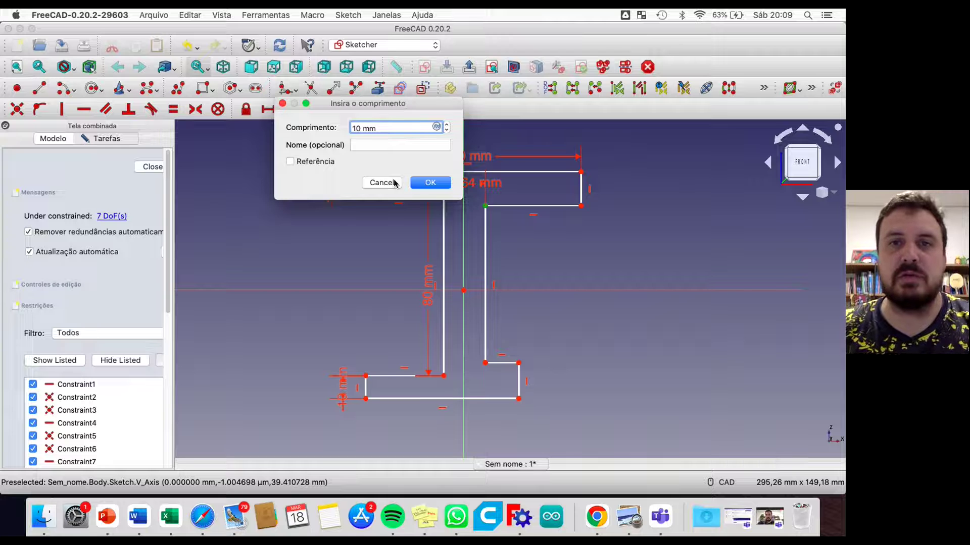
left_click(423, 183)
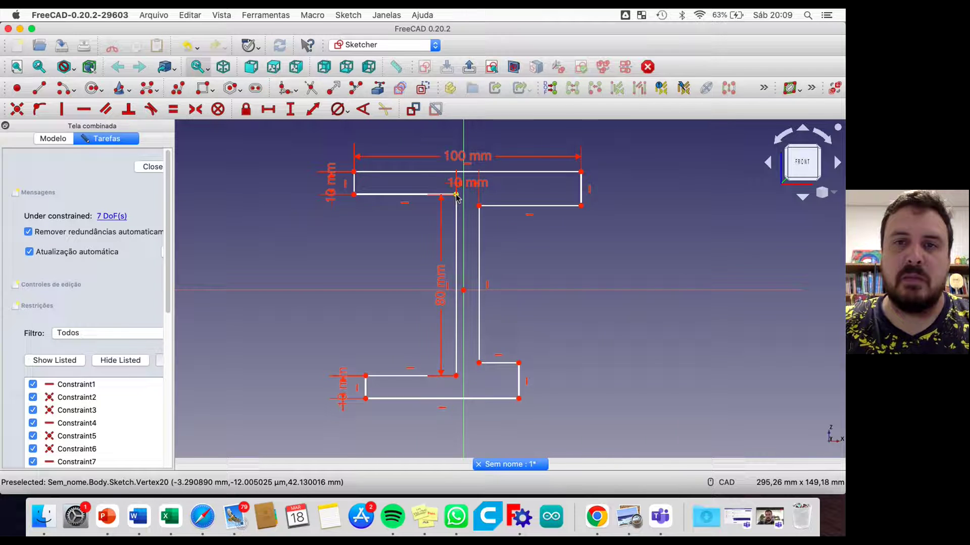
mouse_move(444, 205)
left_mouse_down()
mouse_move(432, 191)
mouse_move(457, 191)
mouse_move(449, 202)
left_mouse_up()
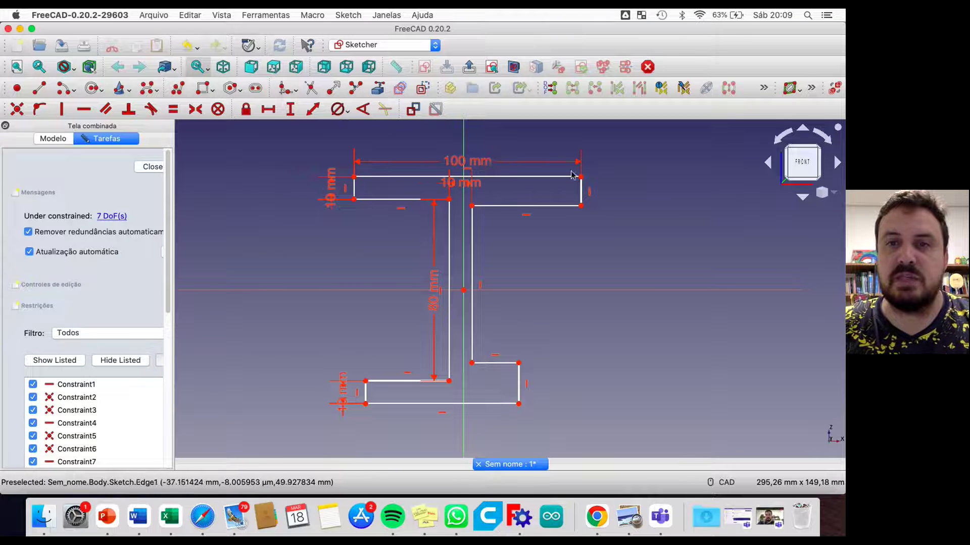
Make the outer edges of the top and bottom flanges equal in length and realign both flanges around the vertical axis.
left_click(429, 177)
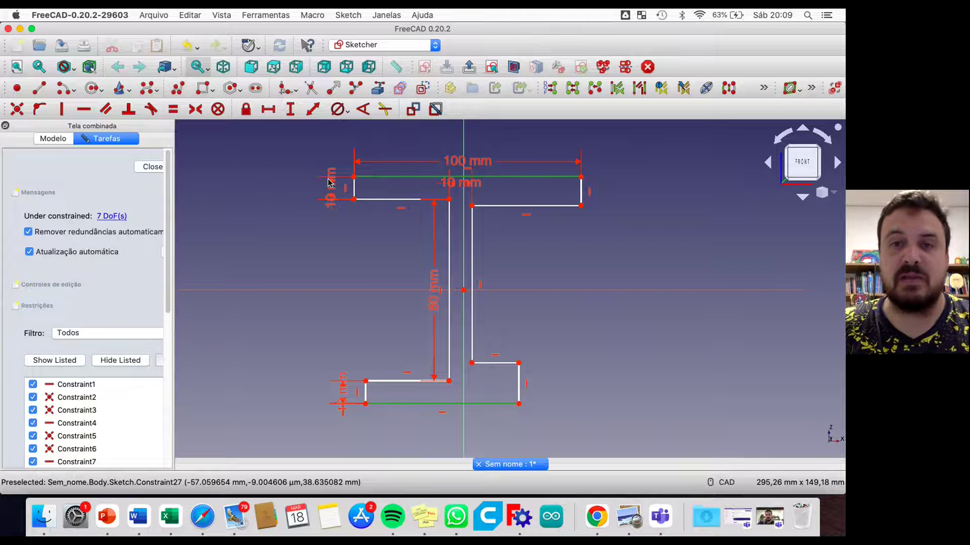
left_click(173, 109)
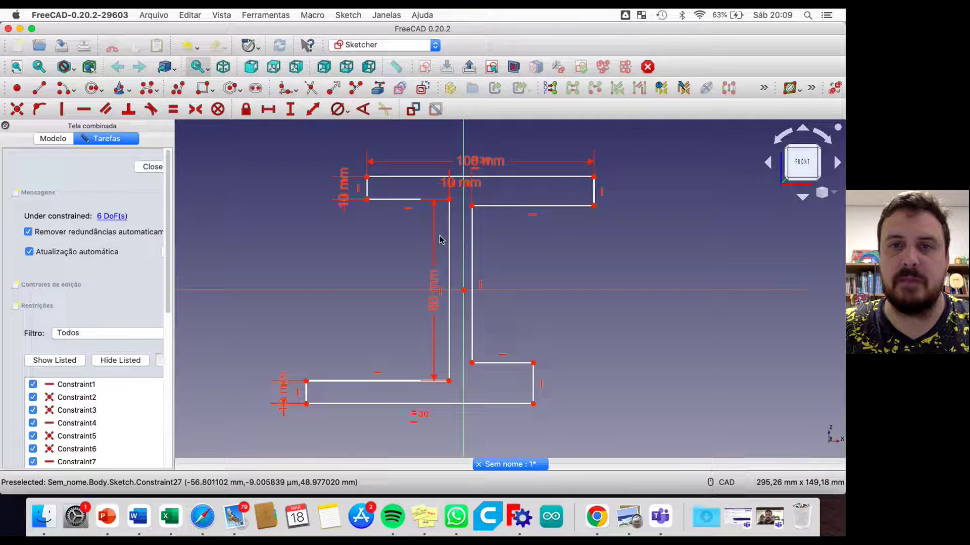
mouse_move(495, 404)
left_mouse_down()
mouse_move(584, 394)
mouse_move(542, 397)
left_mouse_up()
mouse_move(529, 169)
left_mouse_down()
mouse_move(490, 167)
mouse_move(510, 166)
left_mouse_up()
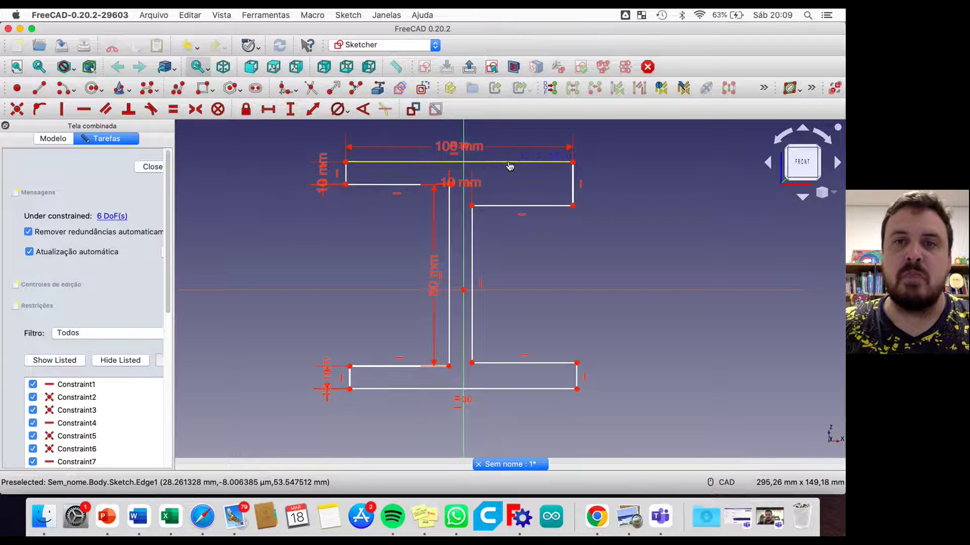
Make the web's left and right sides equal in length and move the right side up to nearly align with the left.
left_click(448, 232)
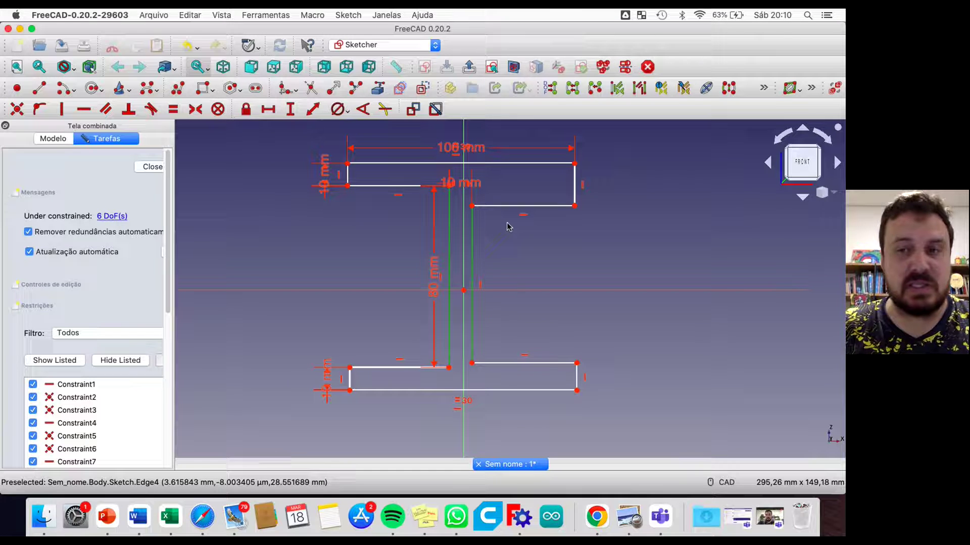
left_click(174, 110)
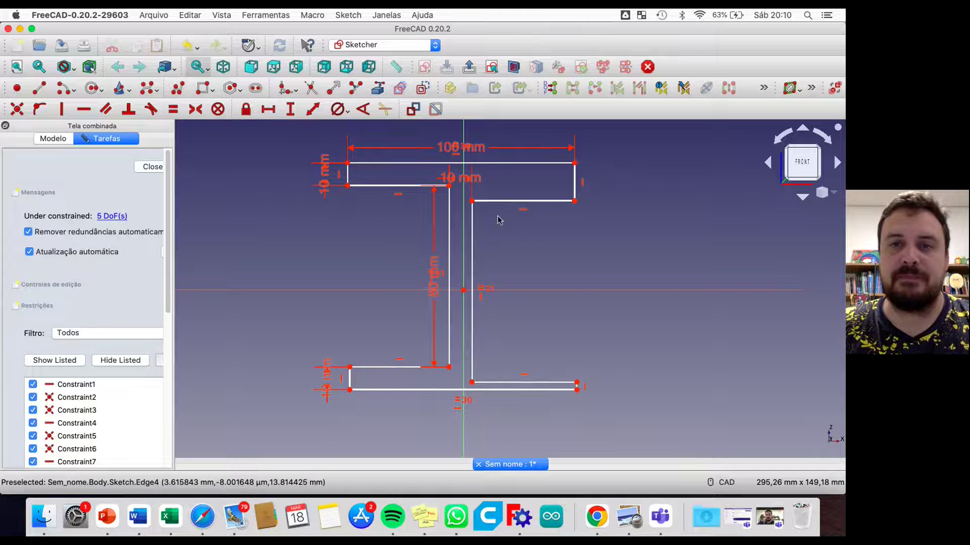
mouse_move(474, 227)
left_mouse_down()
mouse_move(481, 212)
mouse_move(493, 229)
mouse_move(424, 219)
mouse_move(486, 201)
mouse_move(483, 214)
mouse_move(460, 217)
mouse_move(474, 218)
left_mouse_up()
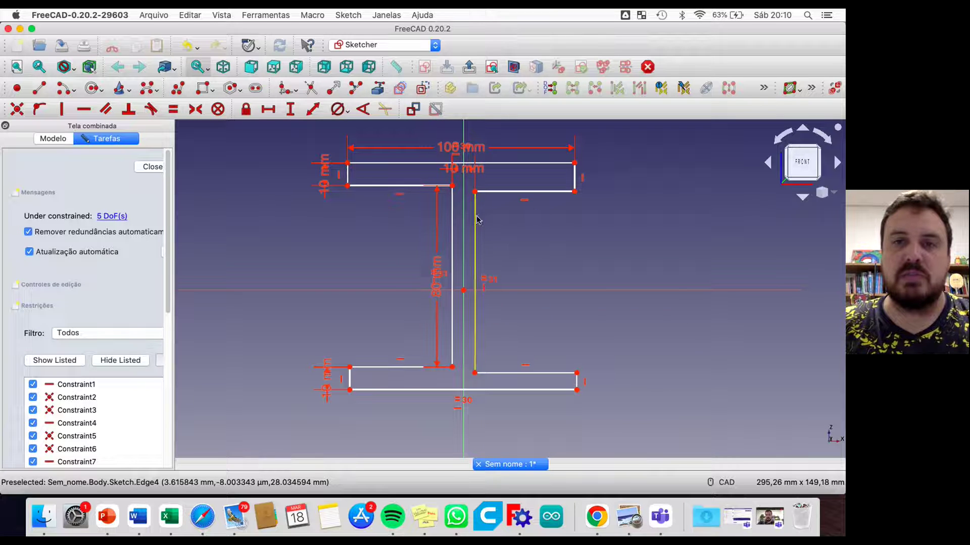
Make the top flange's two ends equal in length, and try the same equality constraint on the bottom flange's ends.
left_click(348, 175)
left_click(573, 176)
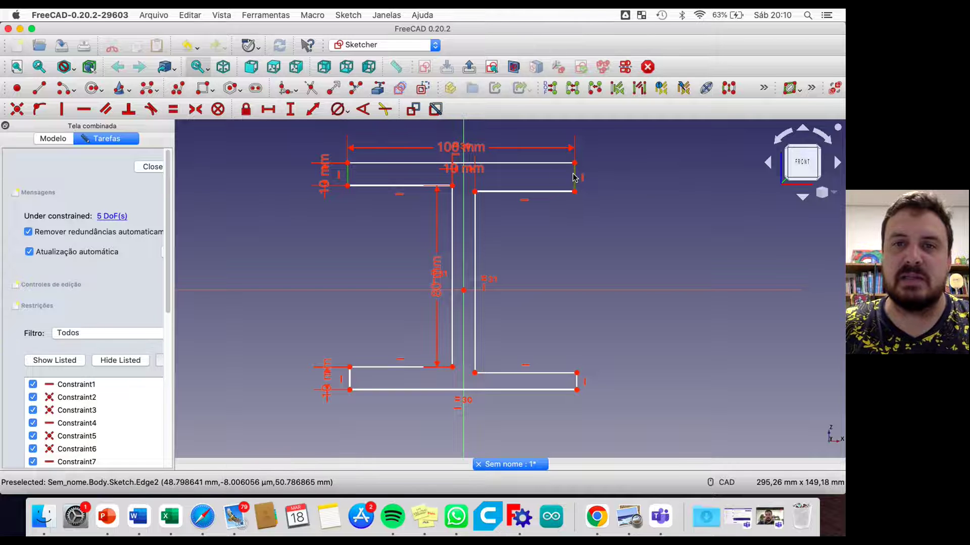
left_click(173, 110)
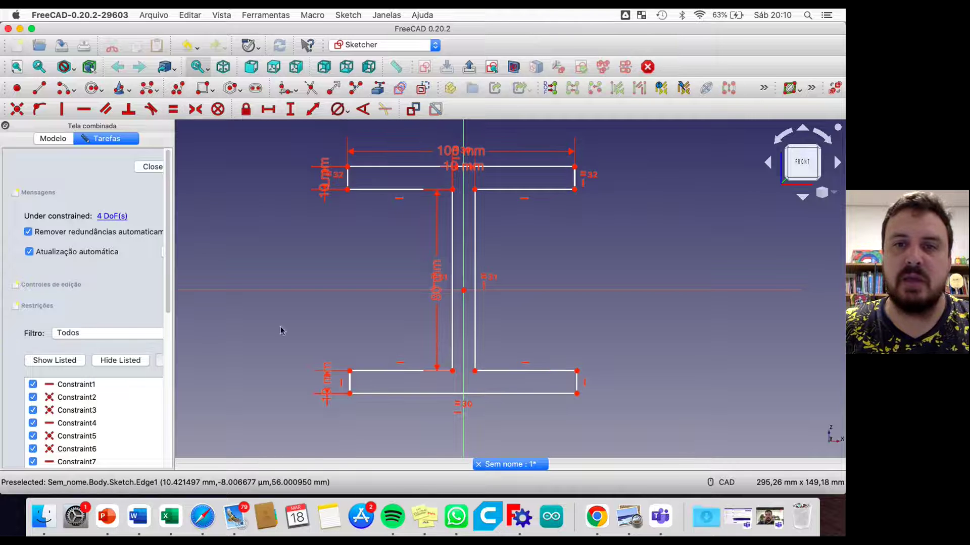
left_click(350, 387)
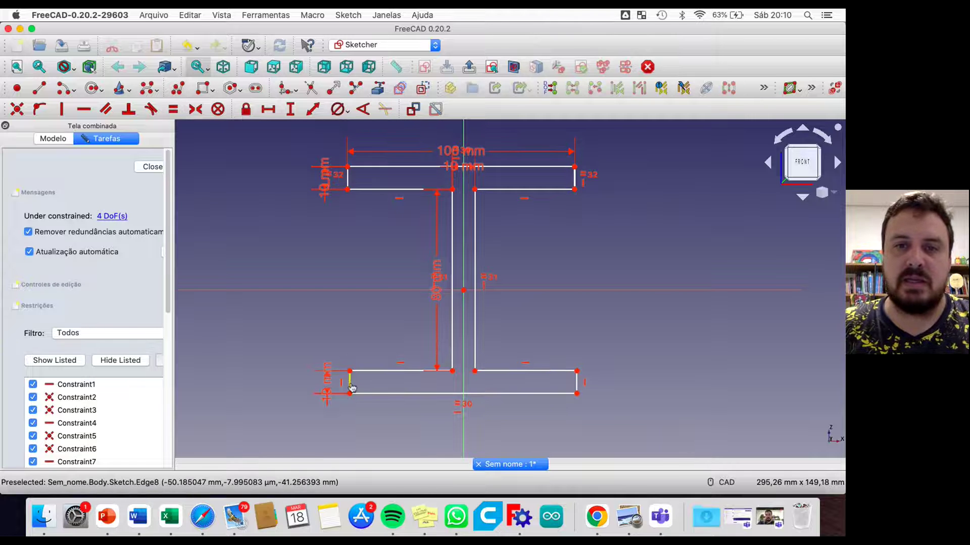
left_click(577, 386)
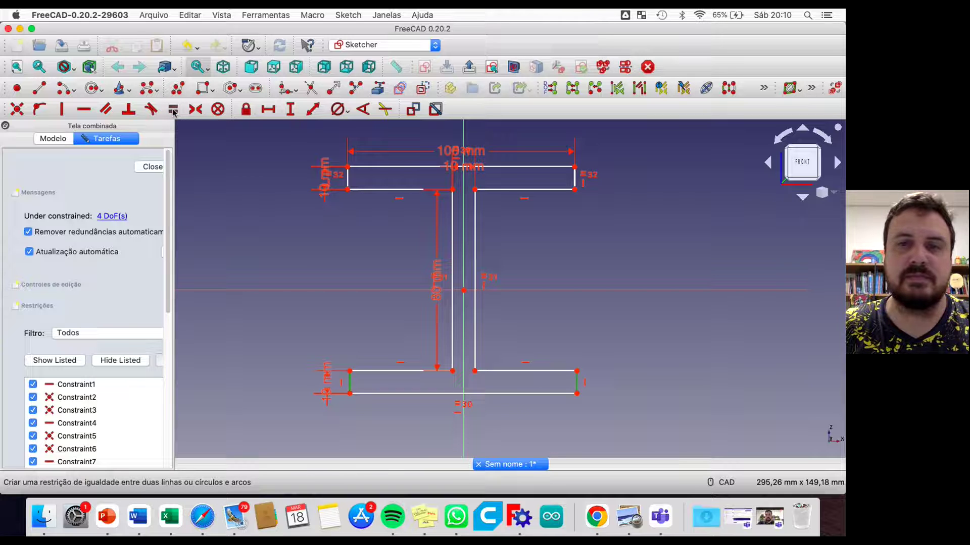
left_click(174, 111)
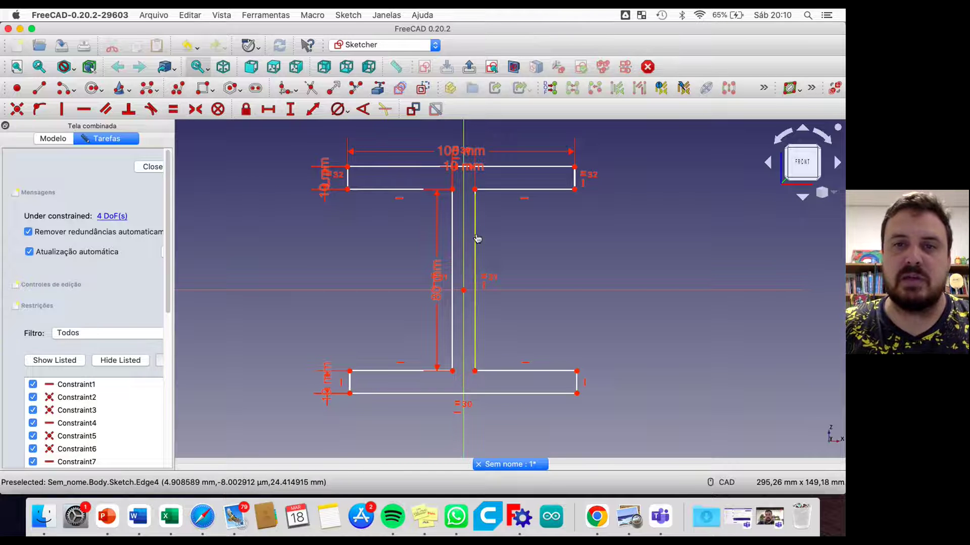
mouse_move(477, 239)
left_mouse_down()
mouse_move(500, 210)
mouse_move(401, 218)
mouse_move(489, 278)
mouse_move(459, 217)
mouse_move(479, 257)
mouse_move(476, 209)
mouse_move(478, 240)
left_mouse_up()
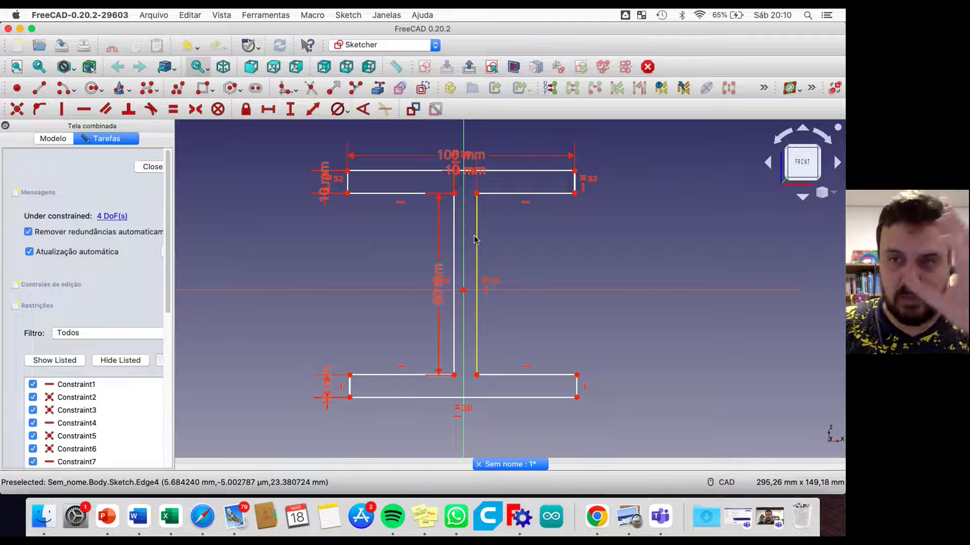
Make the top flange's two lower outer corners symmetric about the vertical axis.
mouse_move(552, 174)
left_mouse_down()
mouse_move(494, 166)
mouse_move(513, 162)
mouse_move(526, 186)
mouse_move(525, 167)
mouse_move(474, 173)
mouse_move(581, 166)
mouse_move(556, 169)
left_mouse_up()
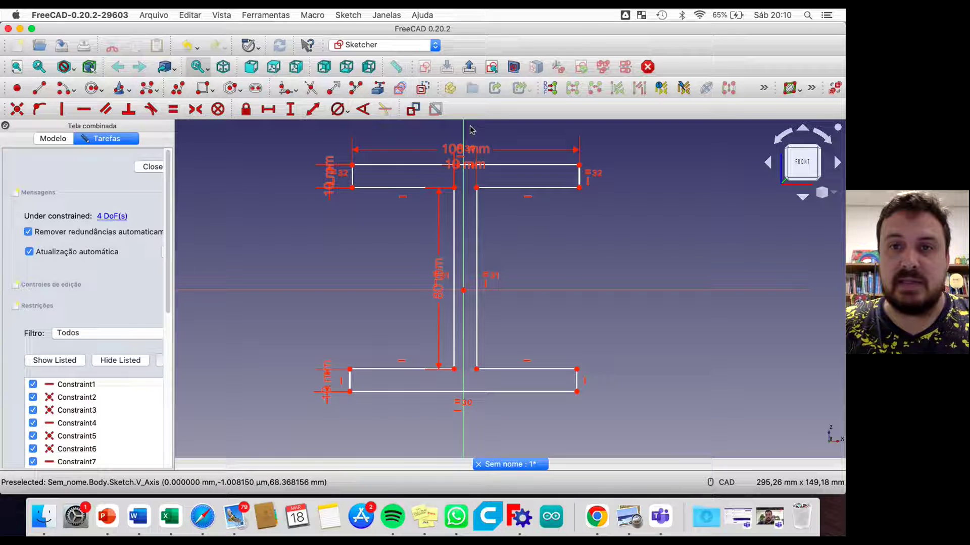
left_click(579, 188)
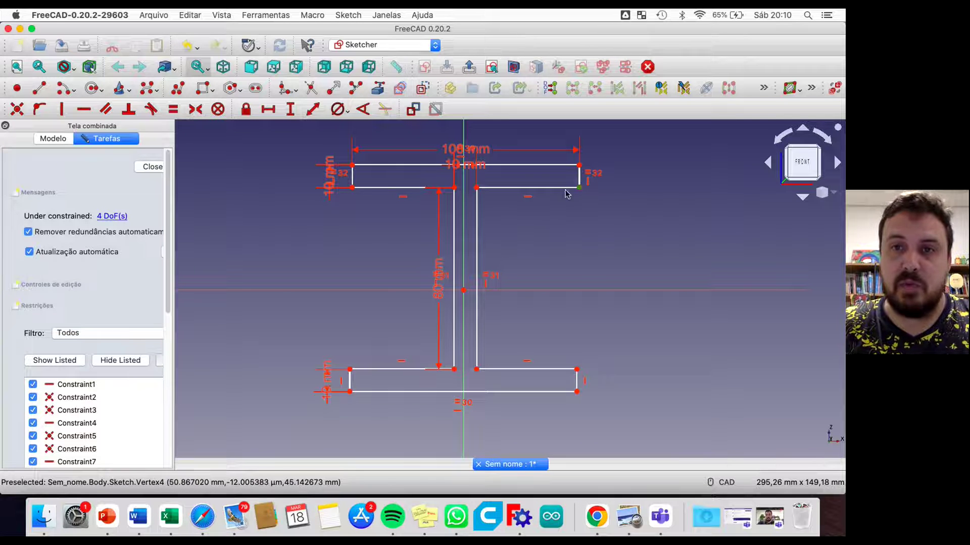
left_click(352, 188)
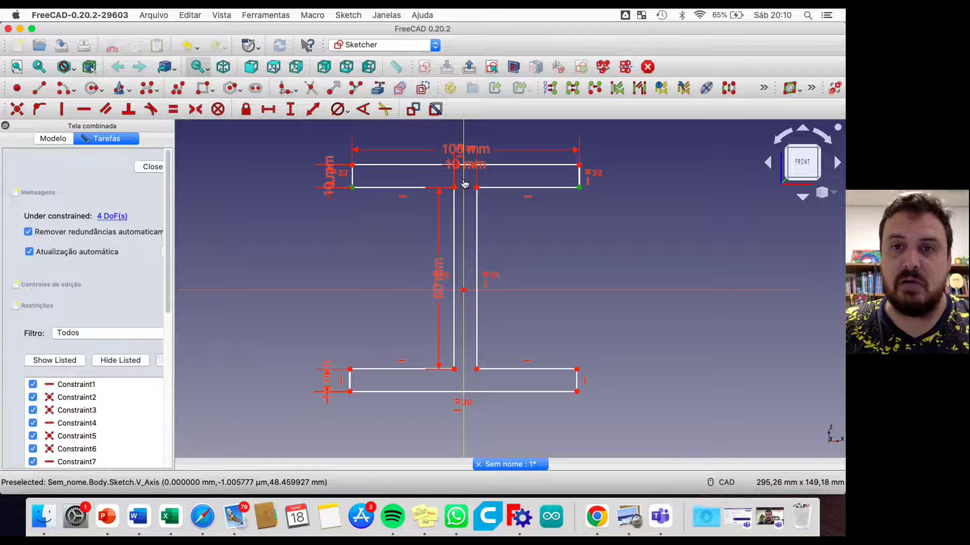
left_click(200, 115)
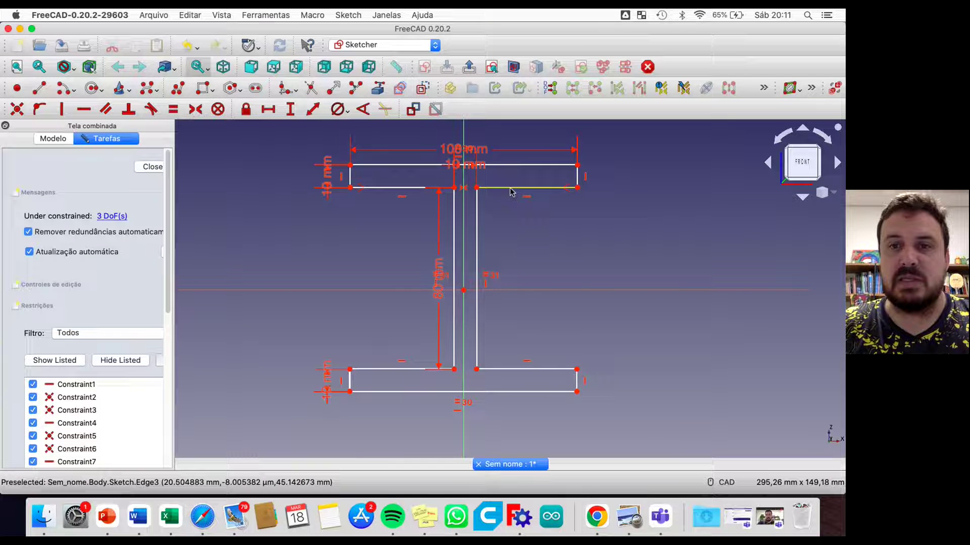
Make the web's two upper corners symmetric about the vertical axis.
mouse_move(512, 187)
left_mouse_down()
mouse_move(552, 192)
mouse_move(483, 191)
mouse_move(508, 190)
left_mouse_up()
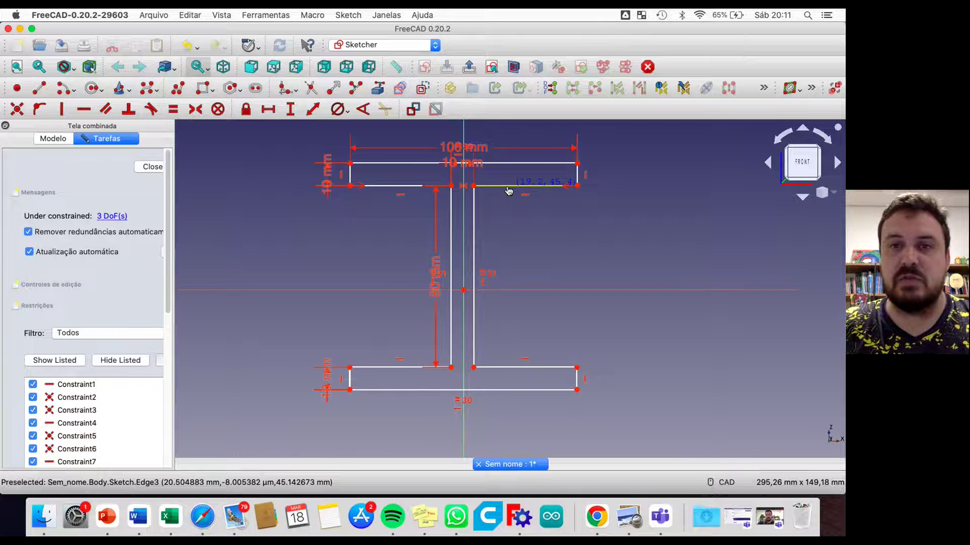
left_click(470, 188)
left_click(452, 188)
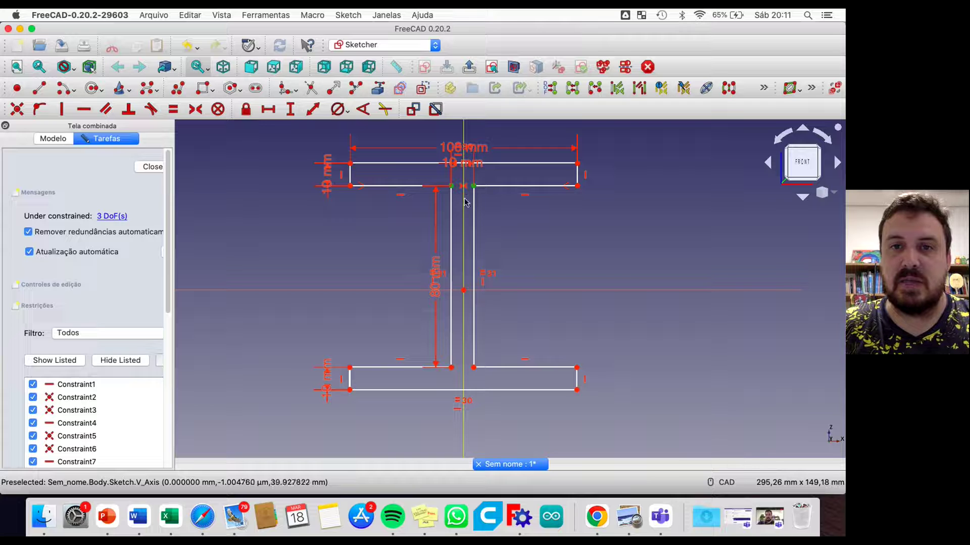
left_click(196, 110)
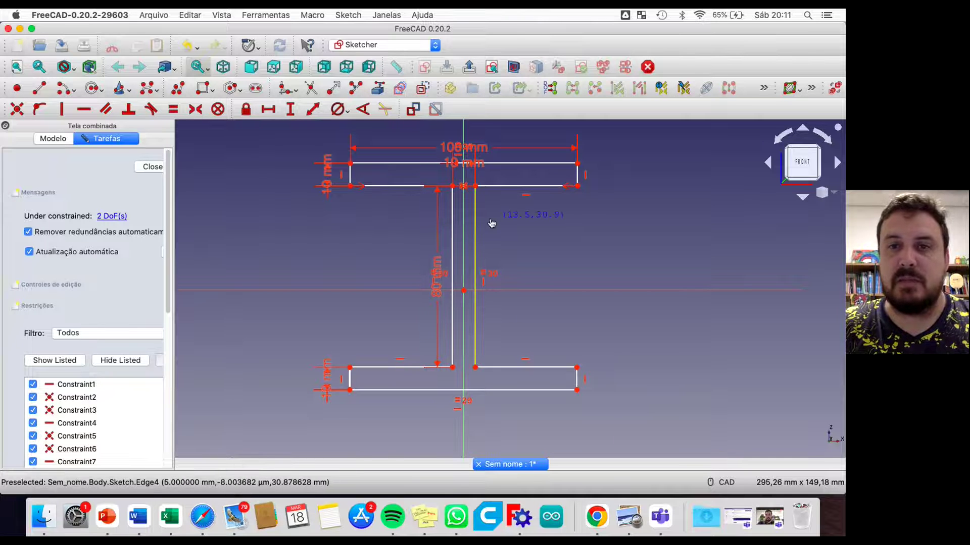
Shift the profile up and down along the vertical axis to test its remaining freedom of movement.
mouse_move(492, 223)
left_mouse_down()
mouse_move(429, 208)
mouse_move(526, 217)
mouse_move(438, 217)
mouse_move(494, 238)
mouse_move(521, 184)
left_mouse_up()
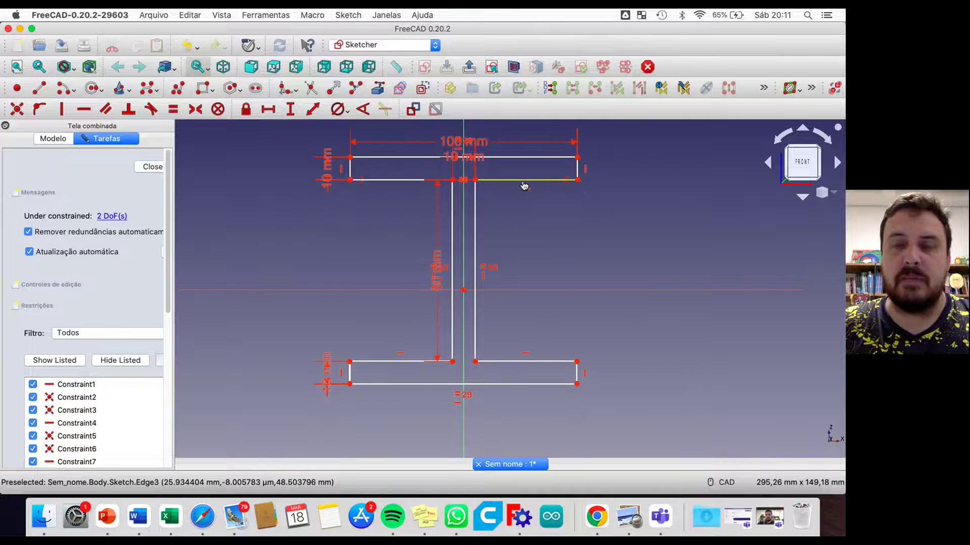
left_click(524, 185)
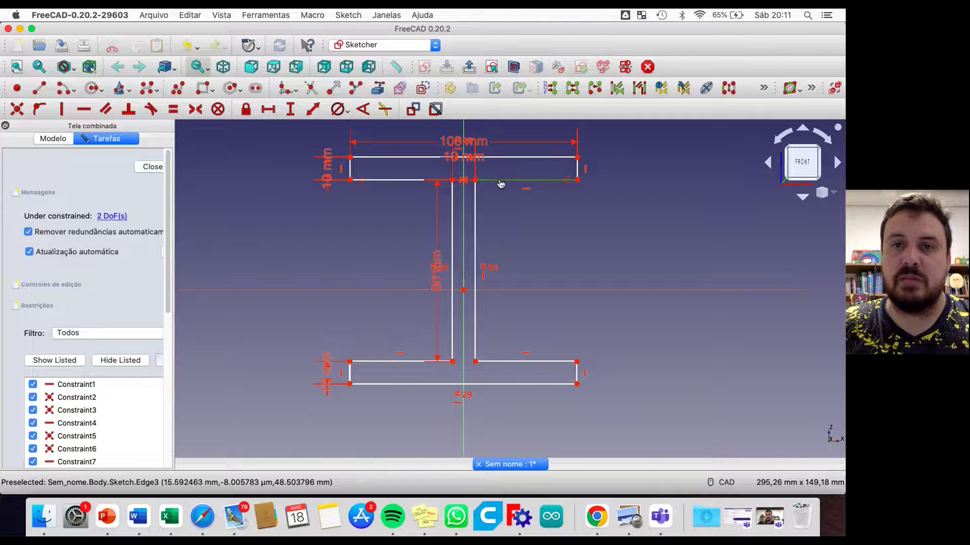
mouse_move(501, 182)
left_mouse_down()
mouse_move(509, 257)
mouse_move(505, 198)
mouse_move(479, 211)
left_mouse_up()
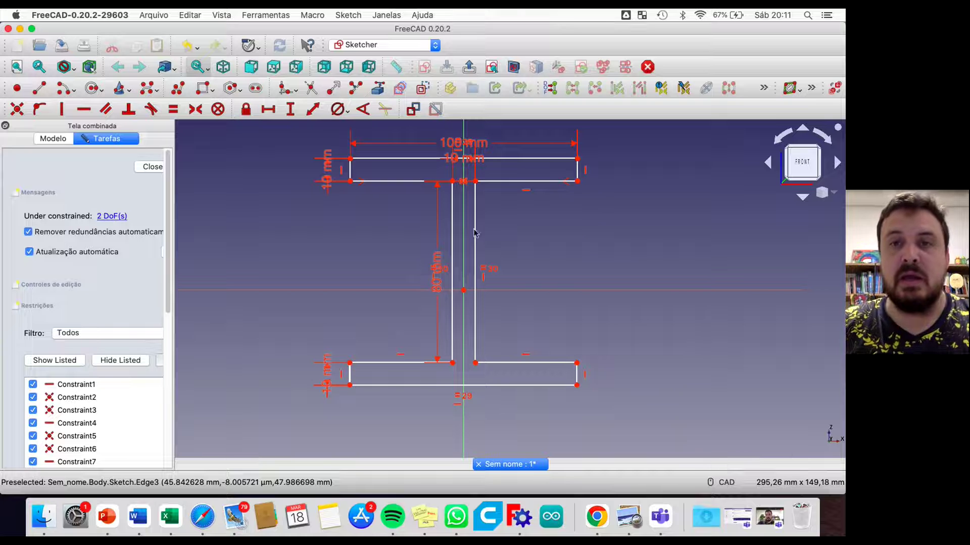
left_click_drag(475, 207, 478, 216)
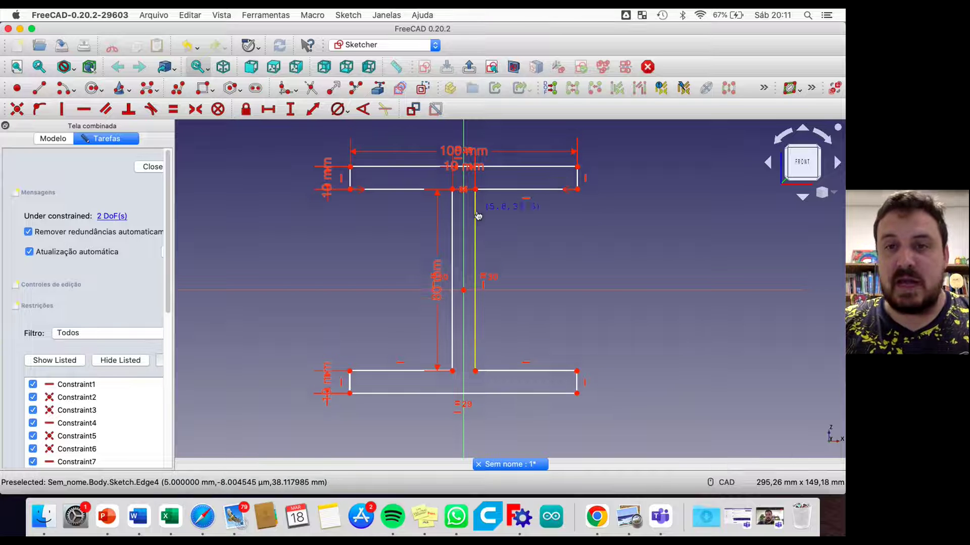
left_click(578, 191)
left_click(578, 372)
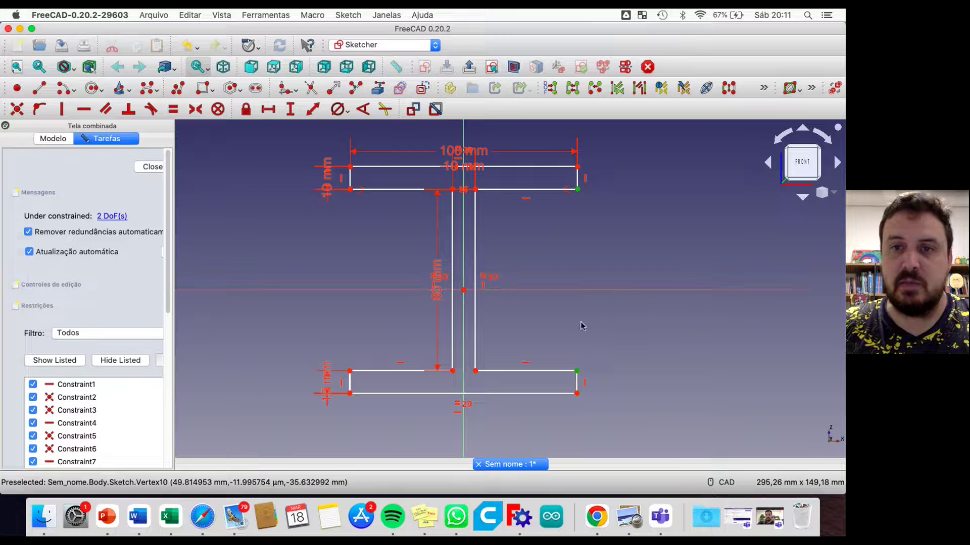
left_click(580, 291)
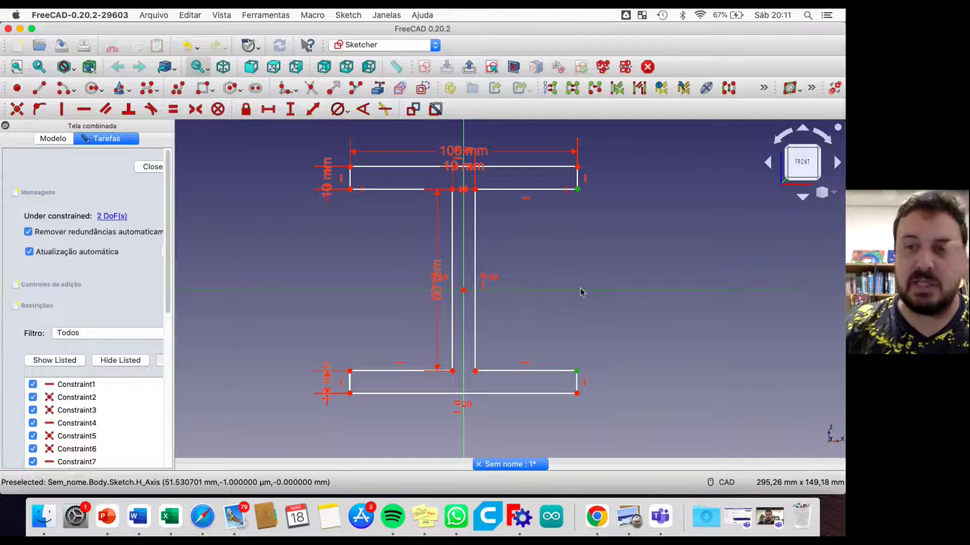
left_click(609, 234)
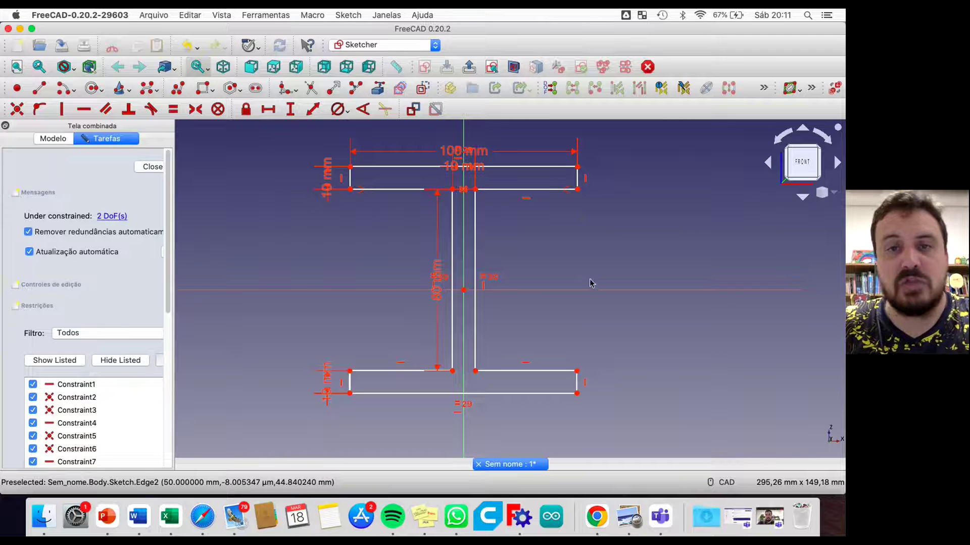
Set the vertical distance from the top flange's lower right corner to the horizontal axis to 40 mm.
left_click(578, 190)
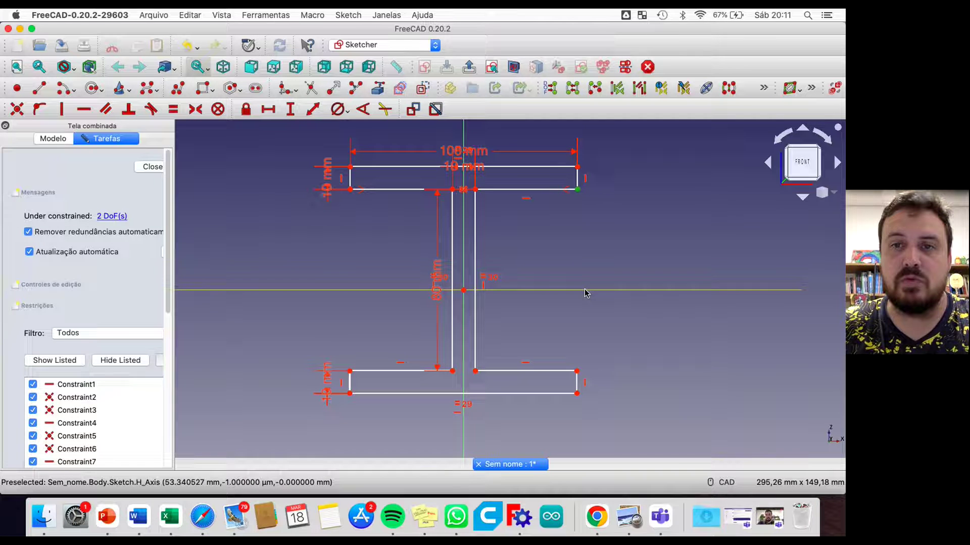
left_click(291, 115)
left_click_drag(432, 110, 771, 157)
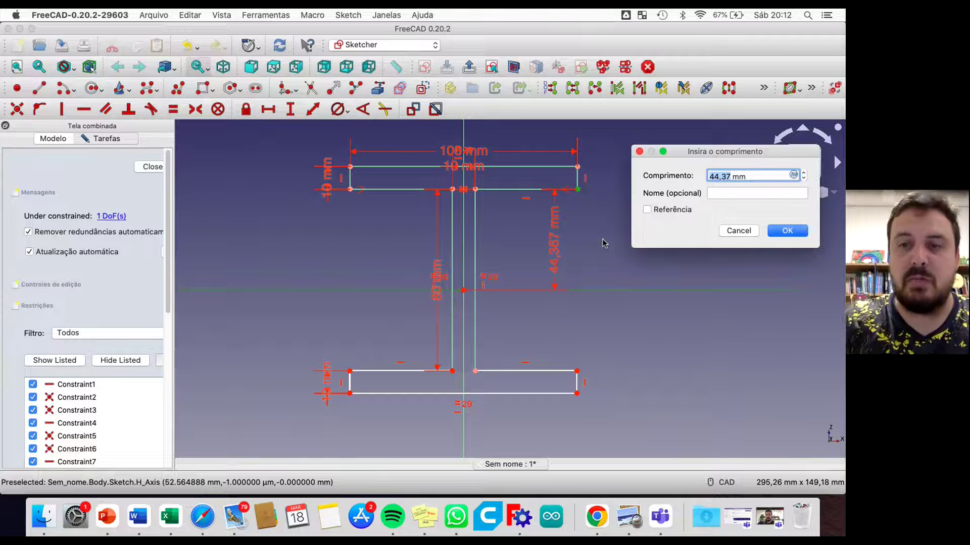
type("40")
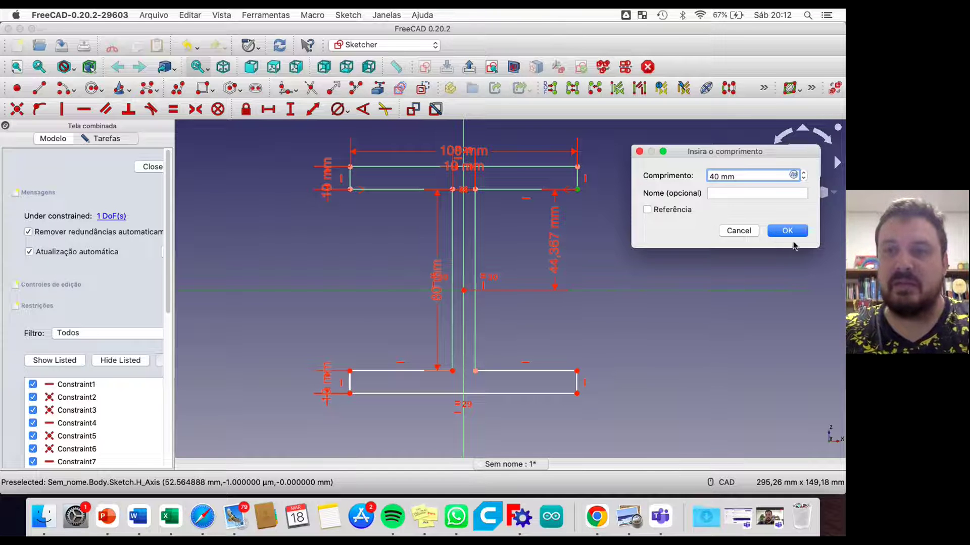
left_click(793, 232)
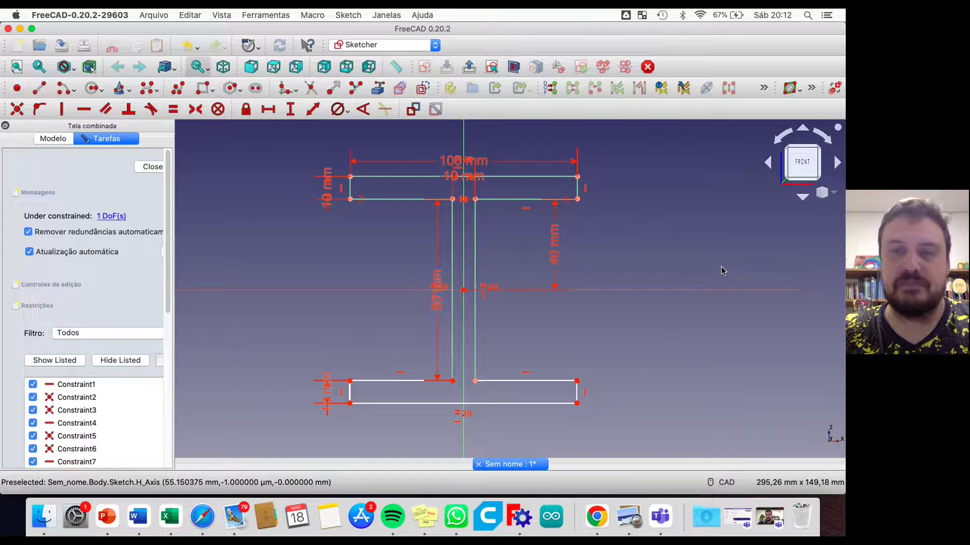
Make the bottom flange's two upper outer corners symmetric about the vertical axis.
left_click_drag(532, 382, 493, 384)
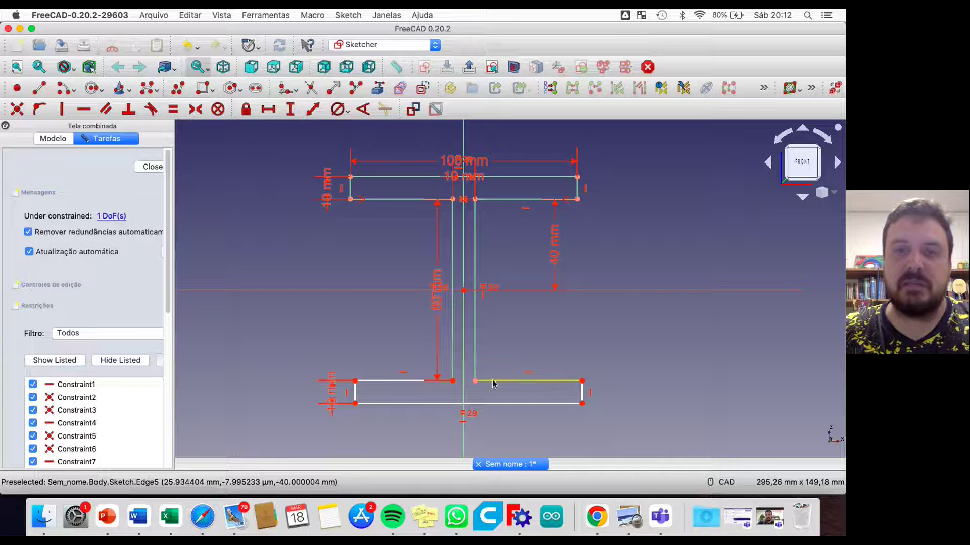
left_click(356, 382)
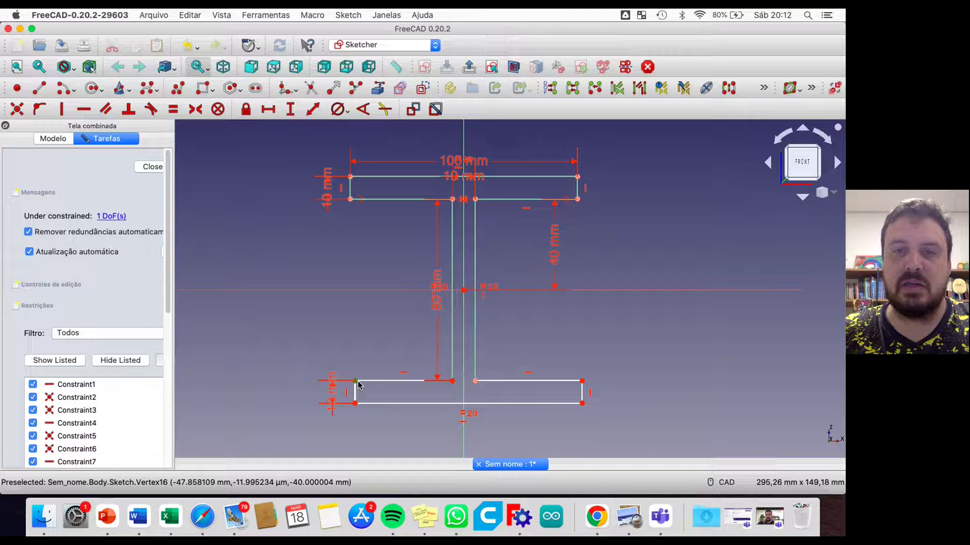
left_click(581, 381)
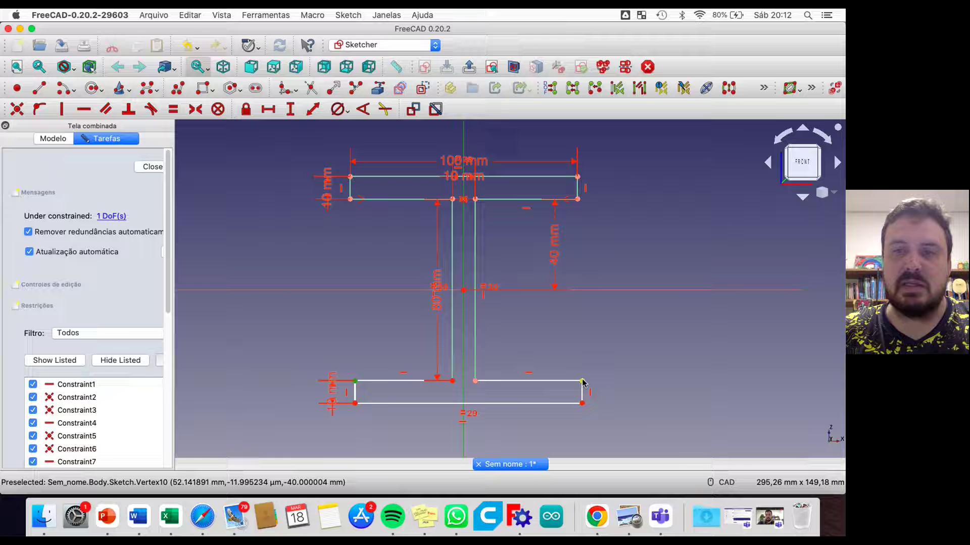
left_click(197, 109)
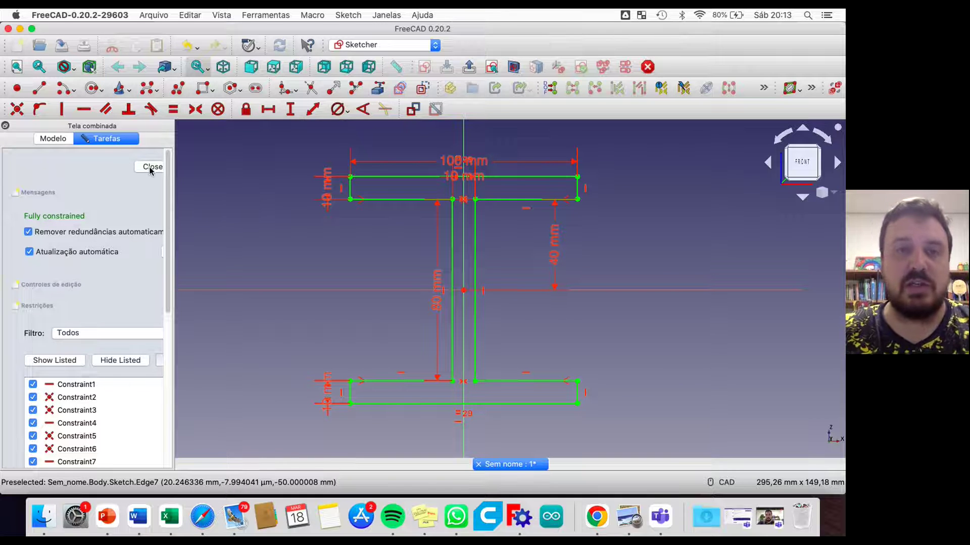
Close the fully constrained sketch and display the model tree.
mouse_move(168, 308)
left_mouse_down()
mouse_move(168, 318)
mouse_move(170, 303)
left_mouse_up()
left_click_drag(174, 211, 243, 212)
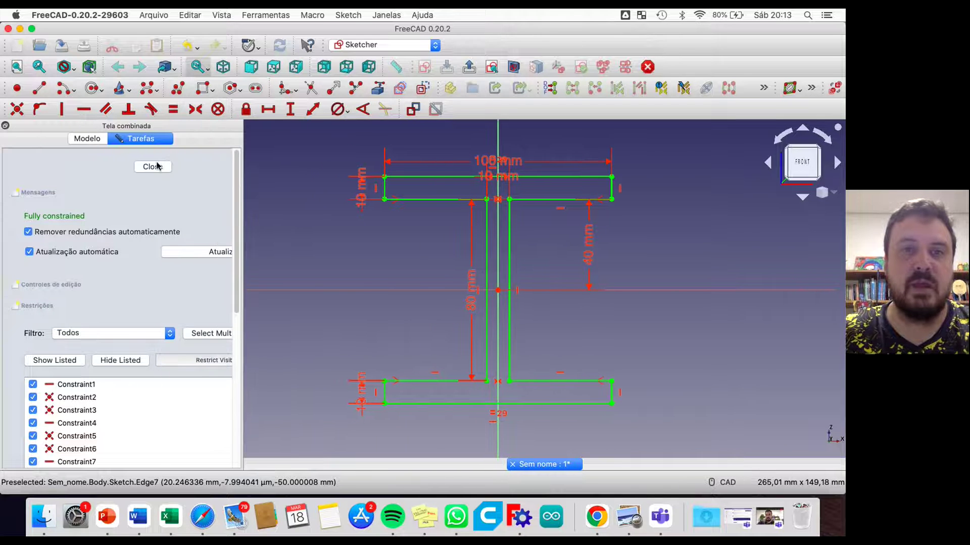
key("Escape")
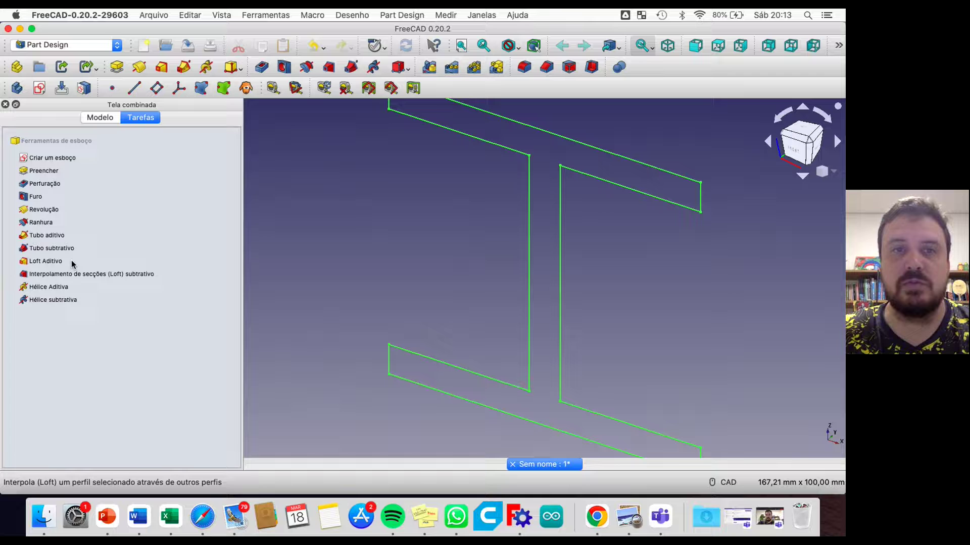
left_click(99, 118)
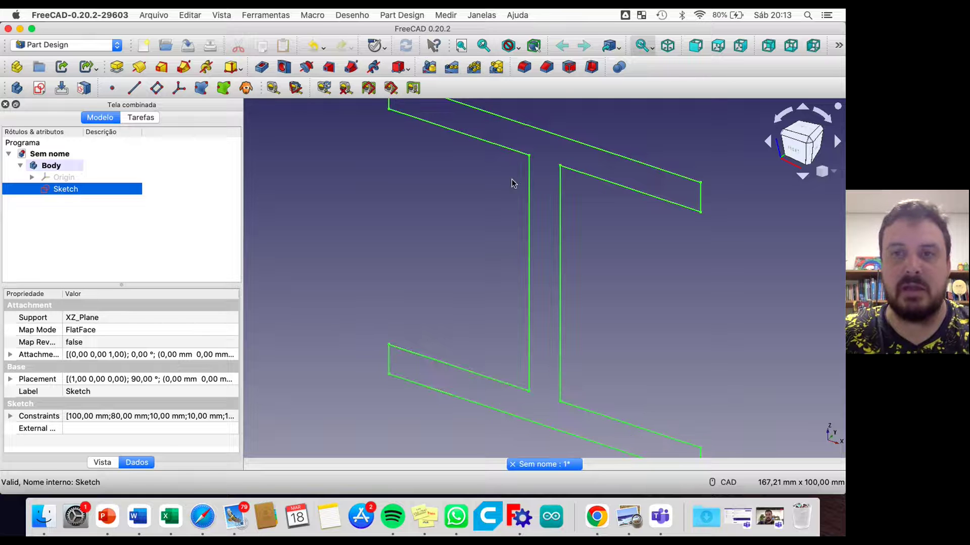
Start a Pad of the I-shaped sketch.
scroll(531, 184, "down", 5)
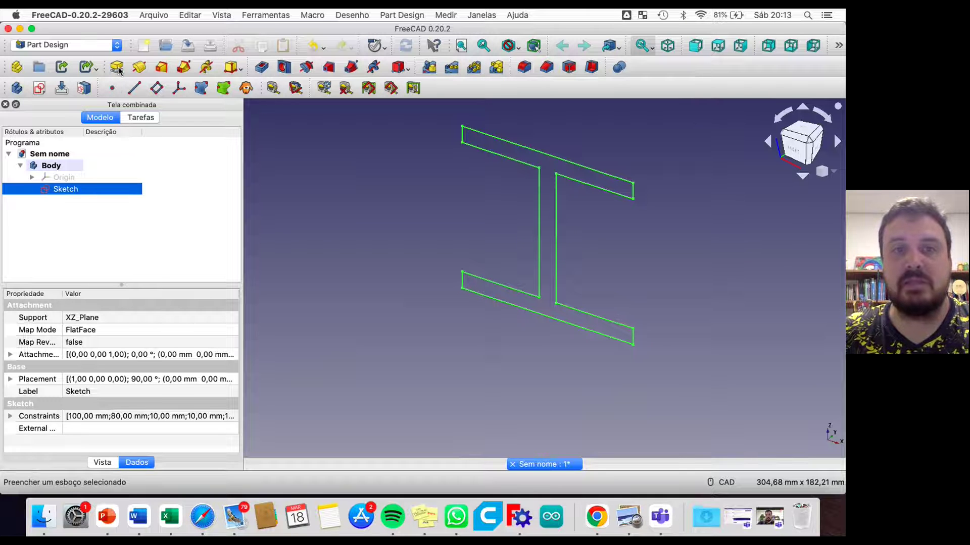
left_click(298, 134)
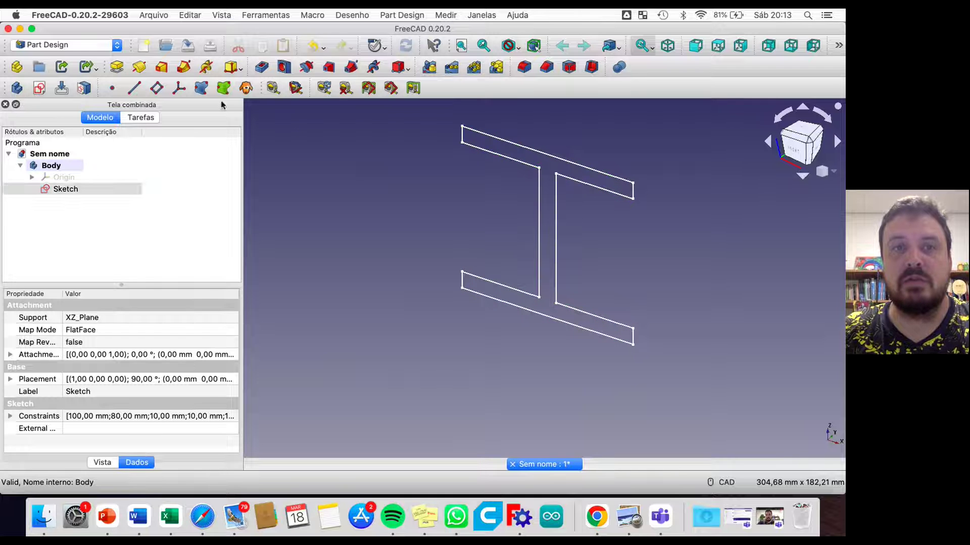
left_click(68, 189)
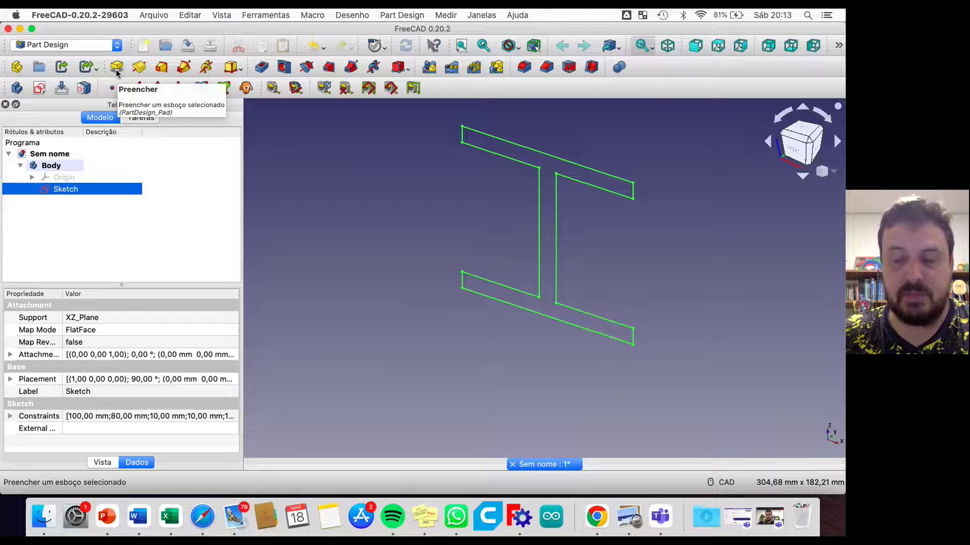
left_click(116, 71)
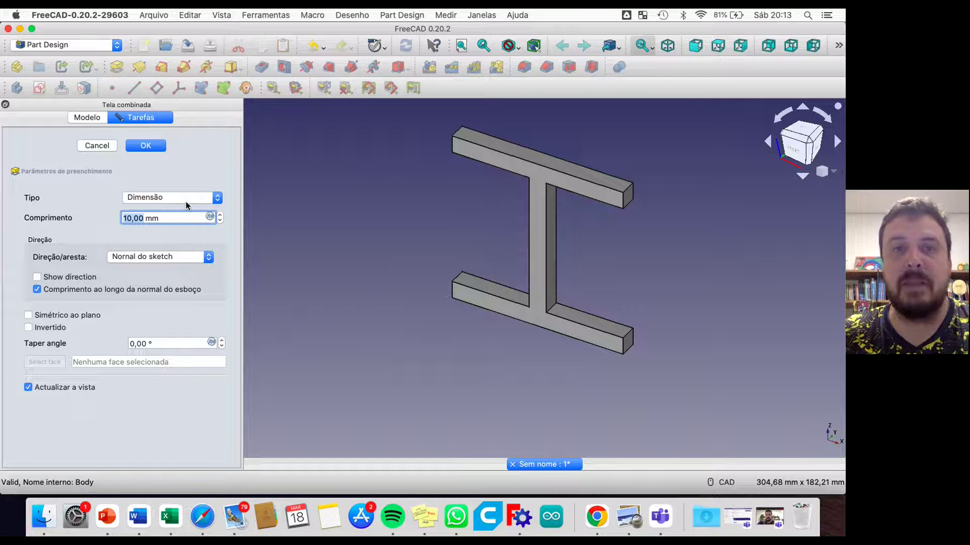
Increase the pad length gradually to 73 mm to preview how the profile extrudes.
scroll(134, 220, "up", 14)
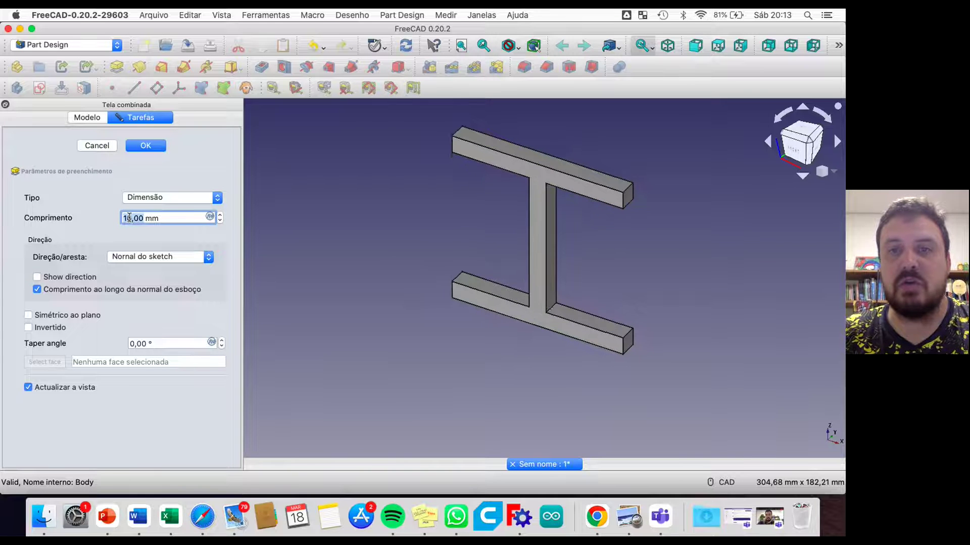
scroll(134, 220, "up", 20)
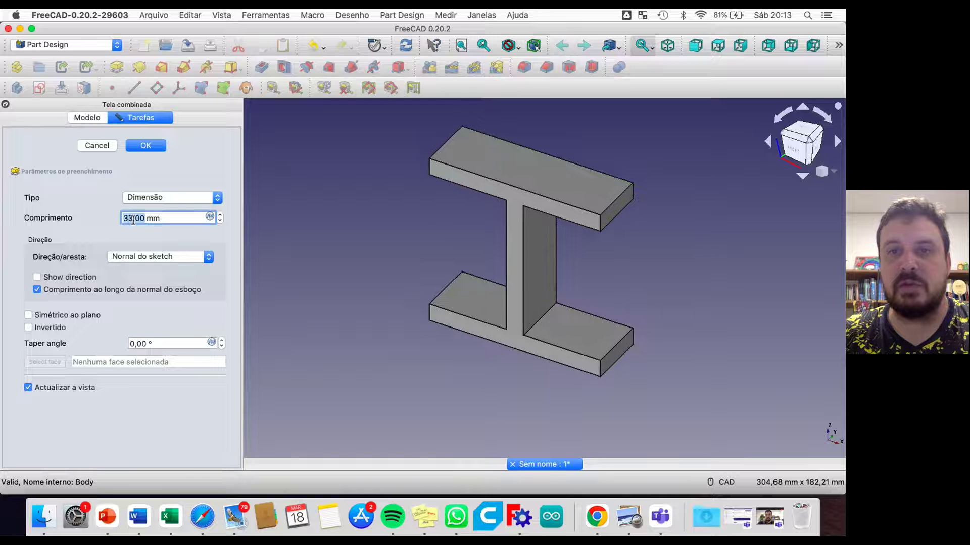
scroll(132, 219, "up", 20)
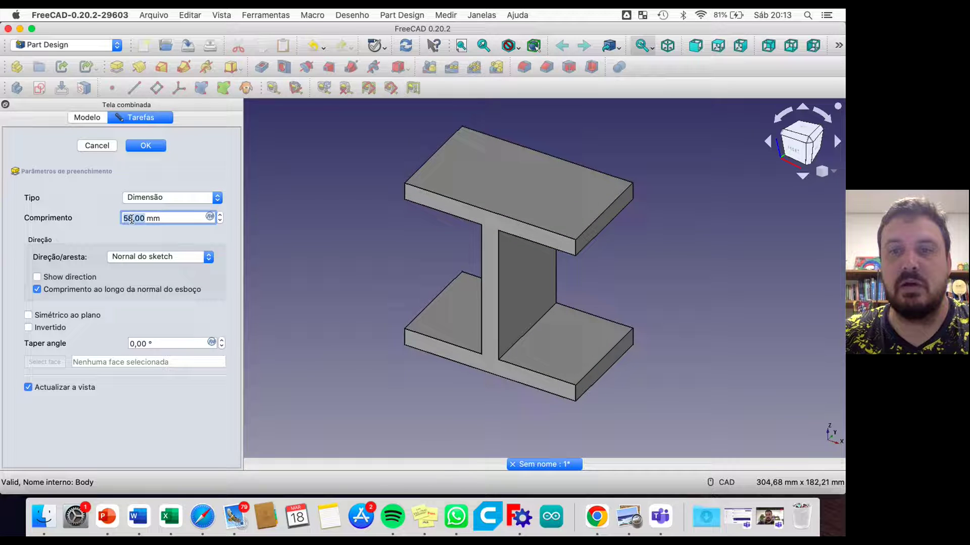
scroll(132, 219, "up", 5)
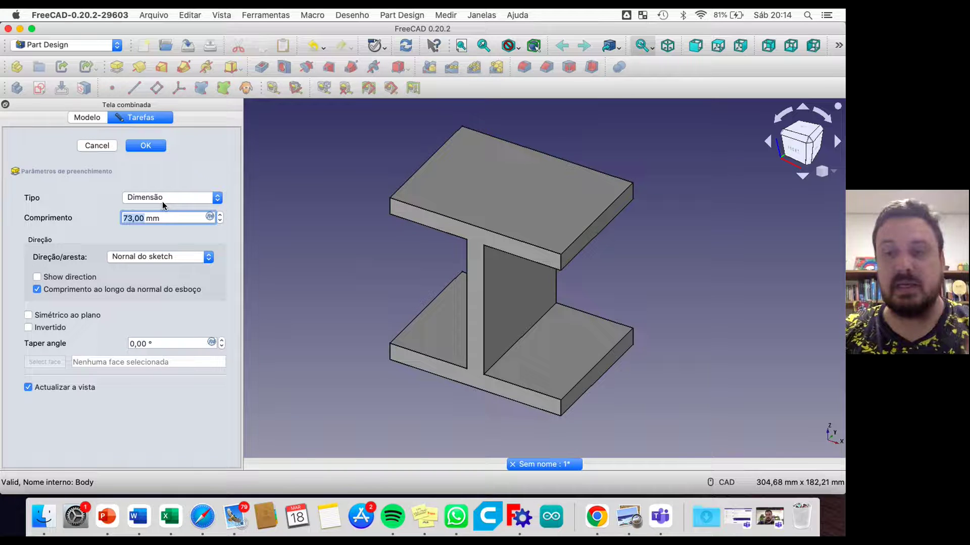
Set the pad length to 2000 mm, check the whole beam in the preview and accept the pad.
type("2000")
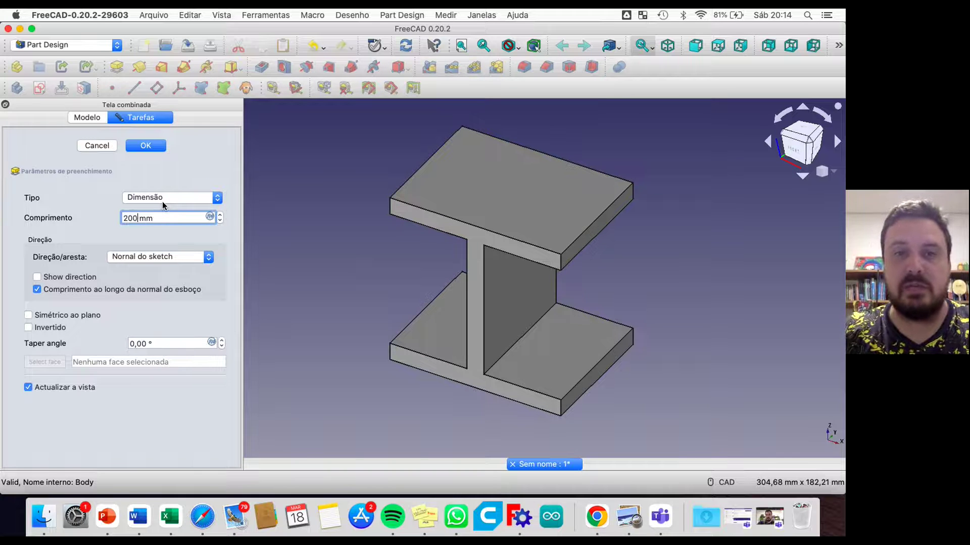
left_click(295, 250)
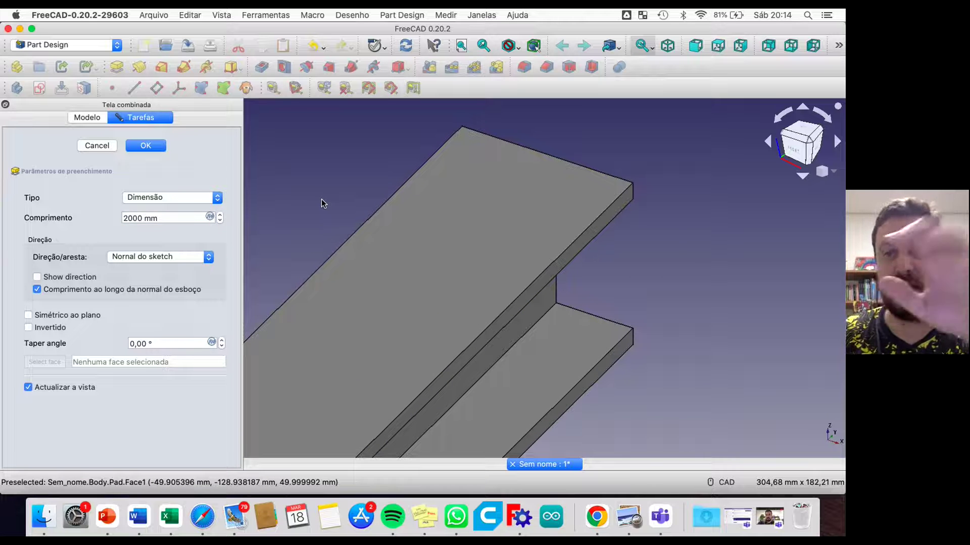
scroll(399, 182, "down", 5)
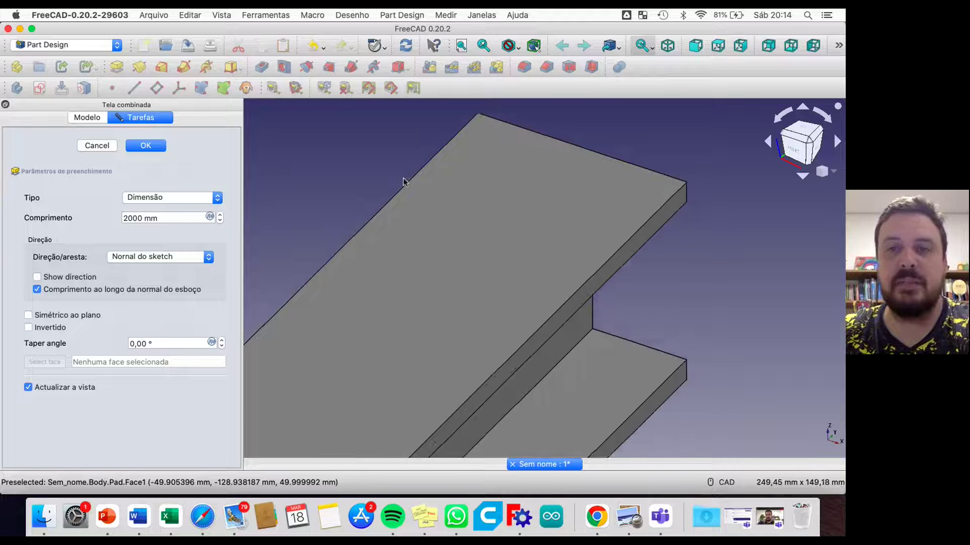
scroll(524, 223, "down", 5)
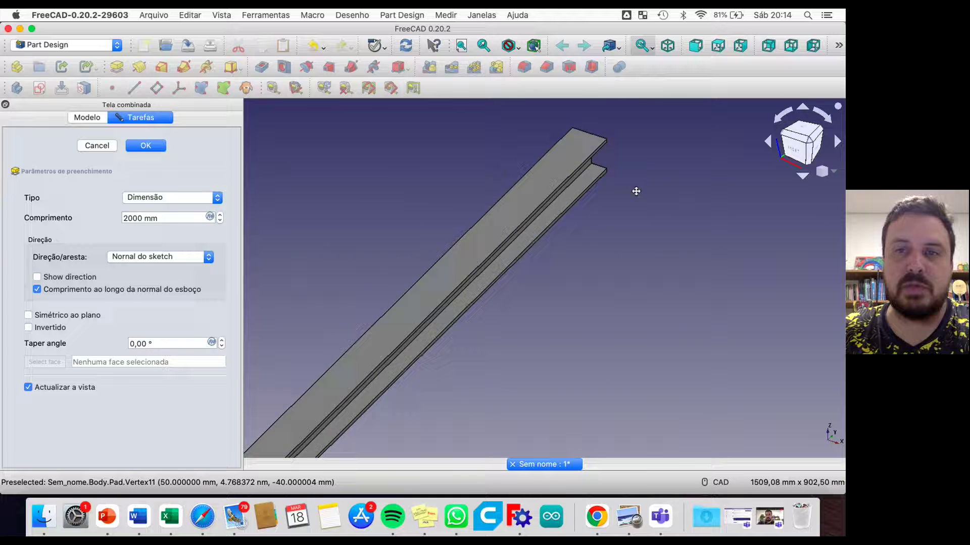
scroll(566, 256, "up", 5)
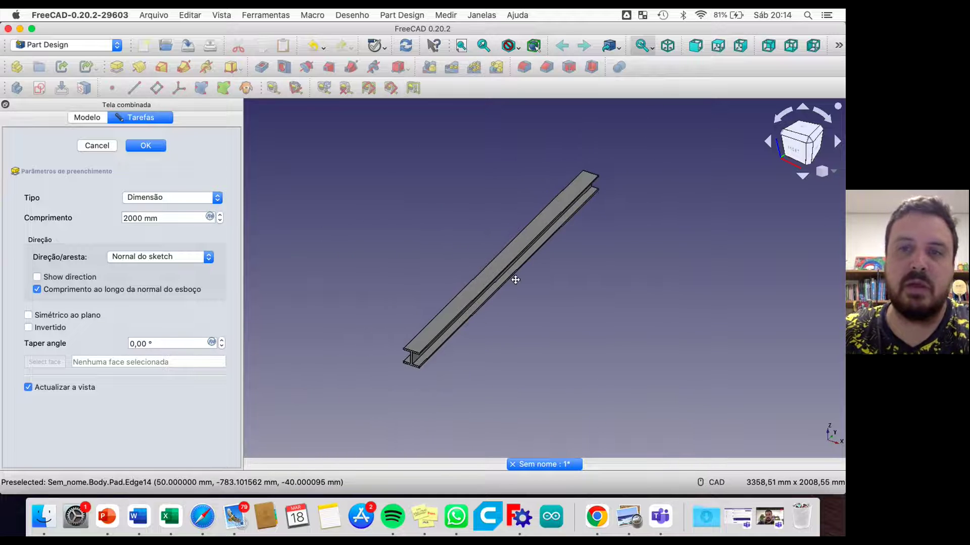
middle_click_drag(509, 322, 580, 301)
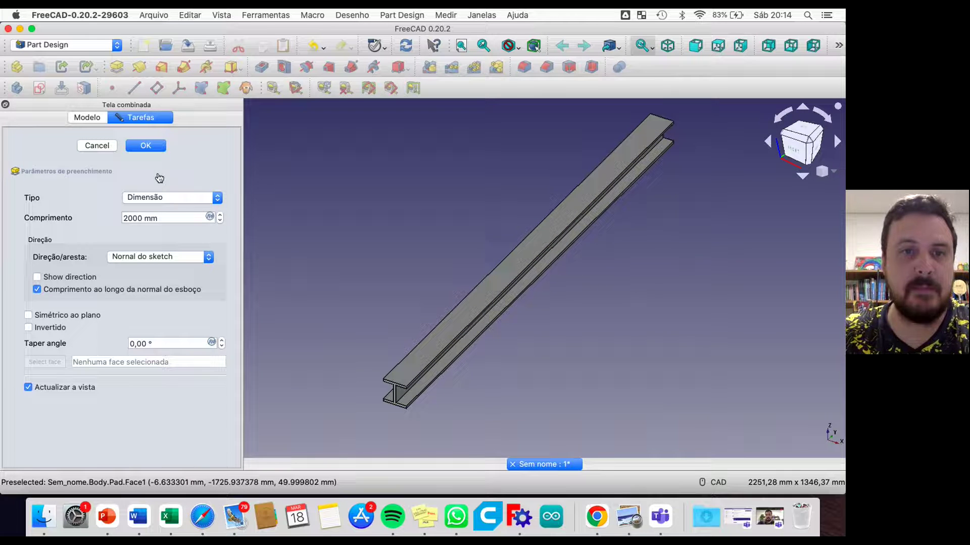
left_click(145, 146)
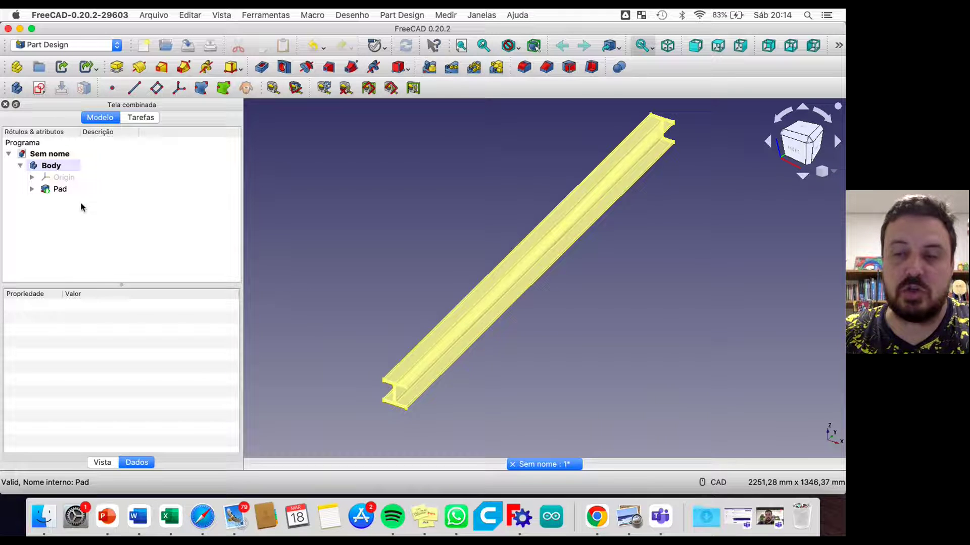
Expand the pad in the model tree and inspect the properties of the pad and its underlying sketch.
left_click(32, 189)
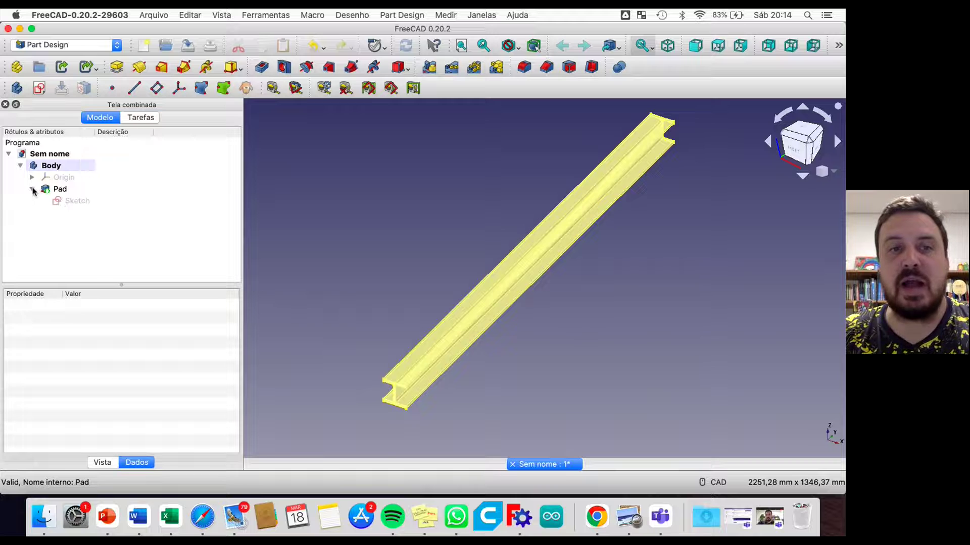
left_click(63, 193)
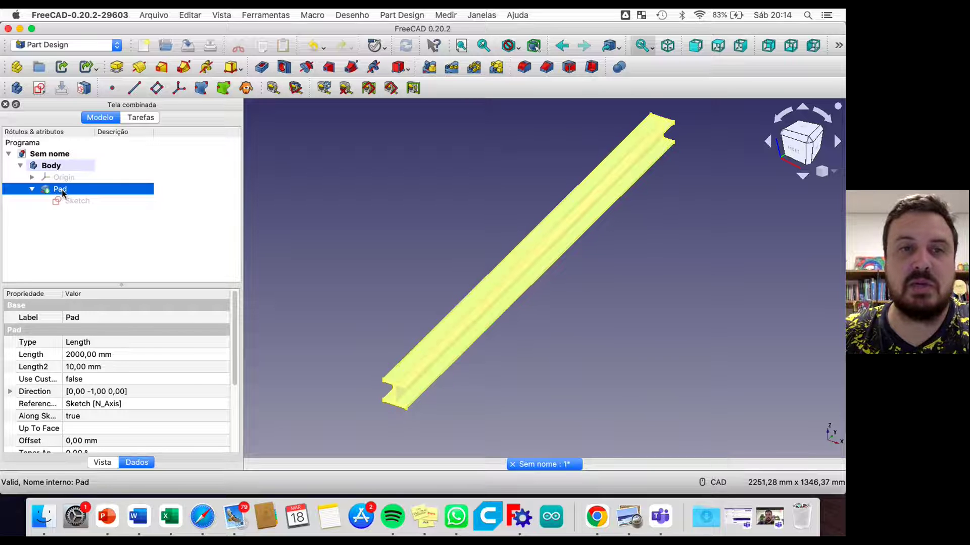
left_click(75, 202)
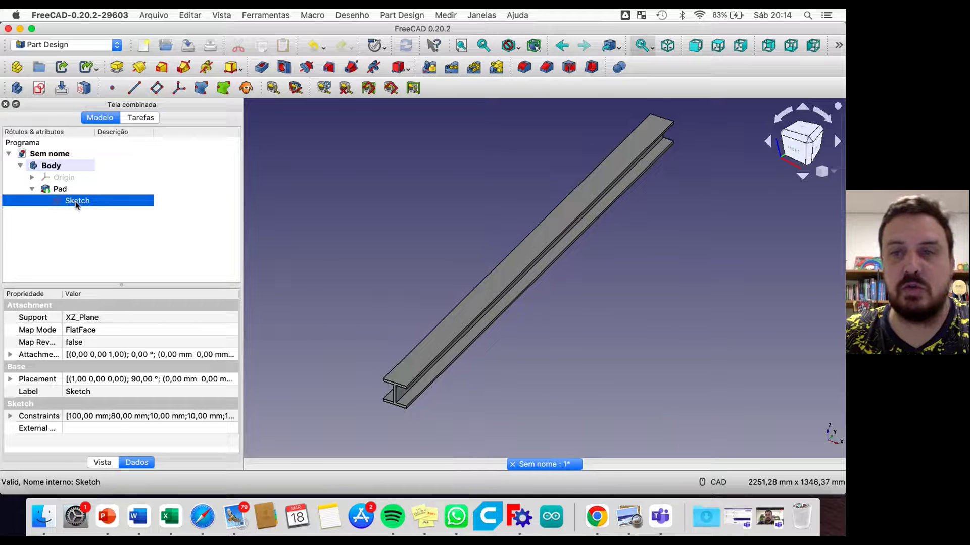
left_click(61, 190)
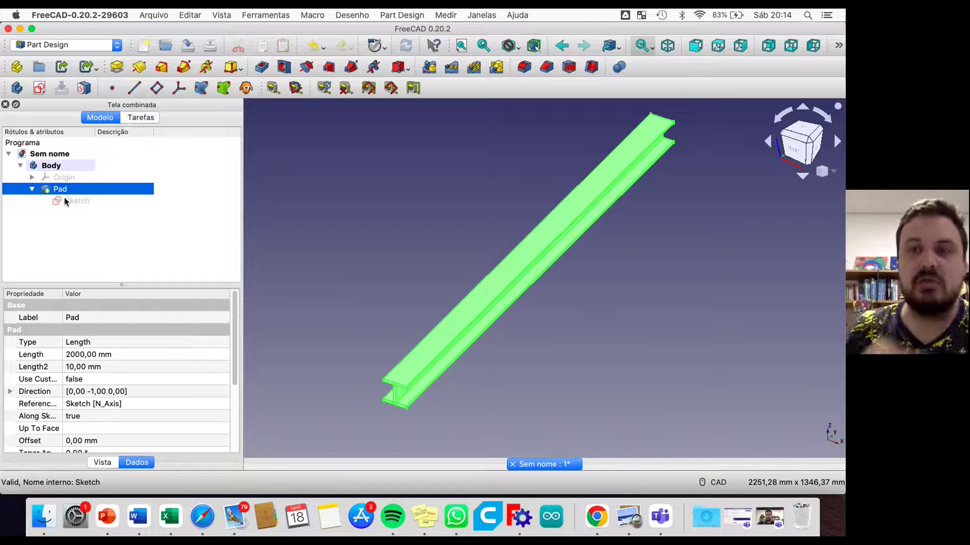
left_click(76, 207)
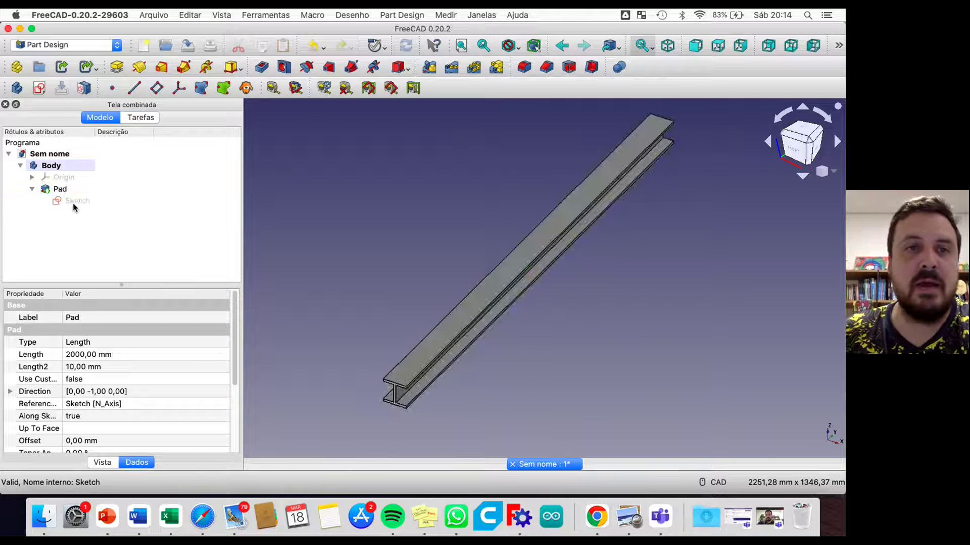
left_click(61, 190)
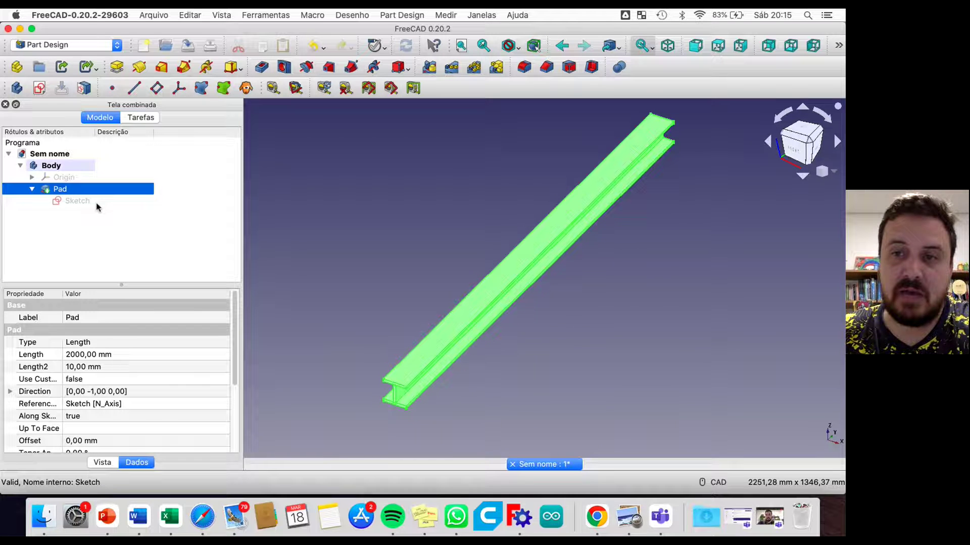
right_click(69, 189)
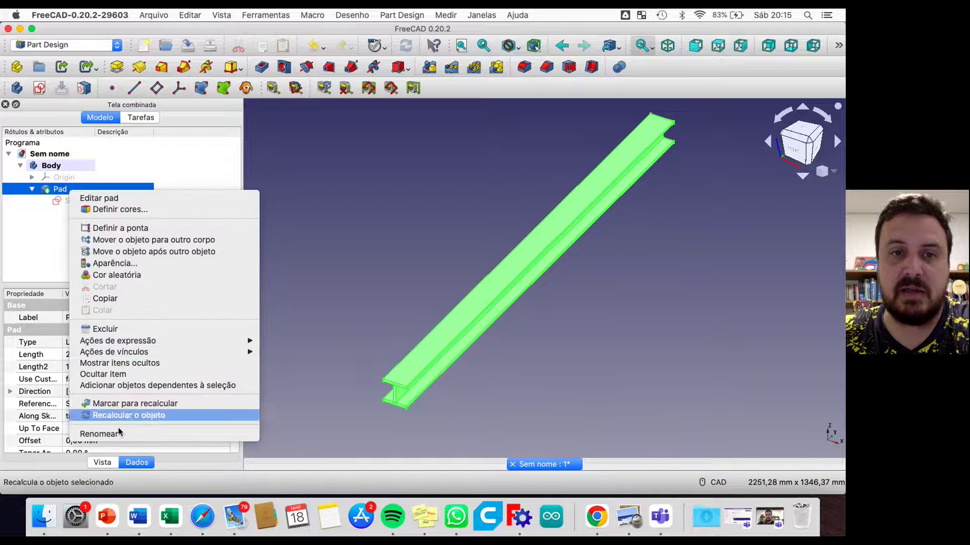
left_click(310, 249)
Rename the body as Viga I.
left_click(47, 165)
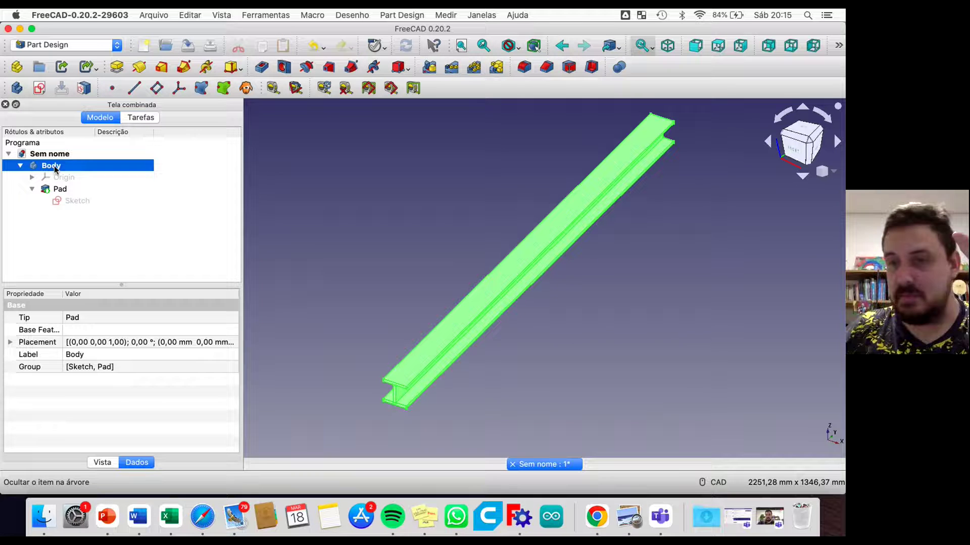
right_click(54, 165)
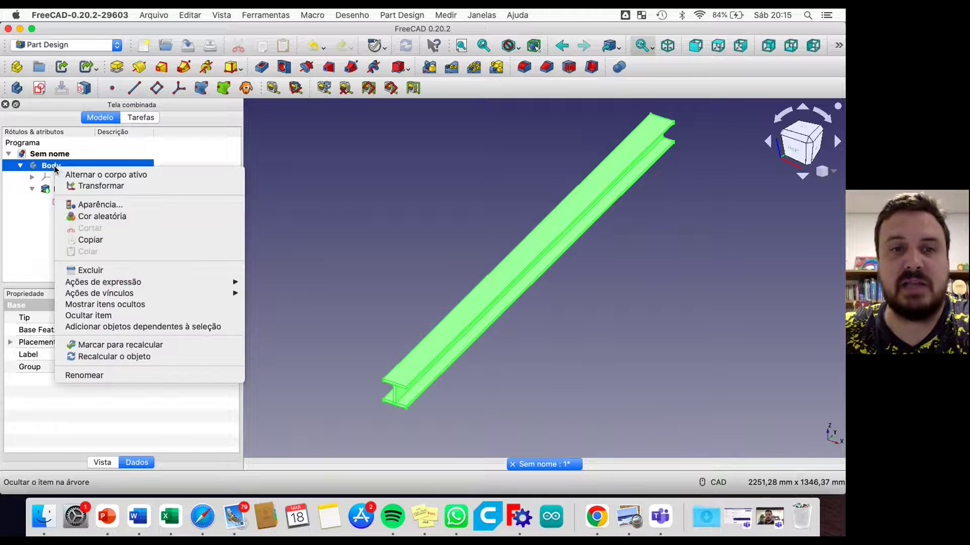
left_click(106, 374)
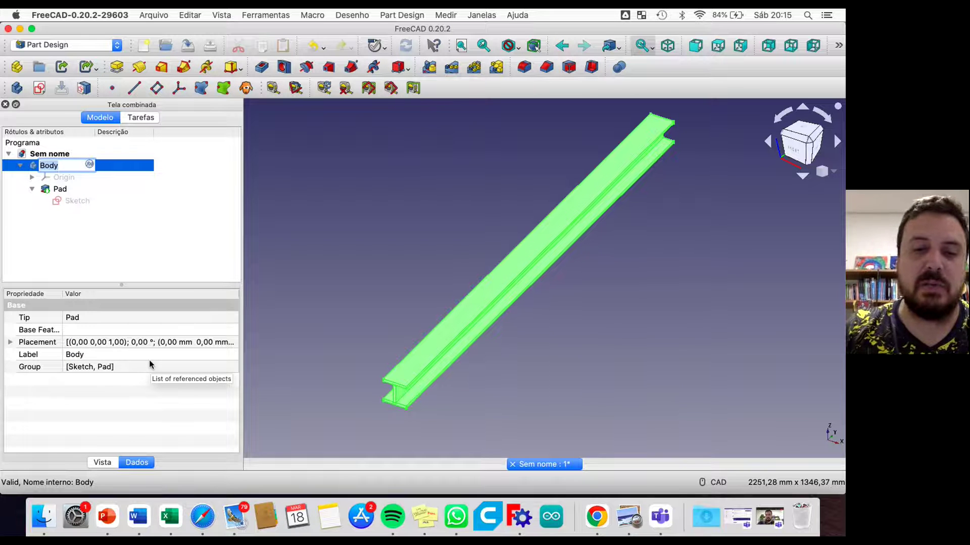
type("Viga I")
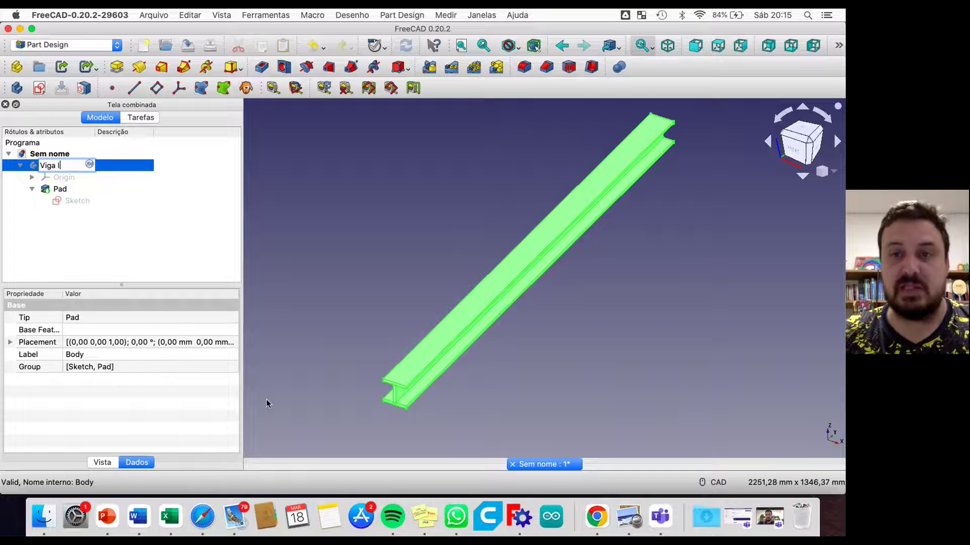
left_click(430, 258)
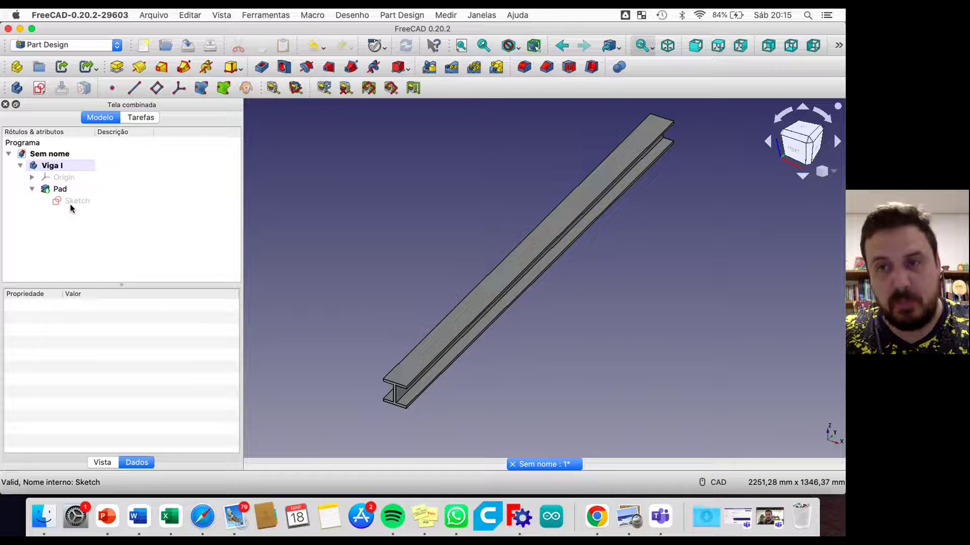
Review the Viga I body and its pad in the model tree and collapse the pad's entry.
left_click(50, 167)
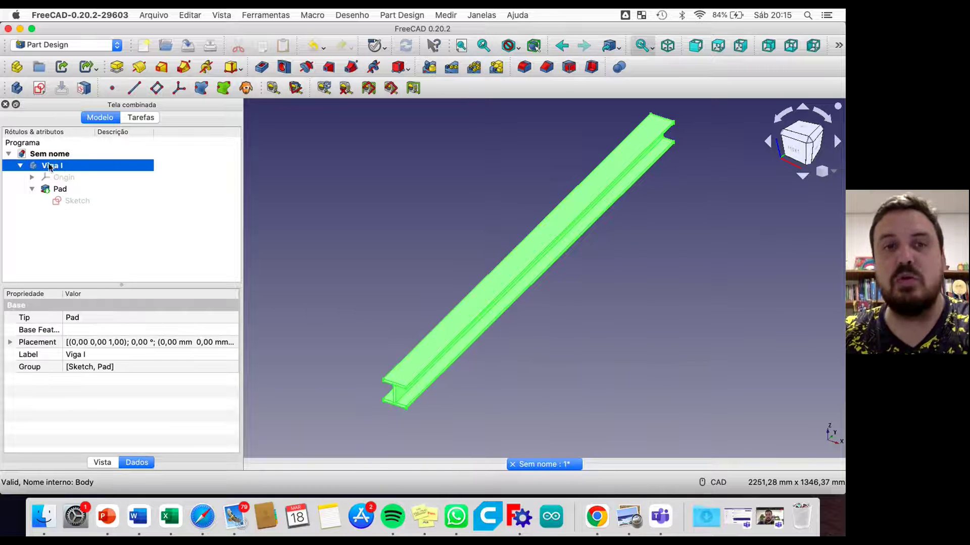
left_click(60, 190)
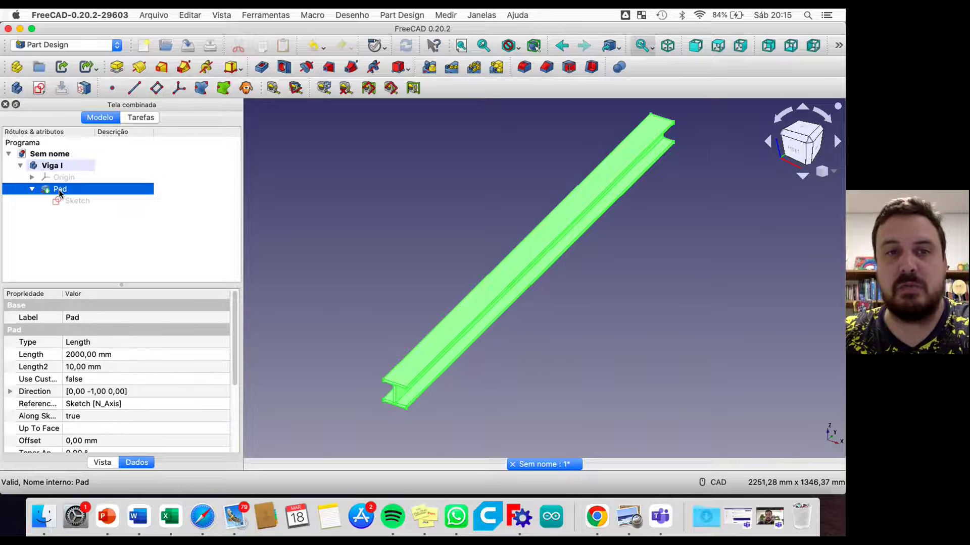
left_click(32, 189)
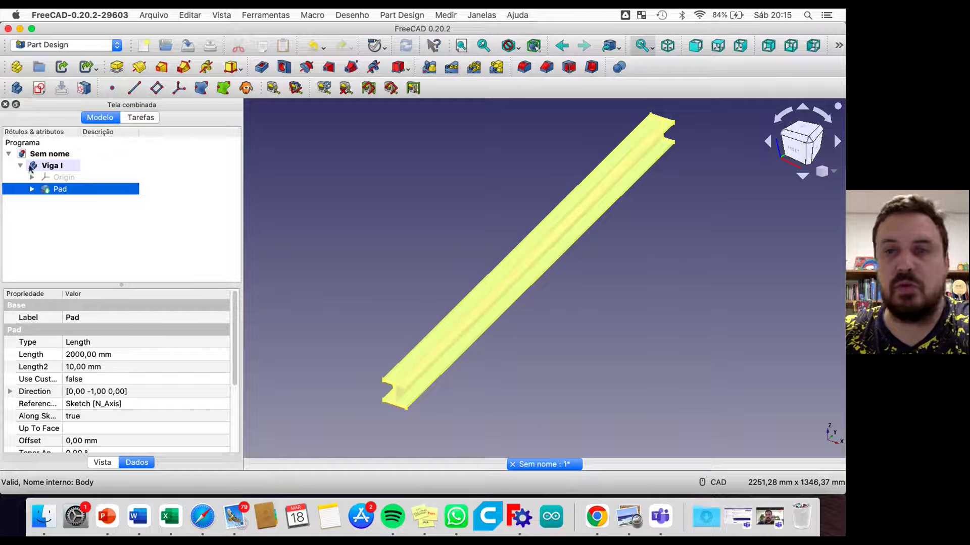
left_click(46, 167)
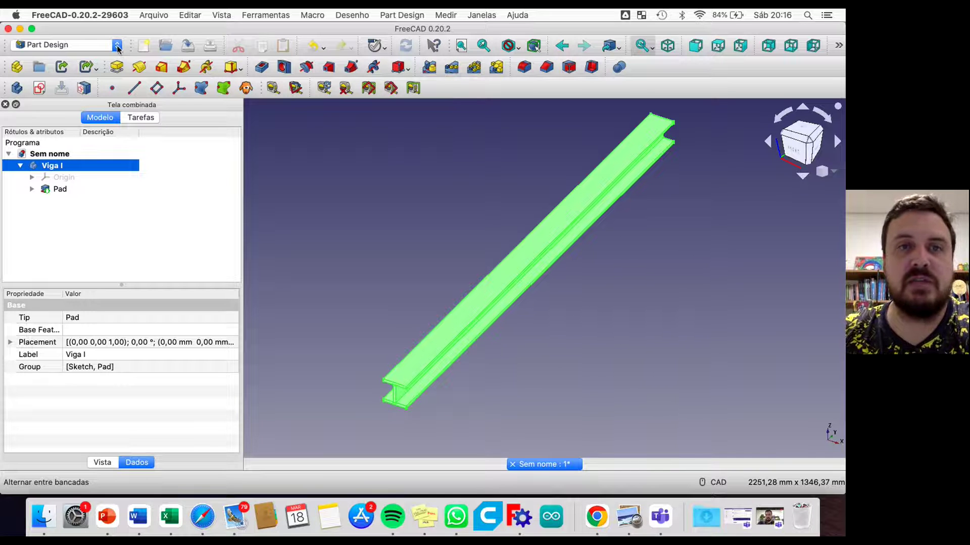
left_click(451, 115)
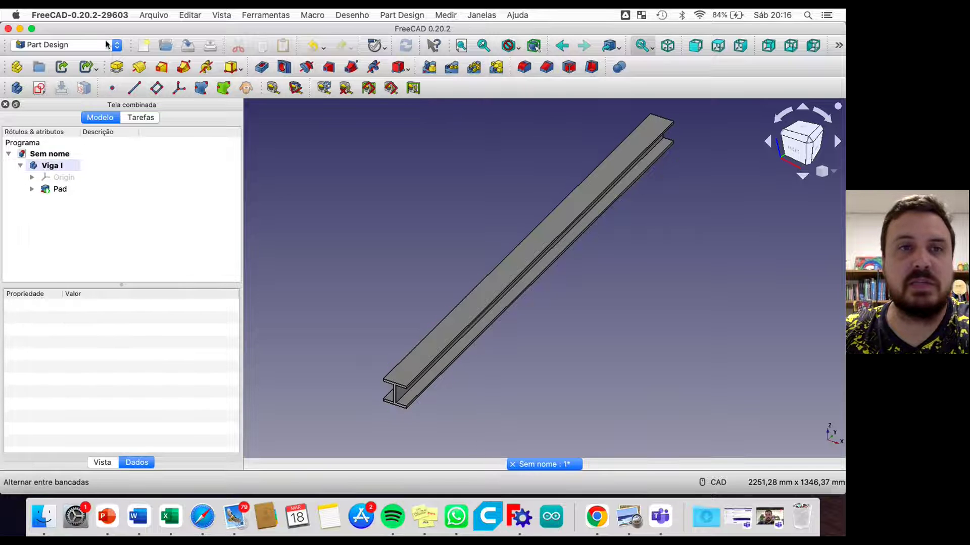
Switch from the Part Design workbench to the FEM workbench.
left_click(116, 46)
left_click(50, 124)
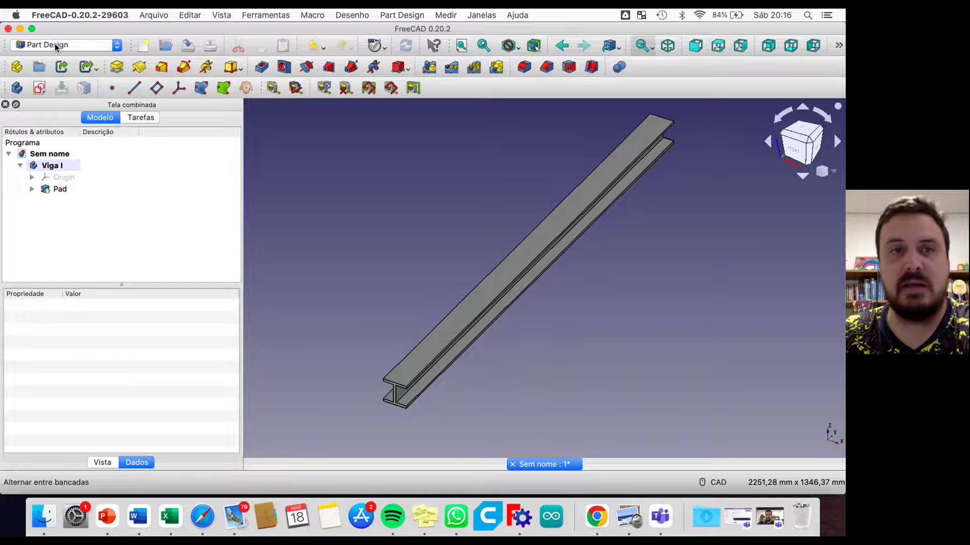
left_click(120, 45)
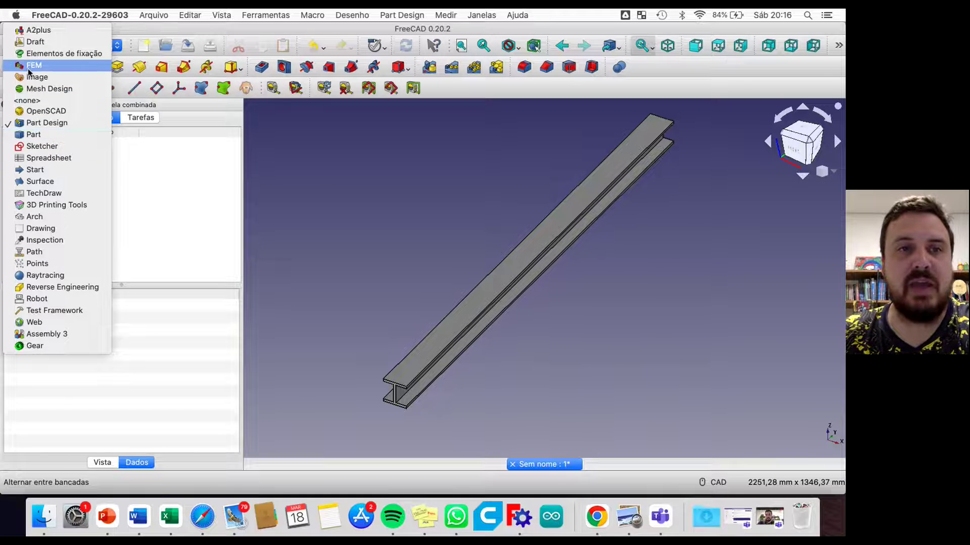
left_click(33, 68)
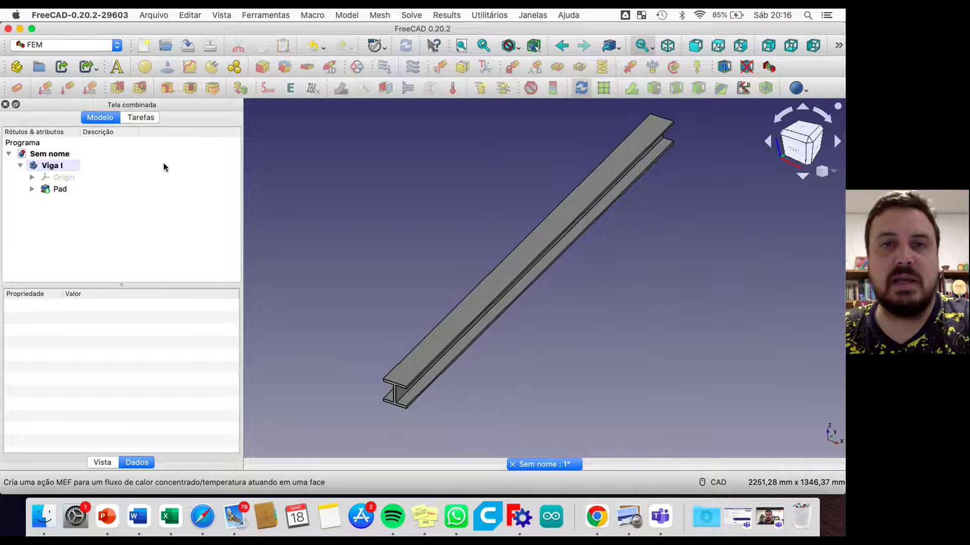
Create an analysis container for the Viga I body, expand it, and inspect the properties of its SolverCcxTools solver.
left_click(46, 171)
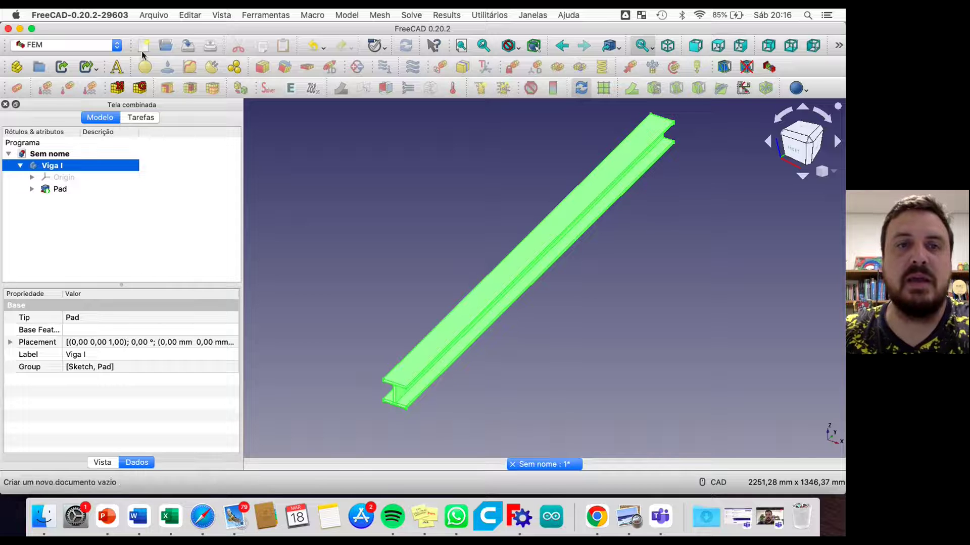
left_click(117, 67)
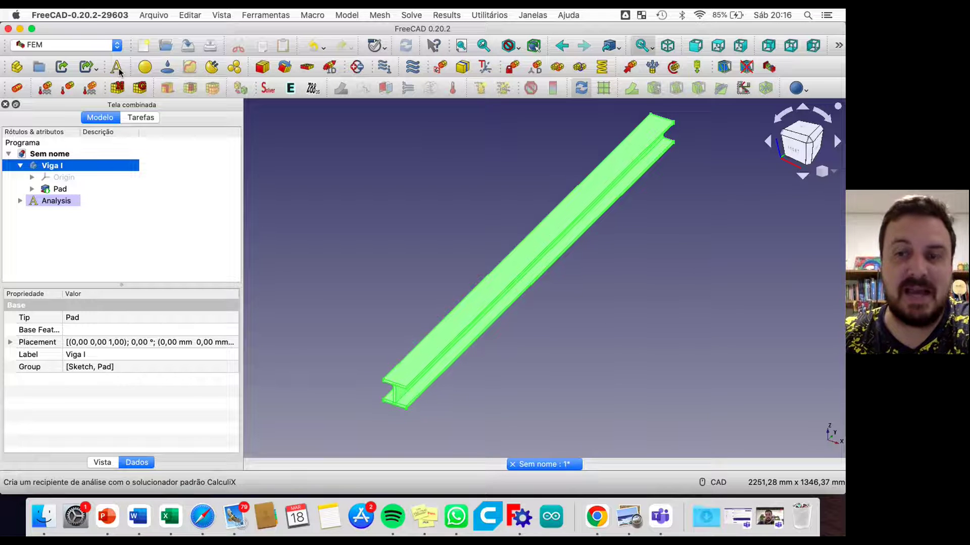
left_click(21, 201)
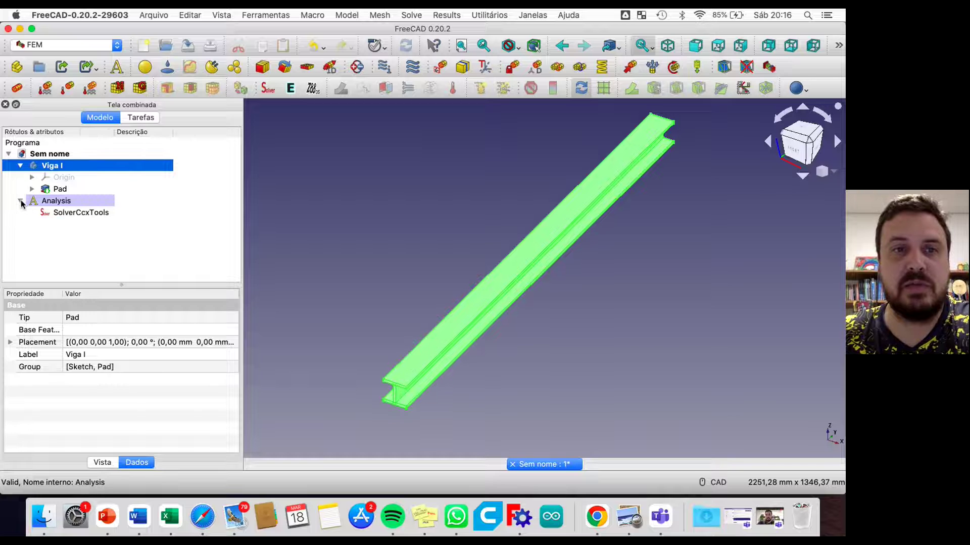
left_click(58, 201)
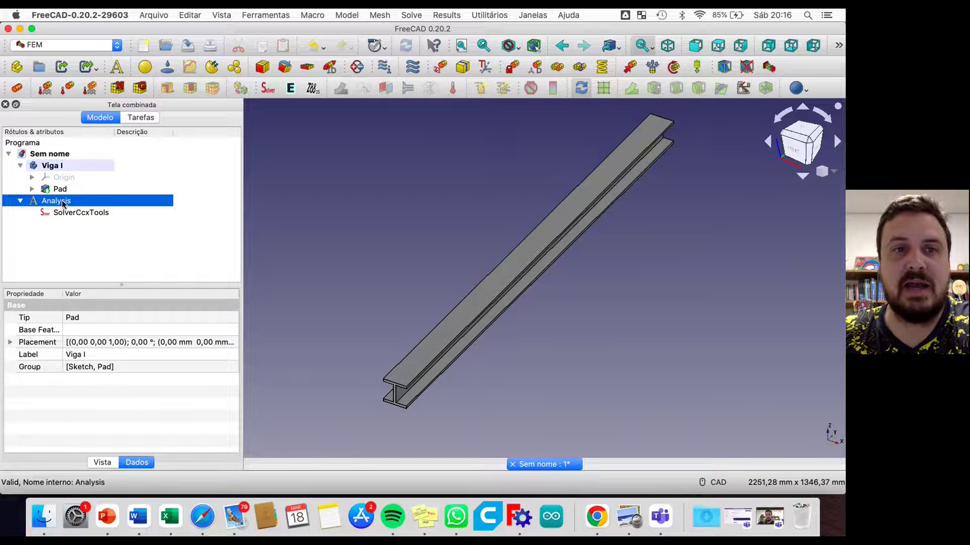
left_click(98, 212)
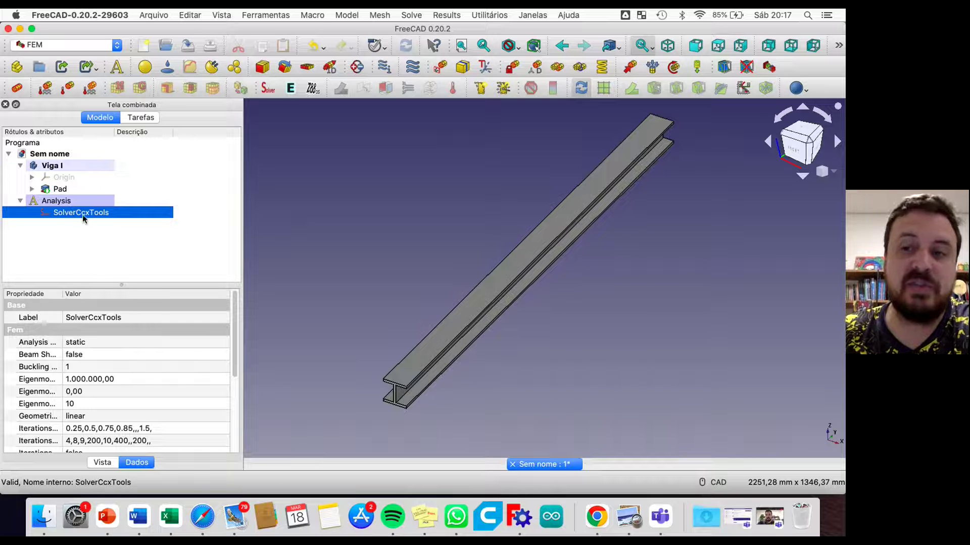
left_click(85, 203)
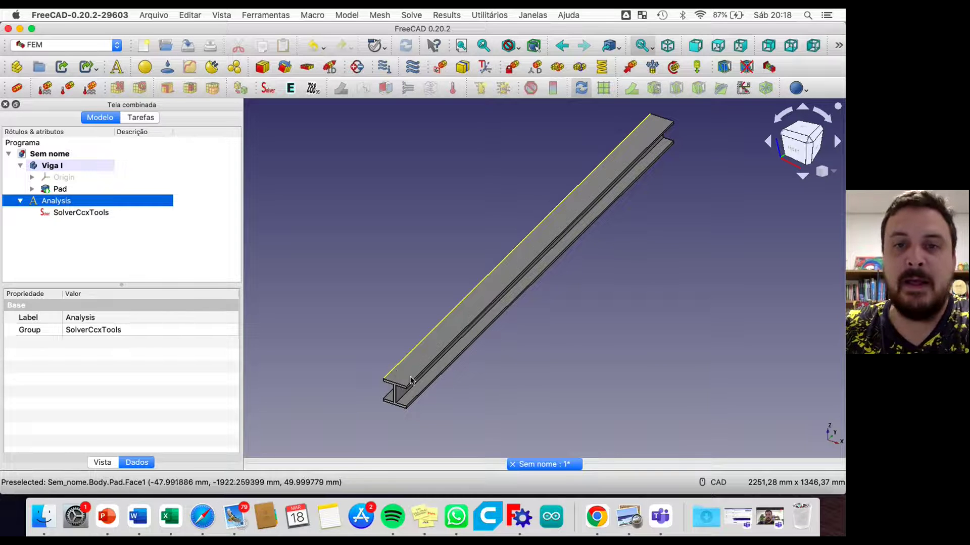
Start a fixed constraint in the analysis and add the I-shaped face at the beam's near end, Pad:Face14.
left_click(513, 67)
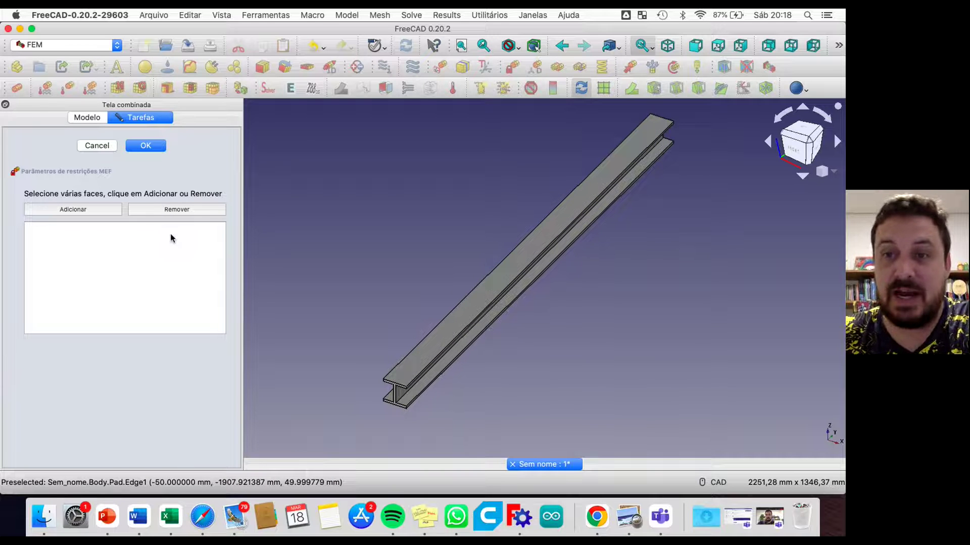
left_click(90, 211)
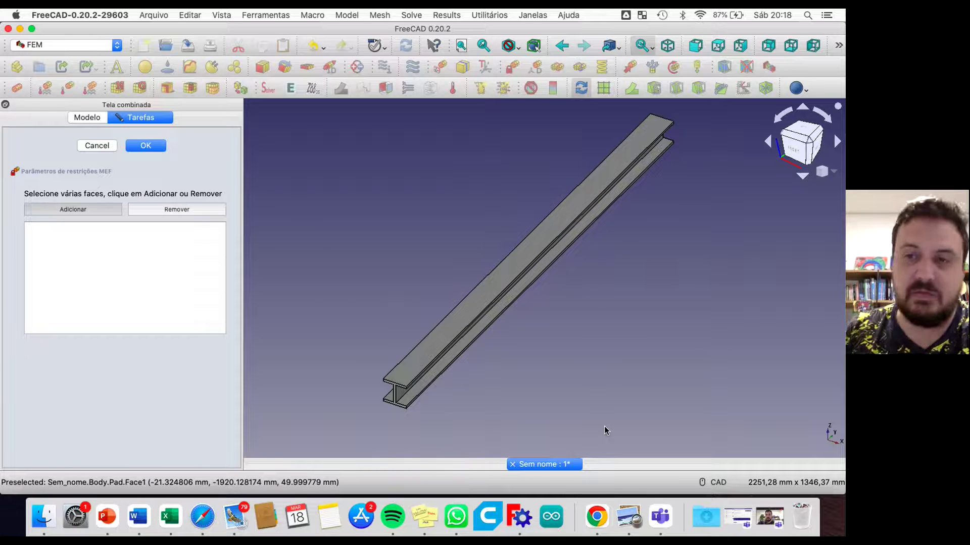
scroll(382, 422, "down", 3)
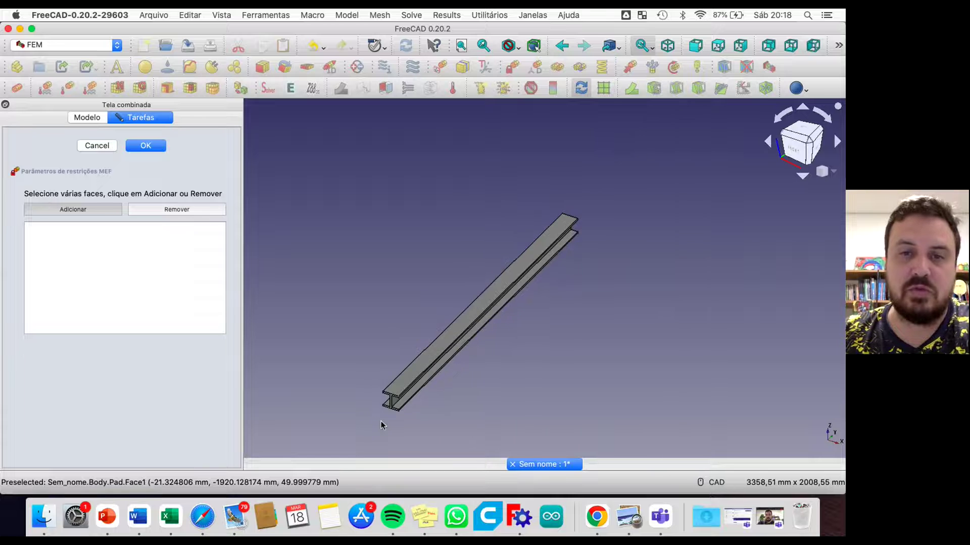
scroll(384, 420, "up", 10)
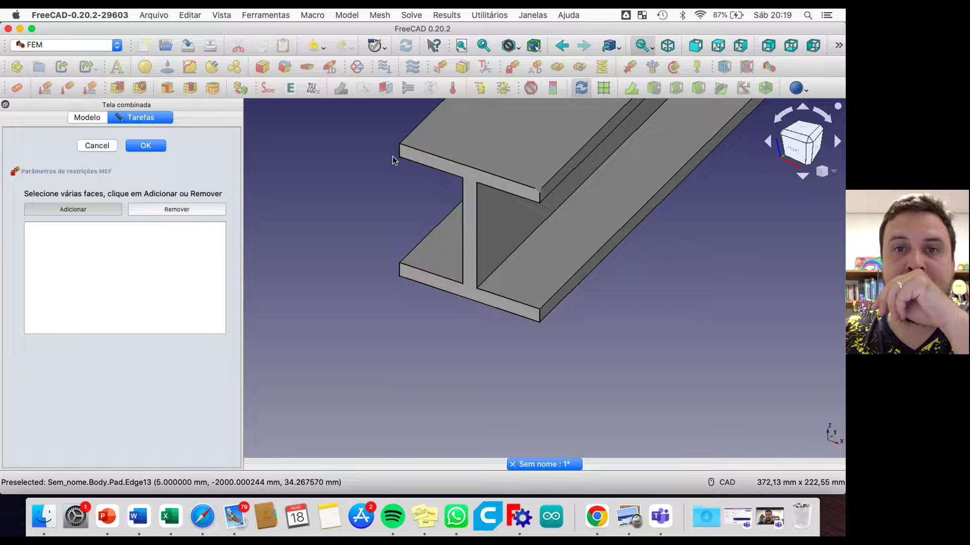
scroll(504, 184, "up", 5)
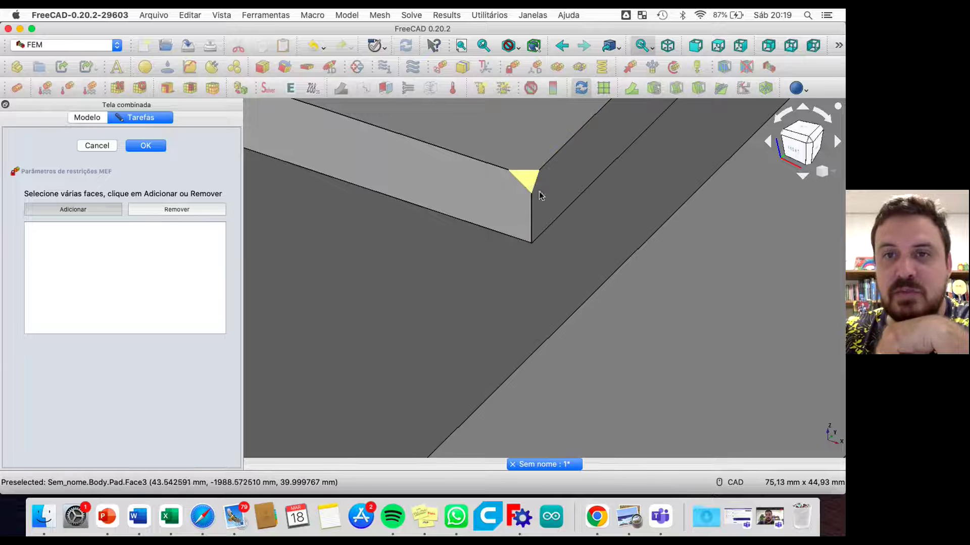
scroll(530, 185, "down", 8)
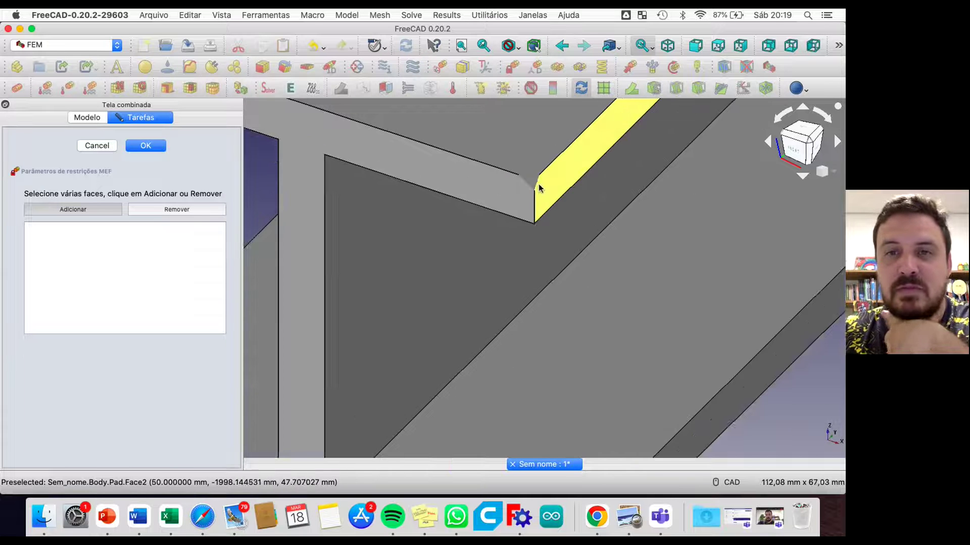
scroll(536, 188, "up", 8)
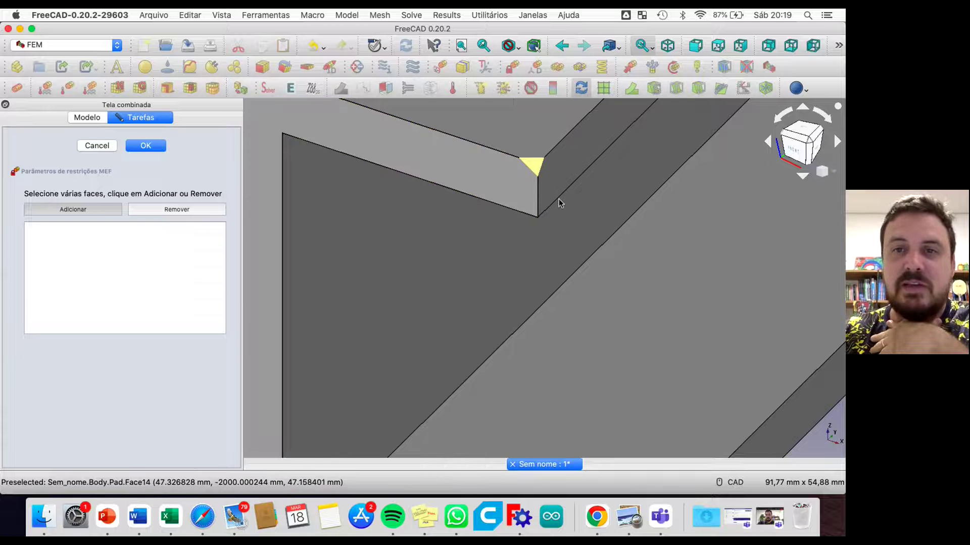
scroll(558, 200, "down", 5)
scroll(559, 200, "down", 3)
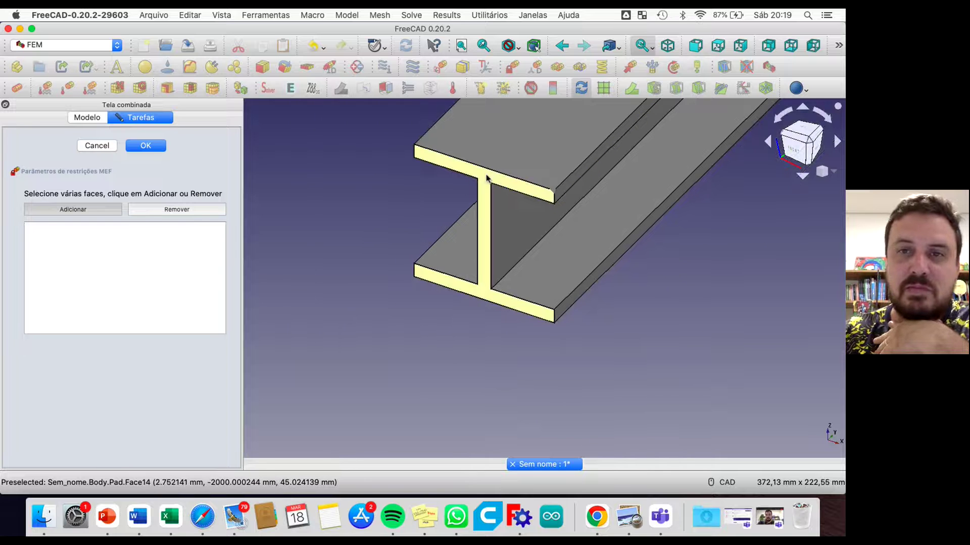
scroll(550, 192, "up", 3)
scroll(556, 195, "down", 3)
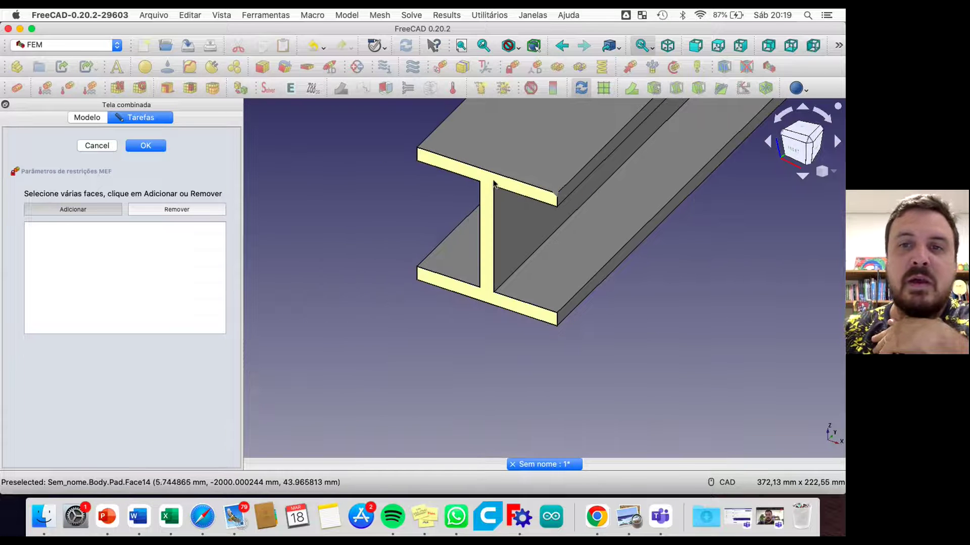
left_click(489, 184)
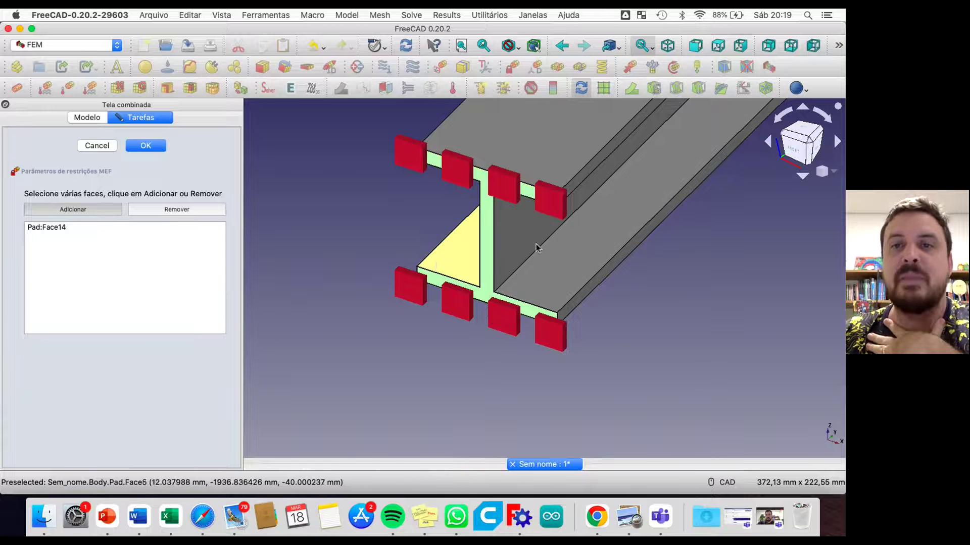
Set the navigation style to OpenInventor and orbit the beam until its opposite end face is exposed.
scroll(528, 252, "up", 3)
scroll(526, 253, "down", 10)
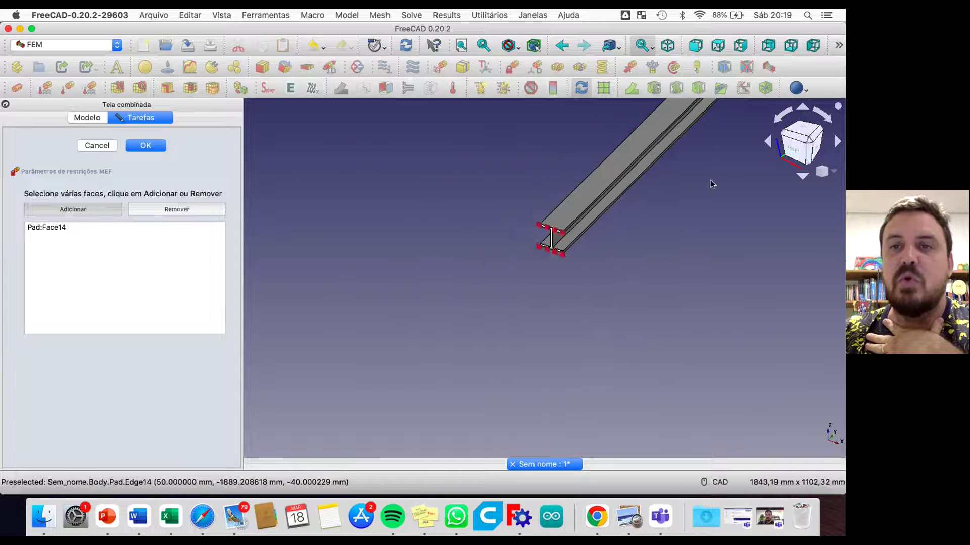
scroll(580, 275, "up", 5)
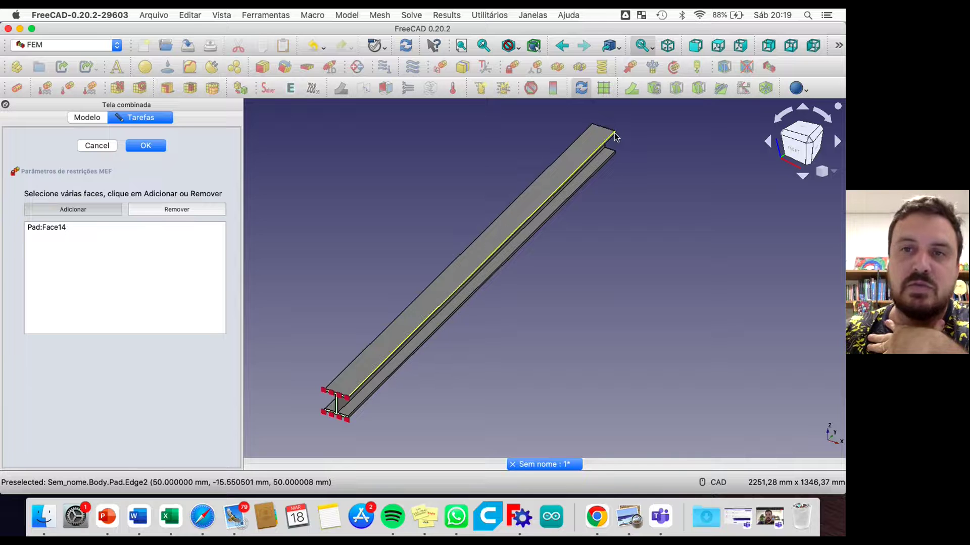
left_click(718, 483)
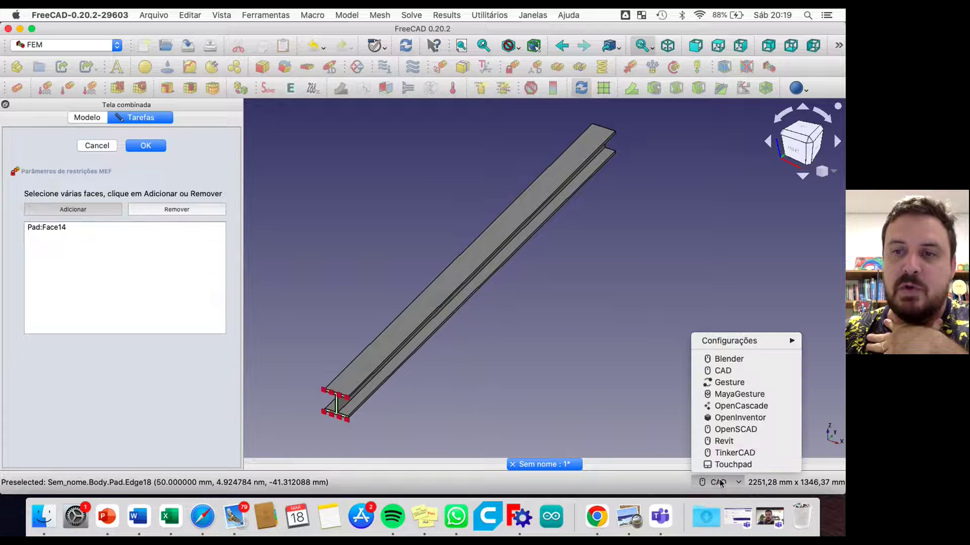
left_click(737, 418)
mouse_move(632, 134)
left_mouse_down()
mouse_move(632, 152)
mouse_move(614, 133)
left_mouse_up()
left_click_drag(563, 306, 480, 270)
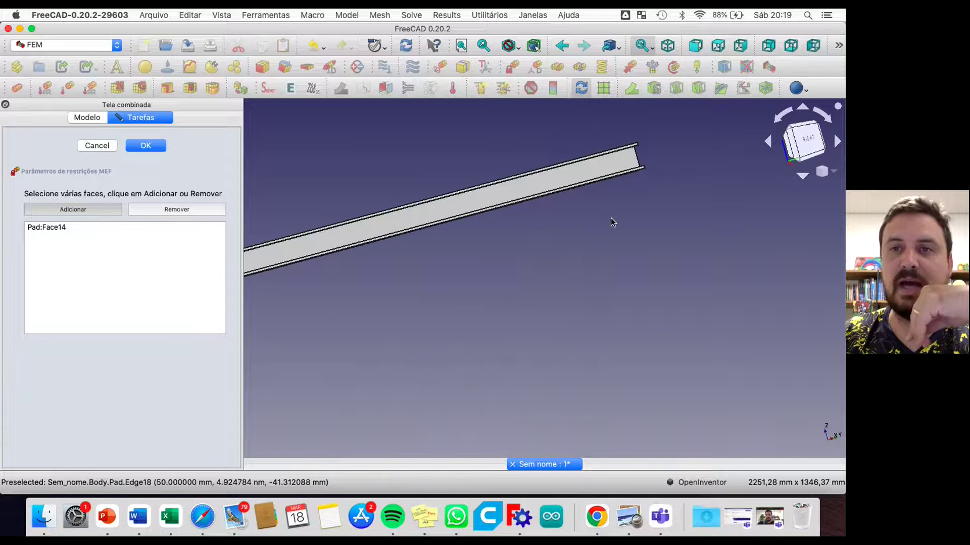
left_click_drag(646, 168, 669, 184)
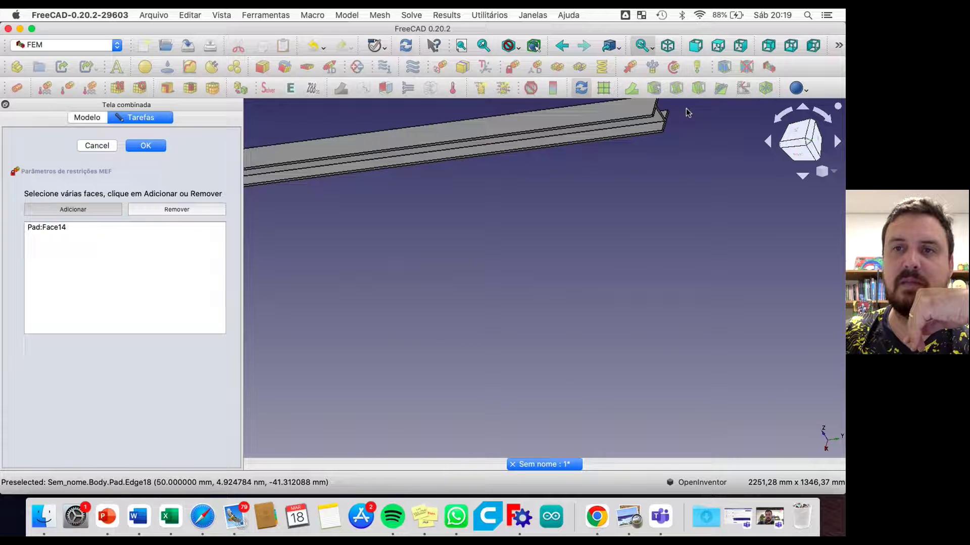
scroll(706, 143, "down", 1)
scroll(571, 202, "up", 5)
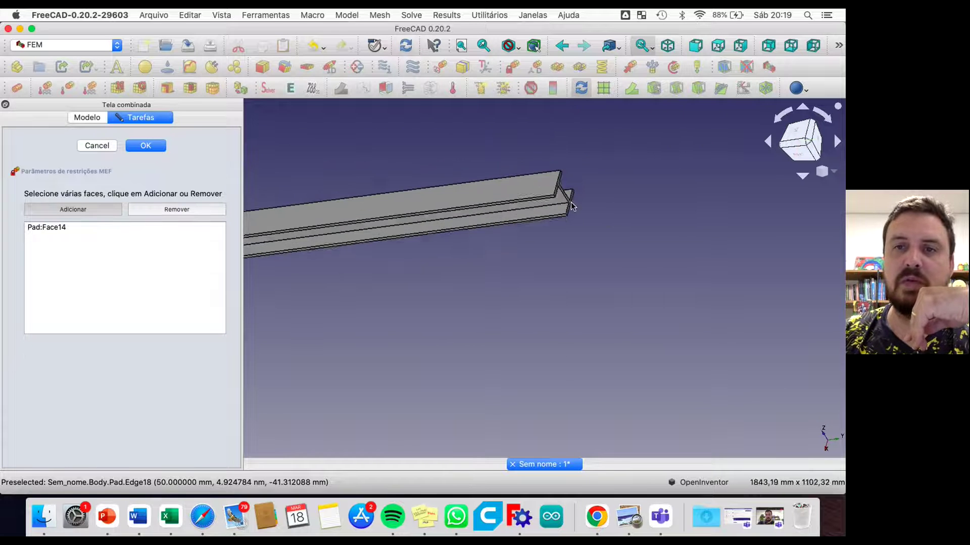
mouse_move(591, 170)
left_mouse_down()
mouse_move(595, 183)
mouse_move(598, 162)
left_mouse_up()
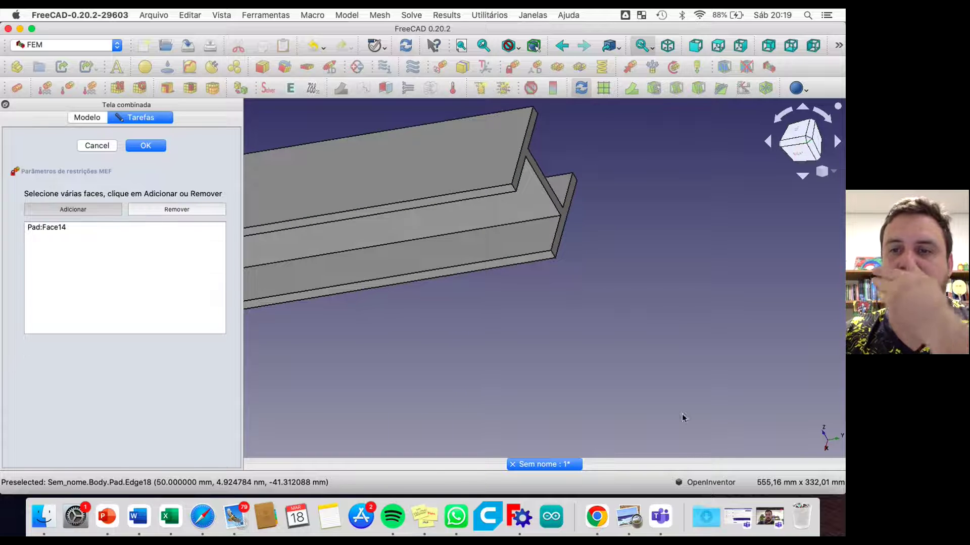
Restore the CAD navigation style and add the beam's opposite end face, Pad:Face13, to the fixed constraint.
left_click(710, 481)
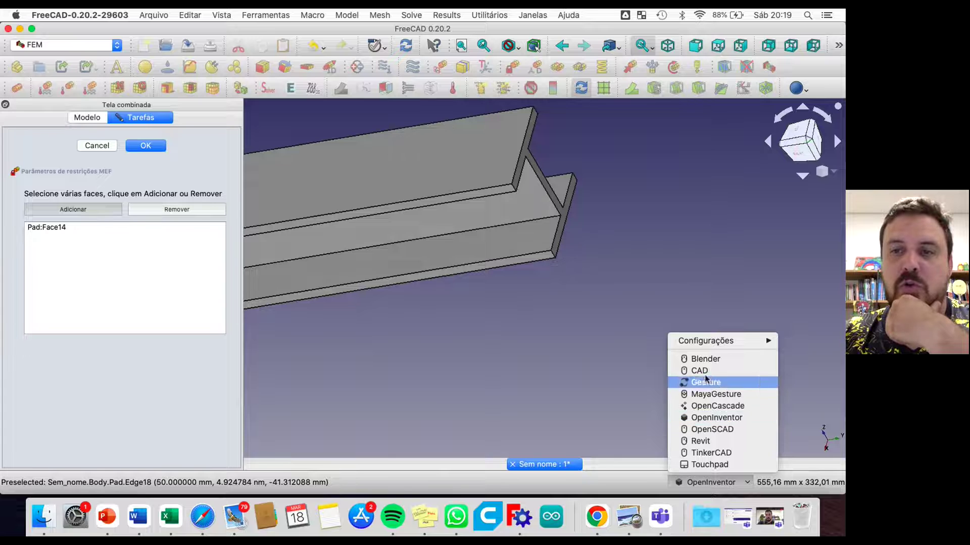
left_click(699, 371)
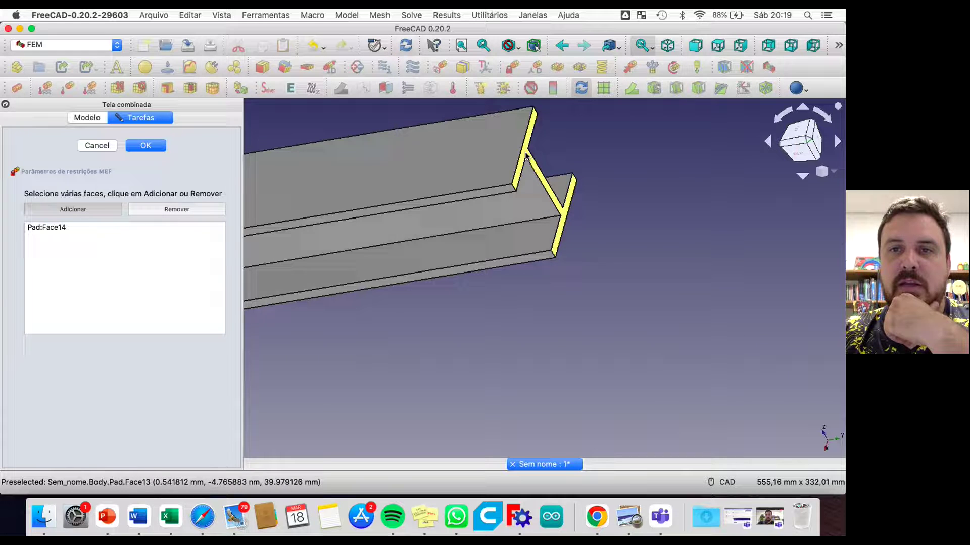
left_click(528, 154)
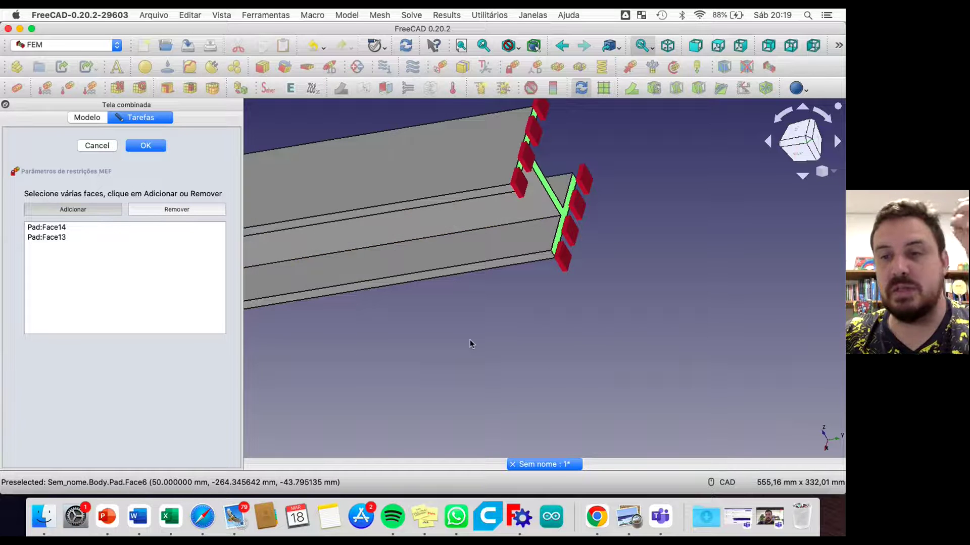
Examine the fixed supports at both beam ends in one overall view using OpenInventor navigation, and return to the CAD navigation style.
middle_click_drag(483, 341, 610, 335)
scroll(504, 318, "up", 4)
scroll(507, 320, "down", 10)
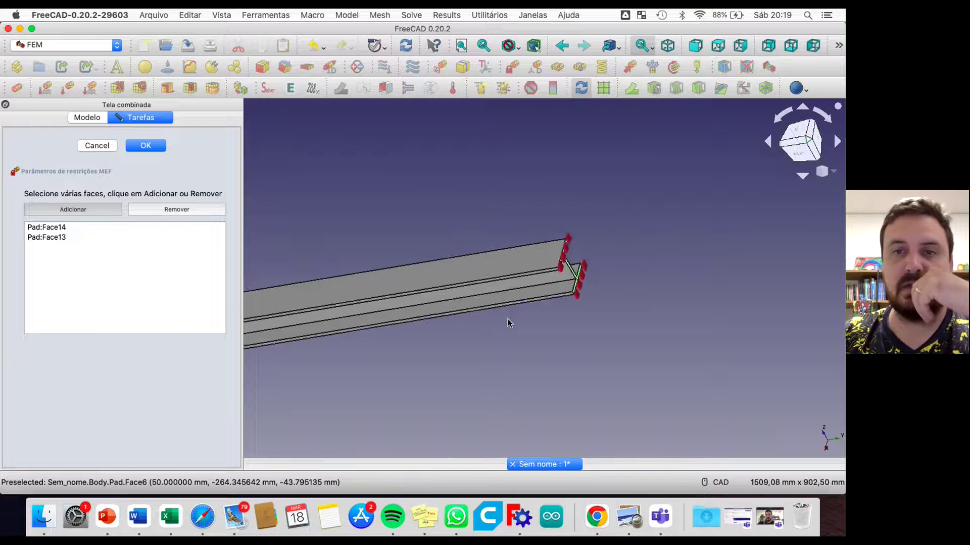
middle_click_drag(481, 337, 786, 275)
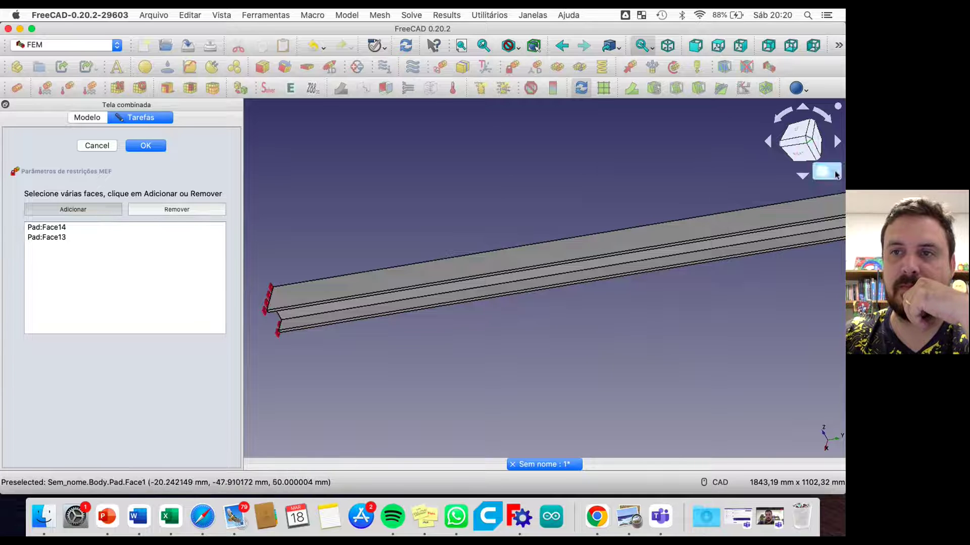
left_click(721, 483)
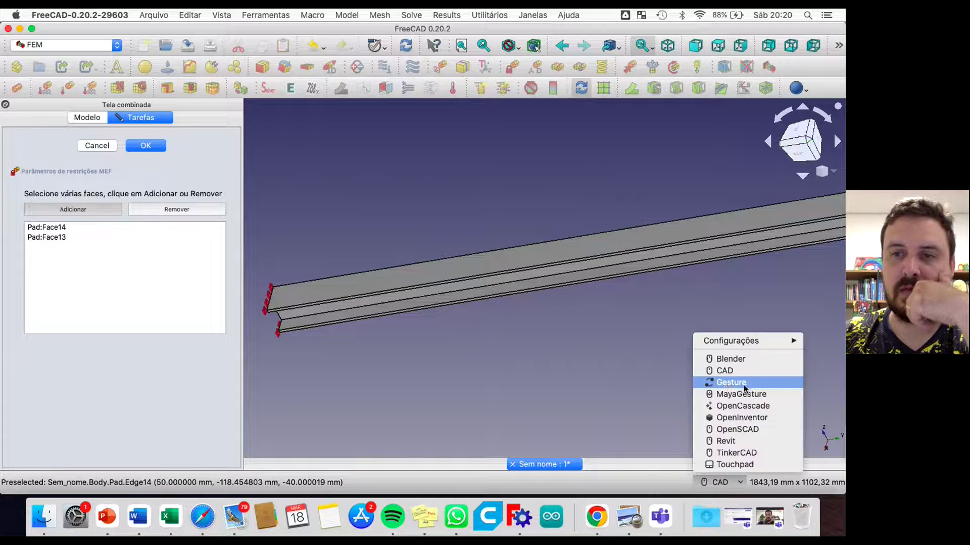
left_click(747, 418)
scroll(465, 339, "up", 5)
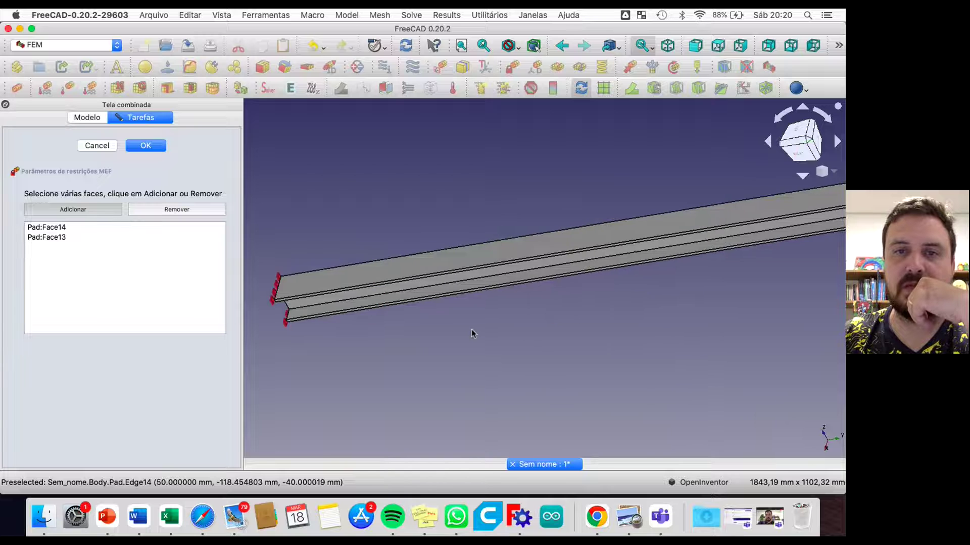
scroll(465, 333, "down", 5)
left_click_drag(437, 331, 533, 308)
scroll(533, 308, "down", 1)
middle_click_drag(548, 303, 679, 234)
scroll(487, 319, "down", 2)
scroll(487, 319, "up", 4)
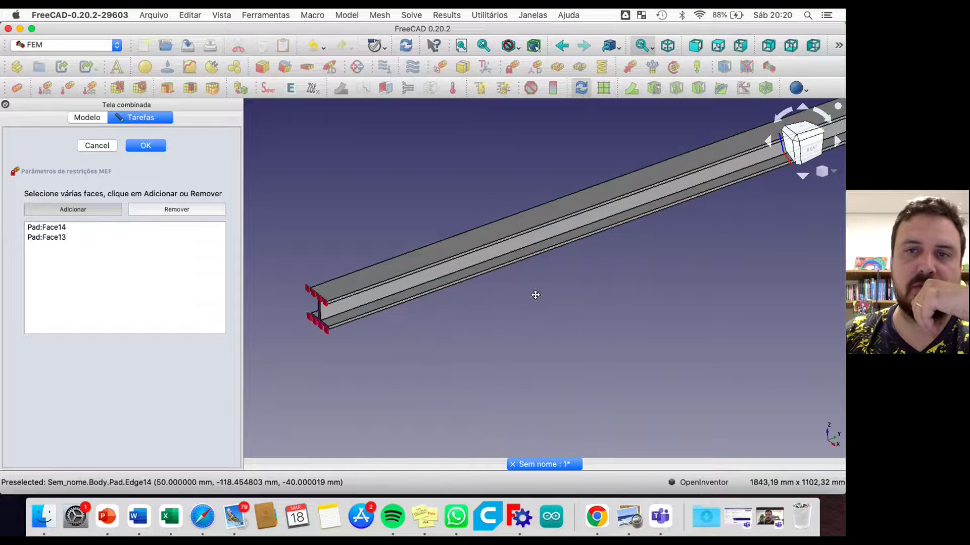
middle_click_drag(535, 293, 486, 346)
scroll(480, 345, "down", 2)
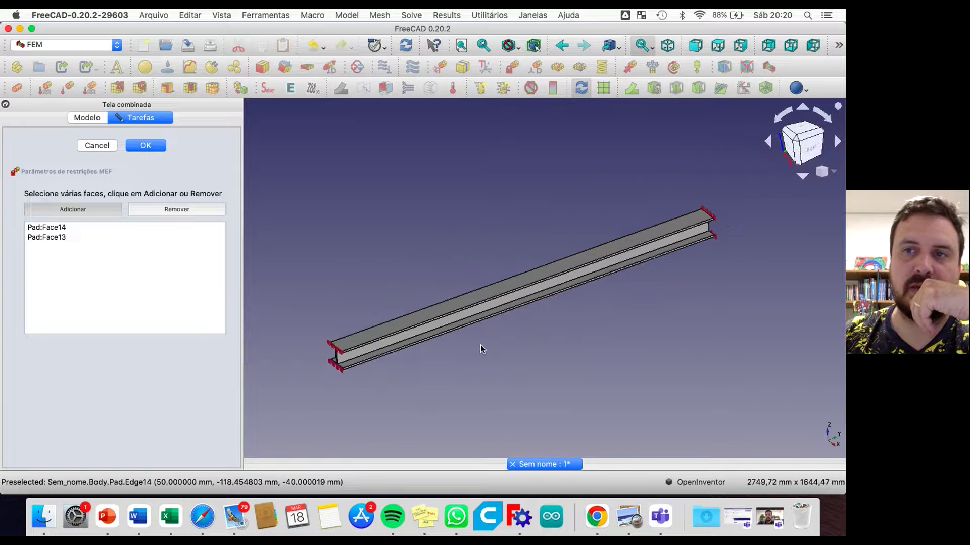
scroll(480, 344, "up", 1)
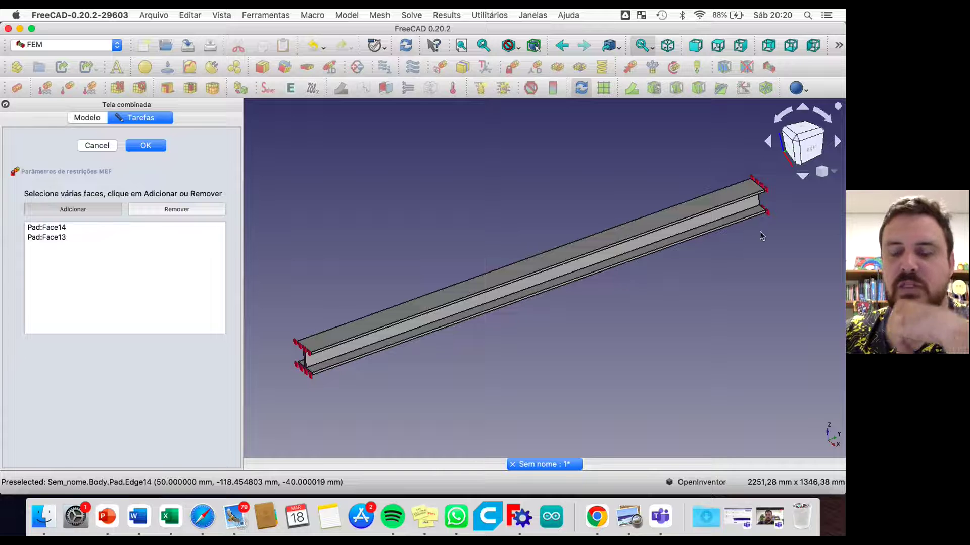
left_click(710, 487)
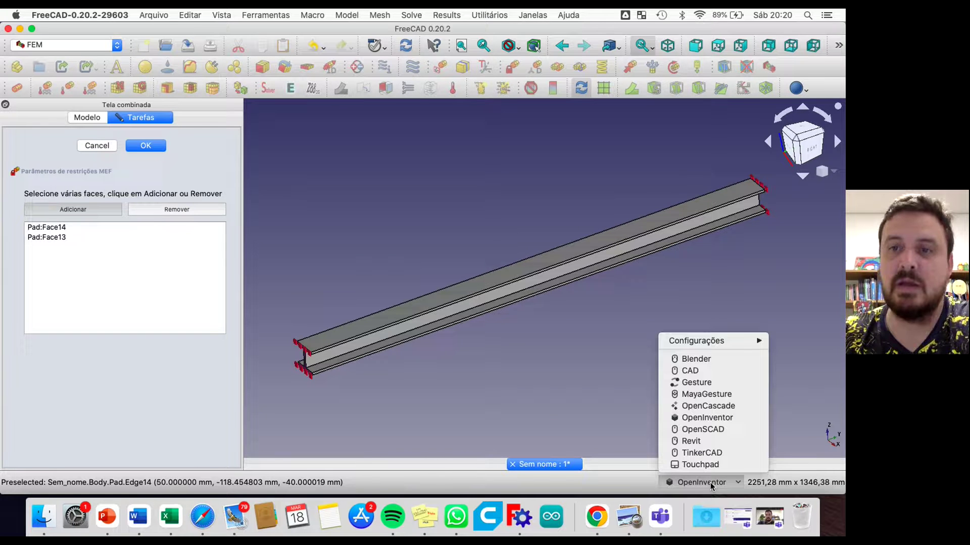
left_click(697, 373)
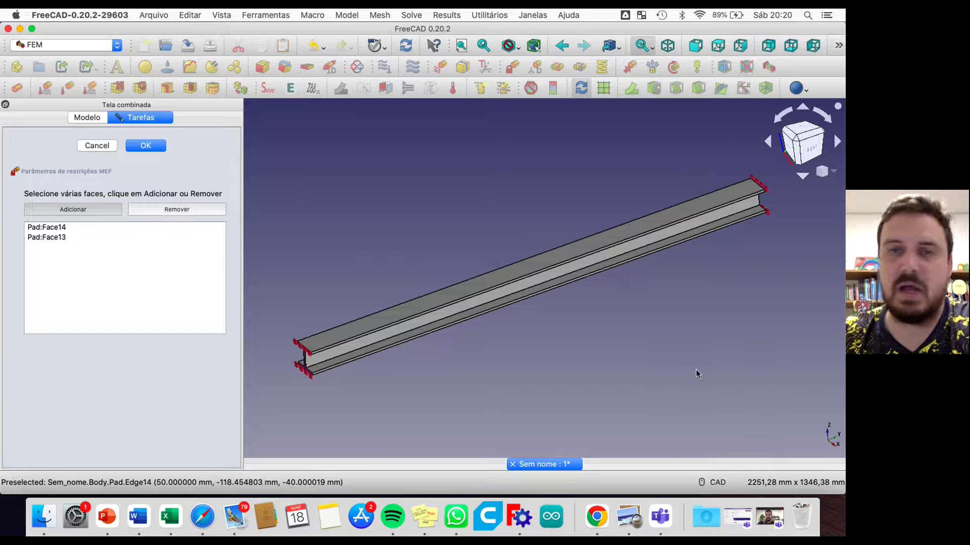
Confirm the fixed constraint on both beam end faces and check its entry in the analysis.
left_click(146, 147)
left_click(81, 225)
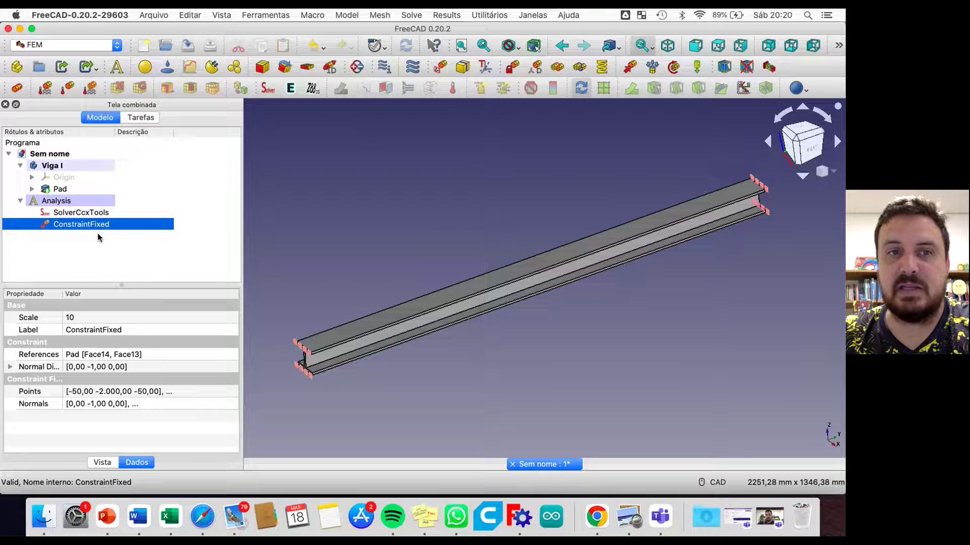
left_click(85, 213)
left_click(85, 225)
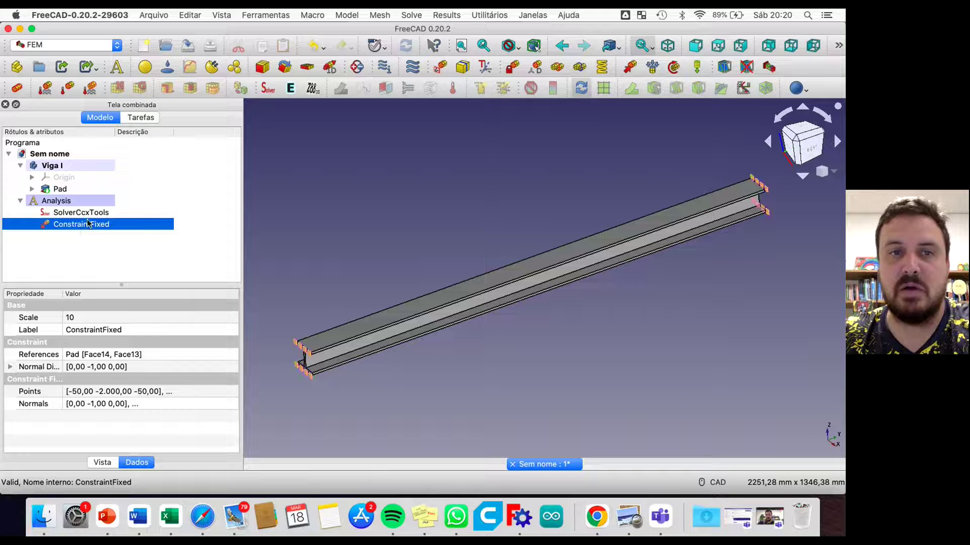
left_click(85, 213)
left_click(87, 224)
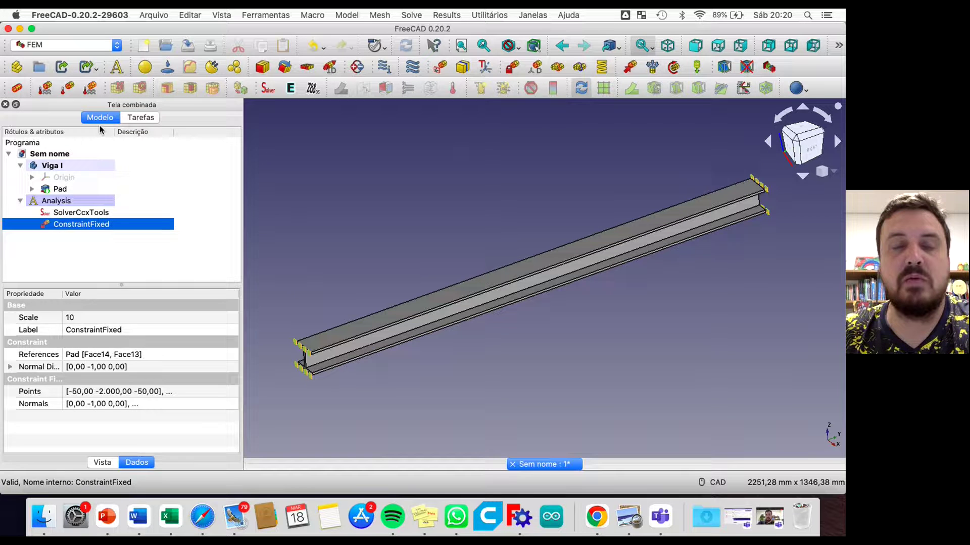
Create a solid material for the analysis and assign it the Steel-1C22 material card.
left_click(144, 67)
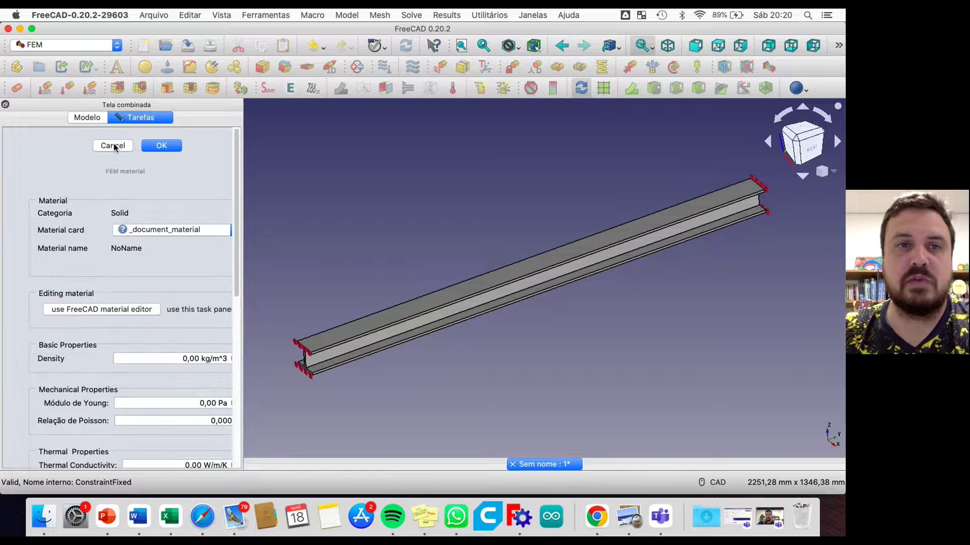
left_click(114, 146)
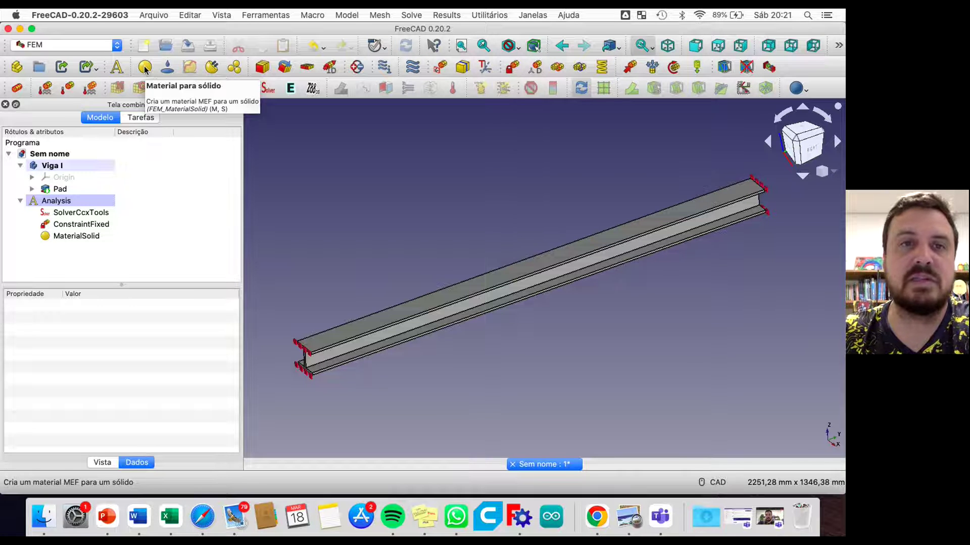
left_click(145, 68)
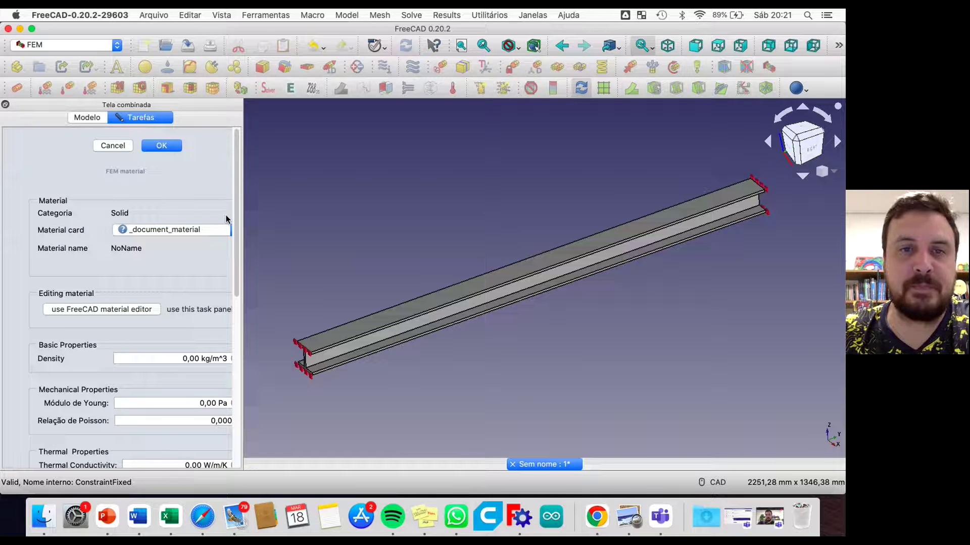
left_click(205, 231)
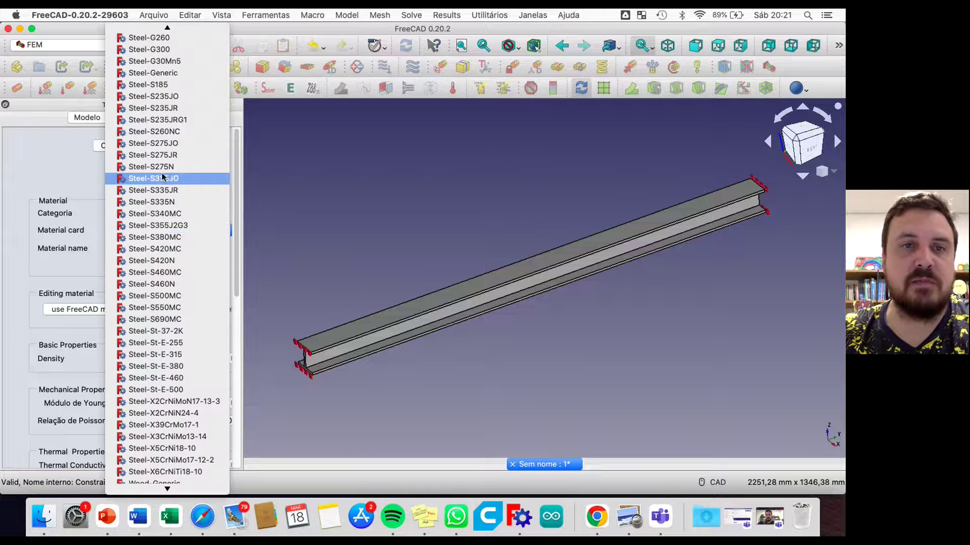
scroll(187, 180, "up", 10)
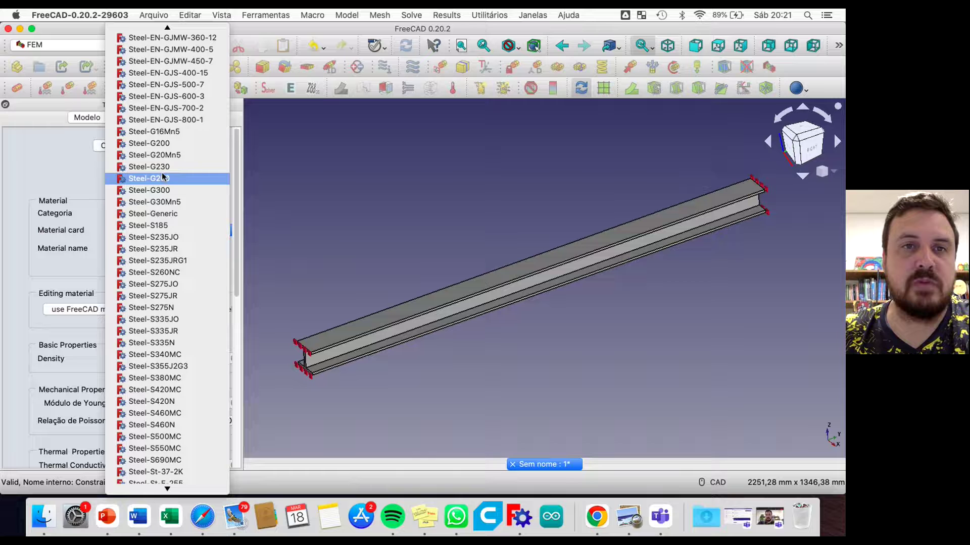
left_click(74, 224)
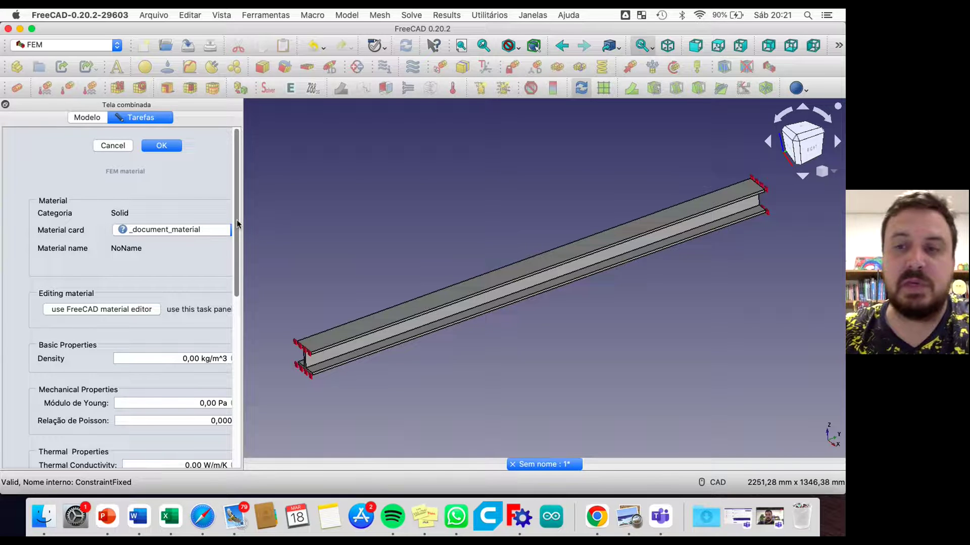
left_click(200, 233)
scroll(195, 188, "up", 10)
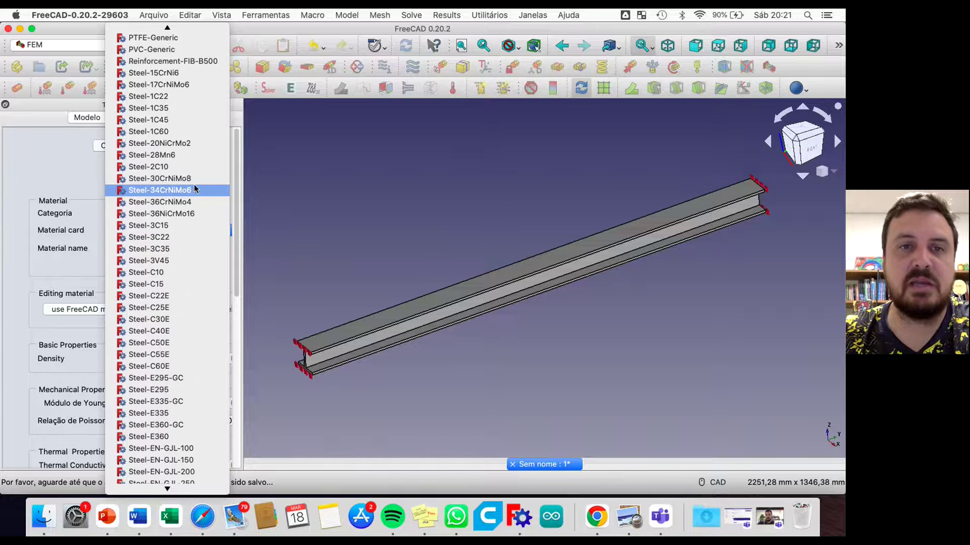
scroll(195, 188, "up", 5)
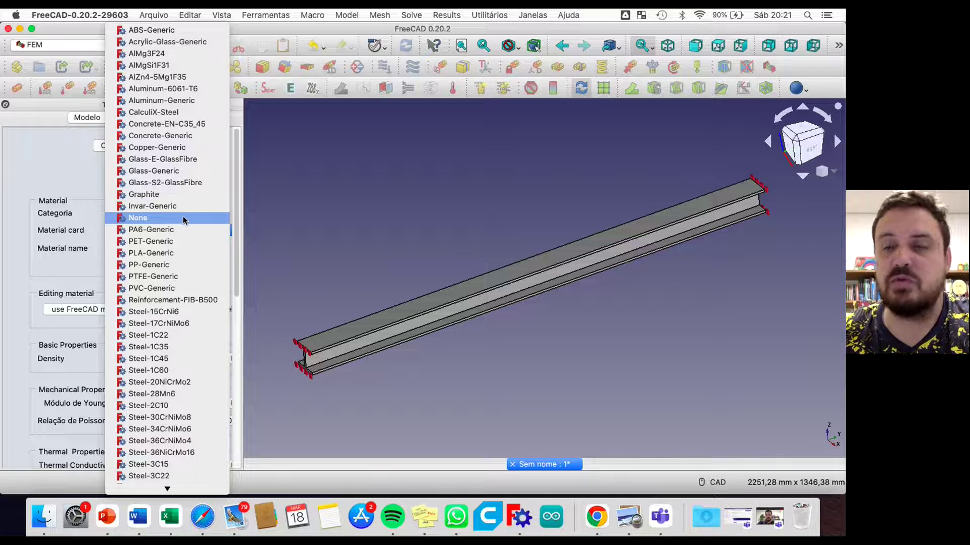
left_click(166, 336)
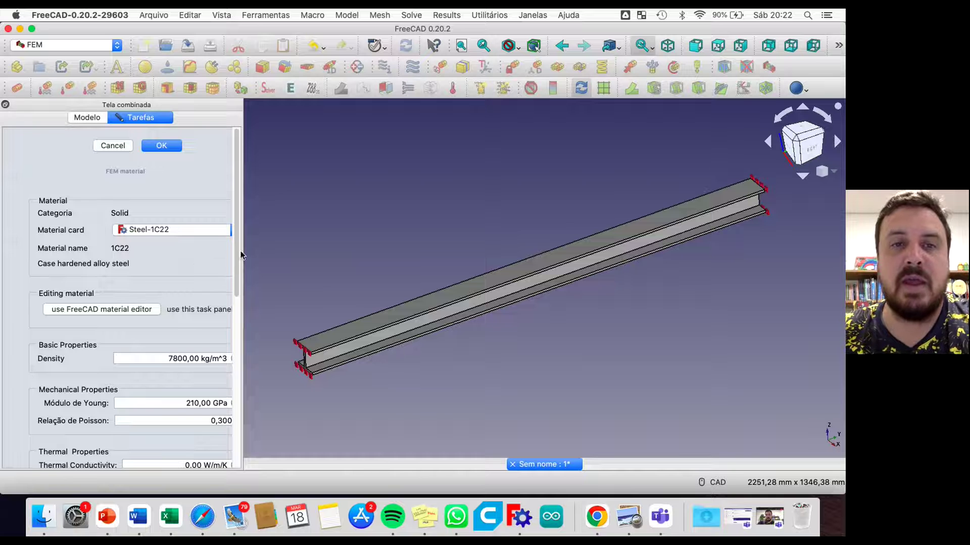
Examine the mechanical properties of Steel-1C22 in the material editor, including its yield strength, and close the editor without changes.
scroll(237, 288, "down", 3)
scroll(202, 263, "up", 2)
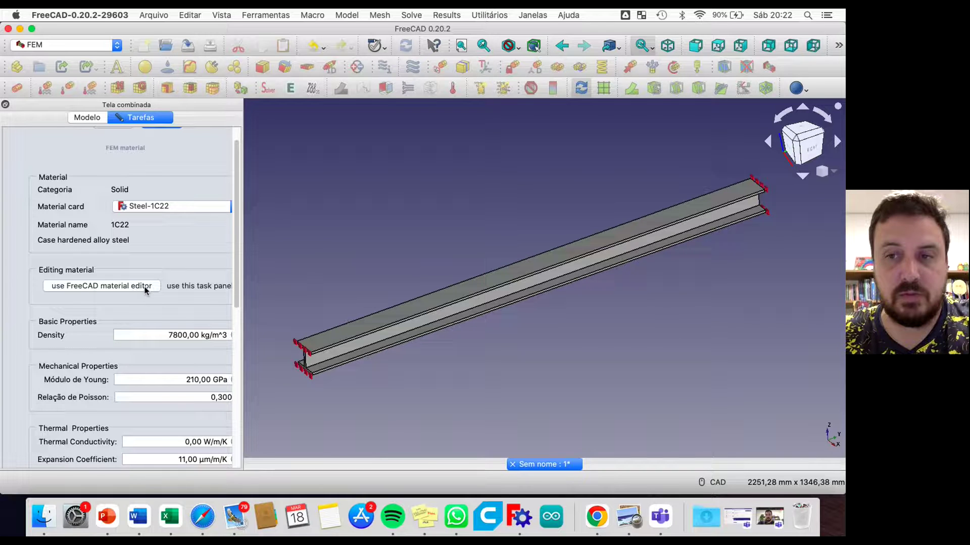
left_click(81, 286)
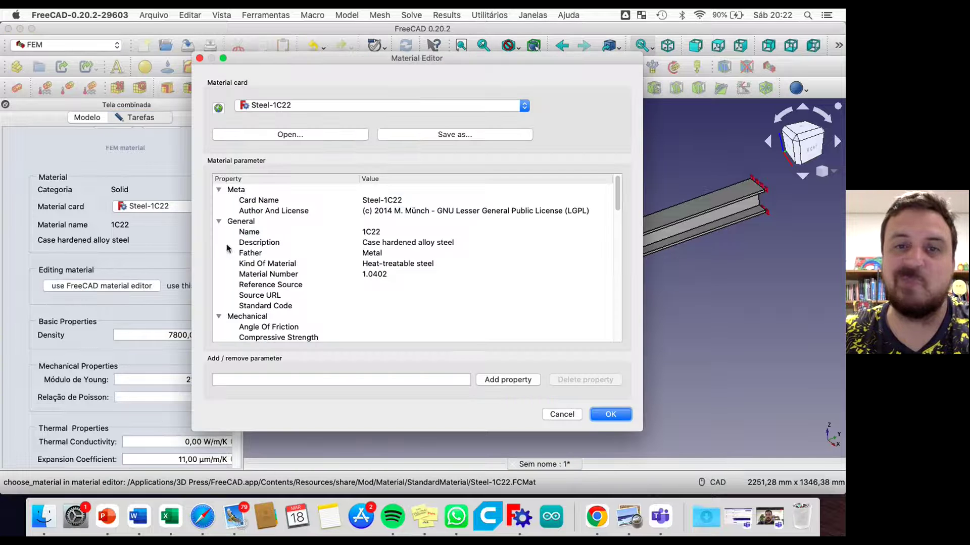
left_click_drag(618, 202, 617, 238)
left_click(604, 218)
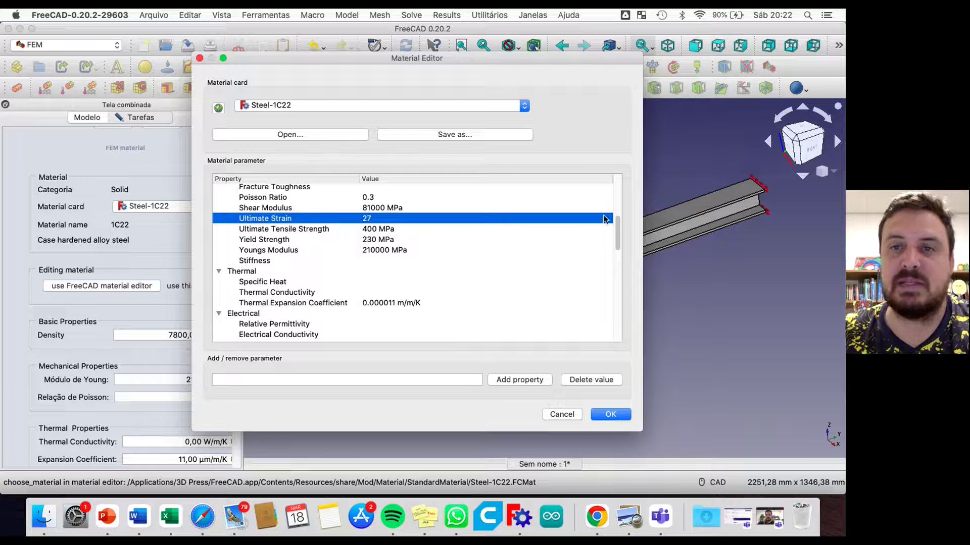
scroll(605, 220, "up", 2)
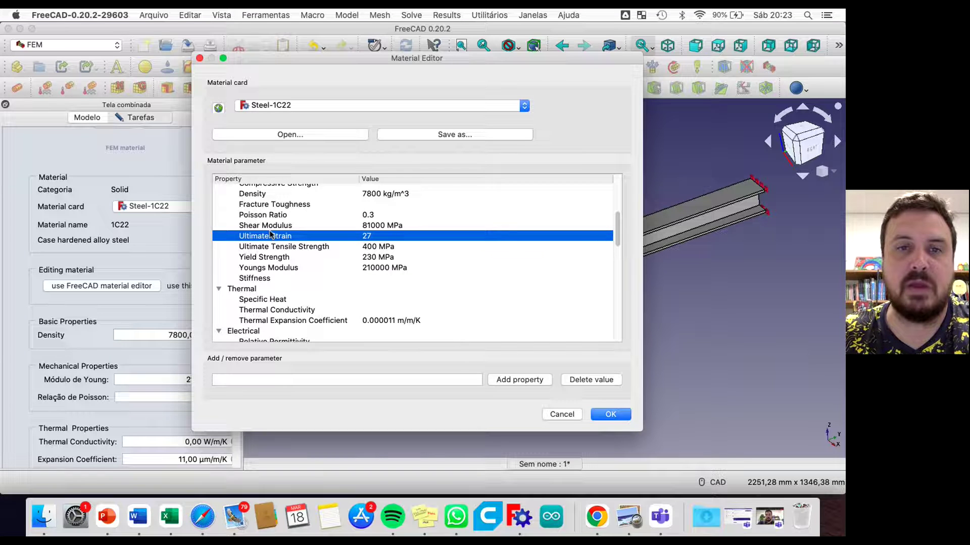
left_click(262, 259)
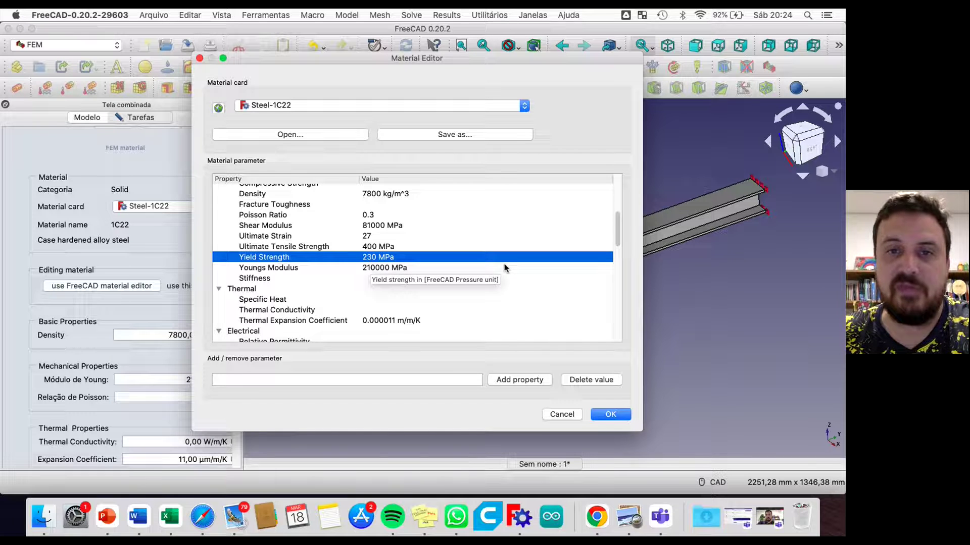
left_click(562, 414)
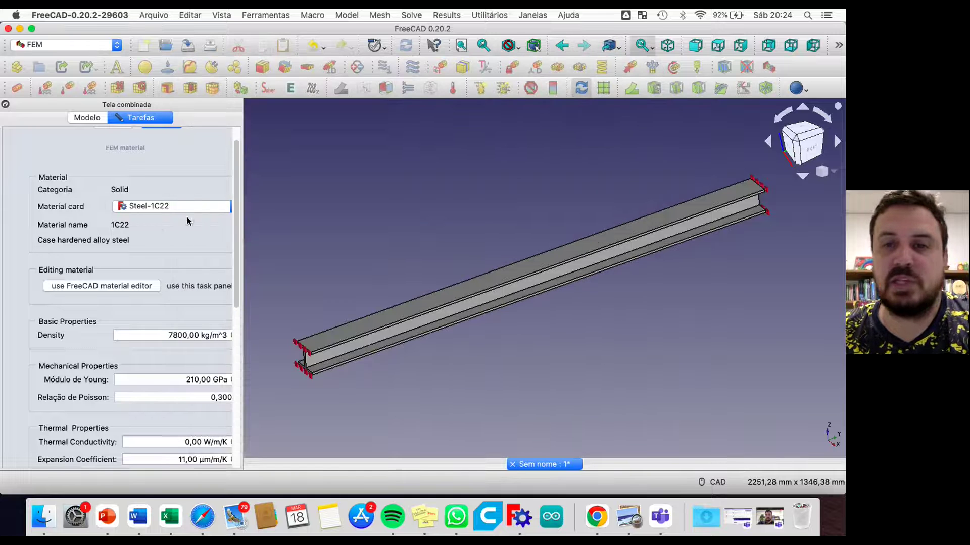
Review the Steel-1C22 density, mechanical and thermal properties in the material settings and accept the material.
left_click_drag(244, 208, 264, 208)
scroll(184, 271, "down", 5)
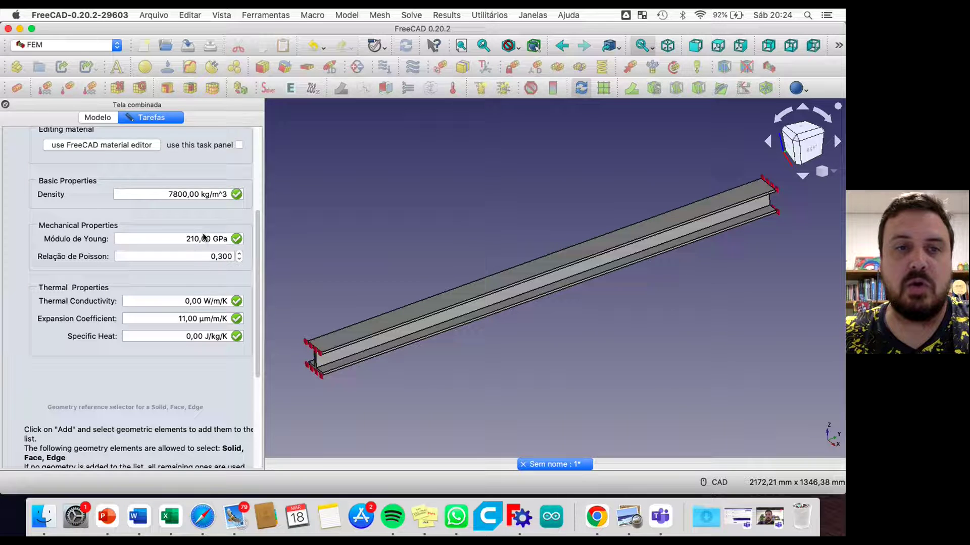
scroll(255, 301, "up", 5)
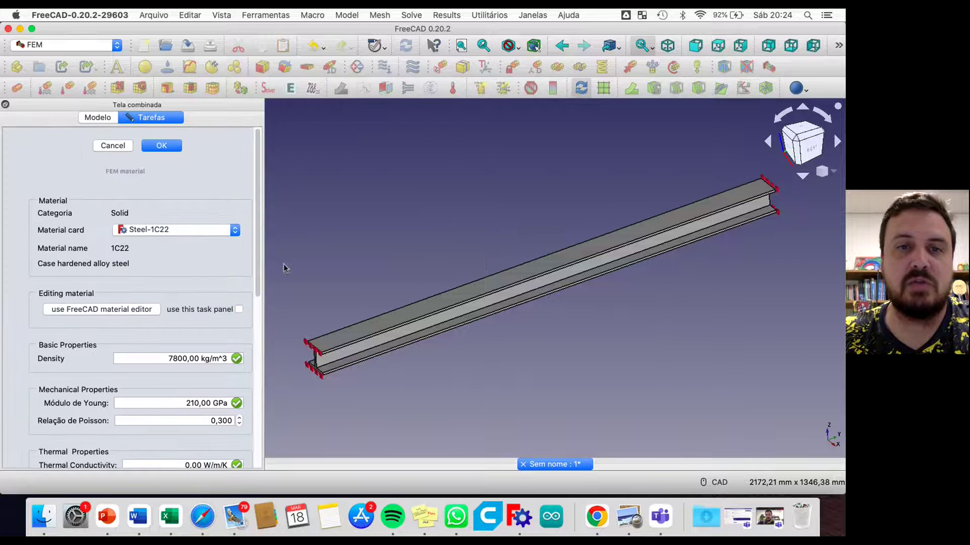
left_click(162, 146)
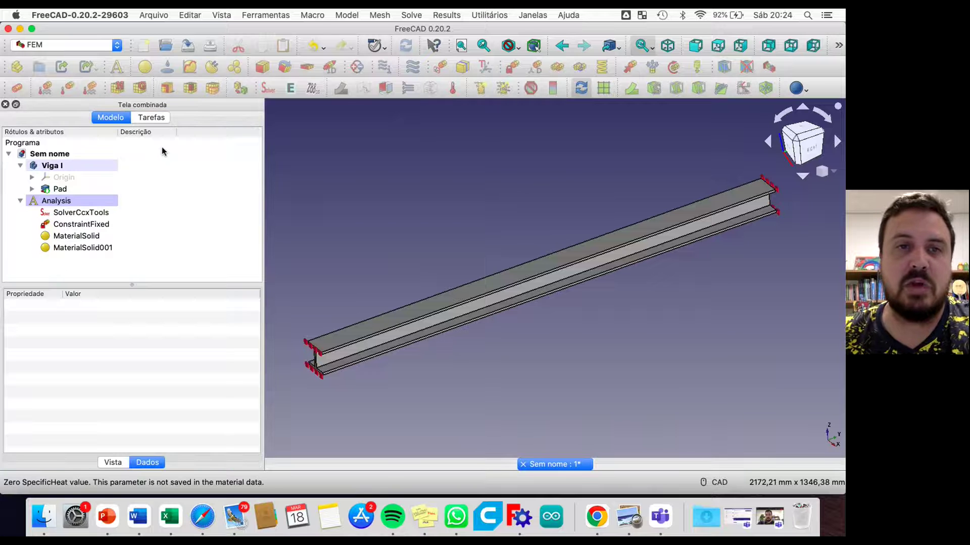
Compare the assigned material cards of MaterialSolid and MaterialSolid001, closing their settings without changes.
left_click(99, 248)
left_click(84, 235)
left_click(98, 248)
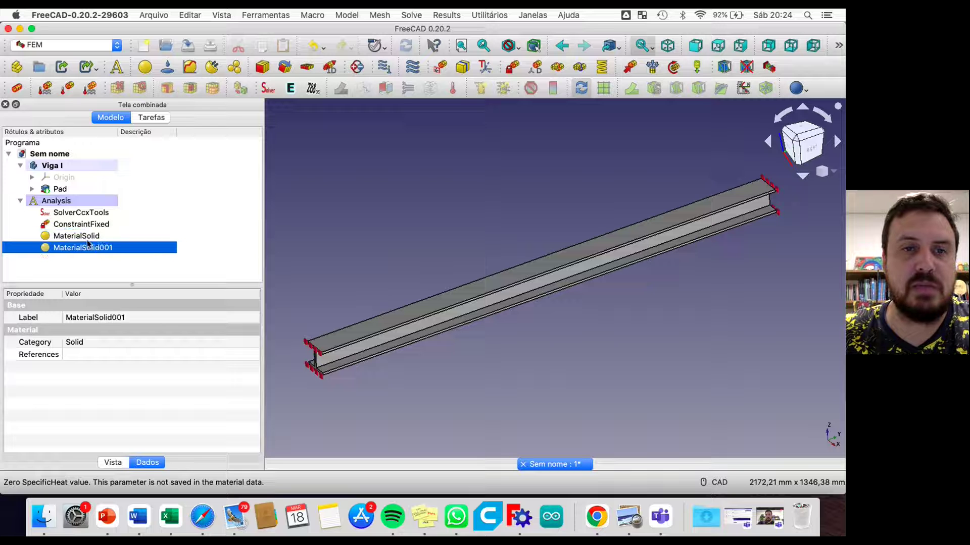
left_click(87, 240)
double_click(88, 239)
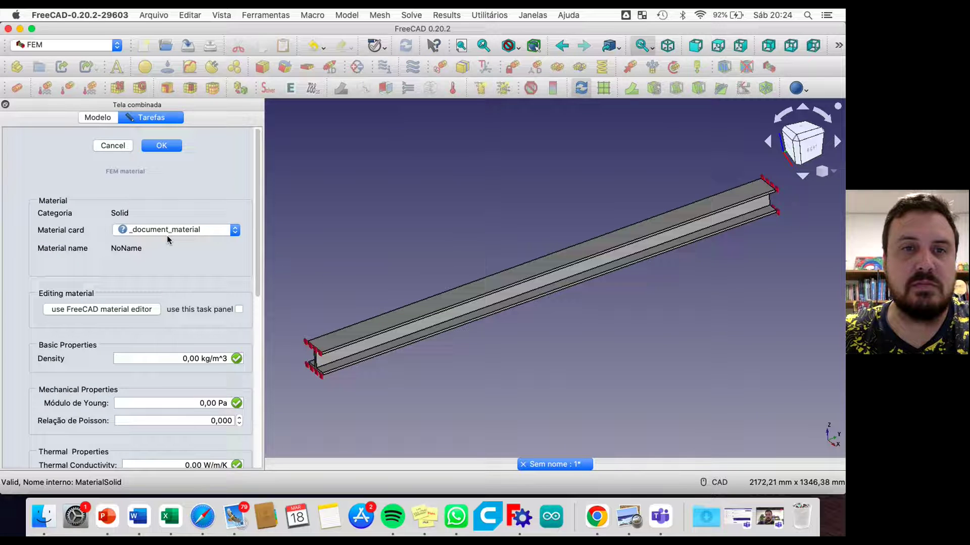
left_click(117, 150)
double_click(93, 248)
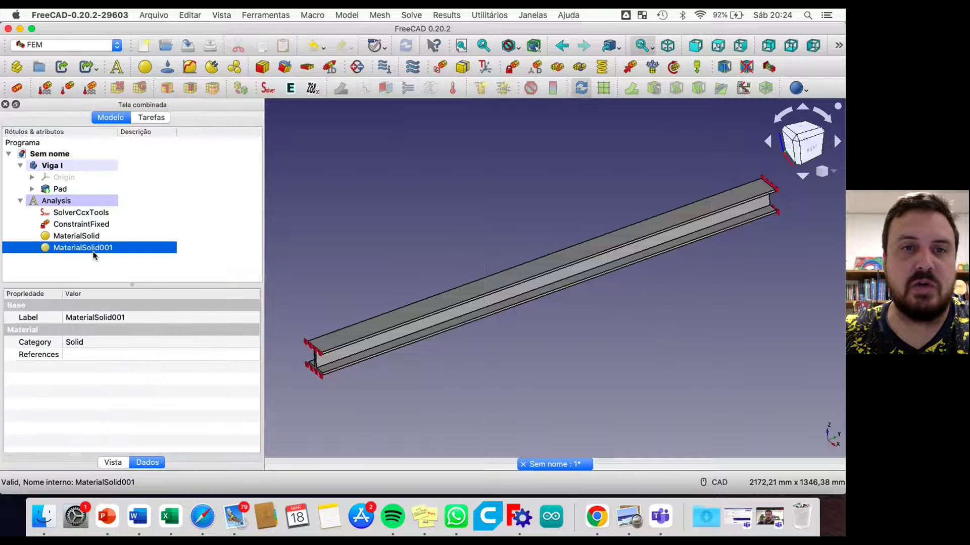
left_click(113, 146)
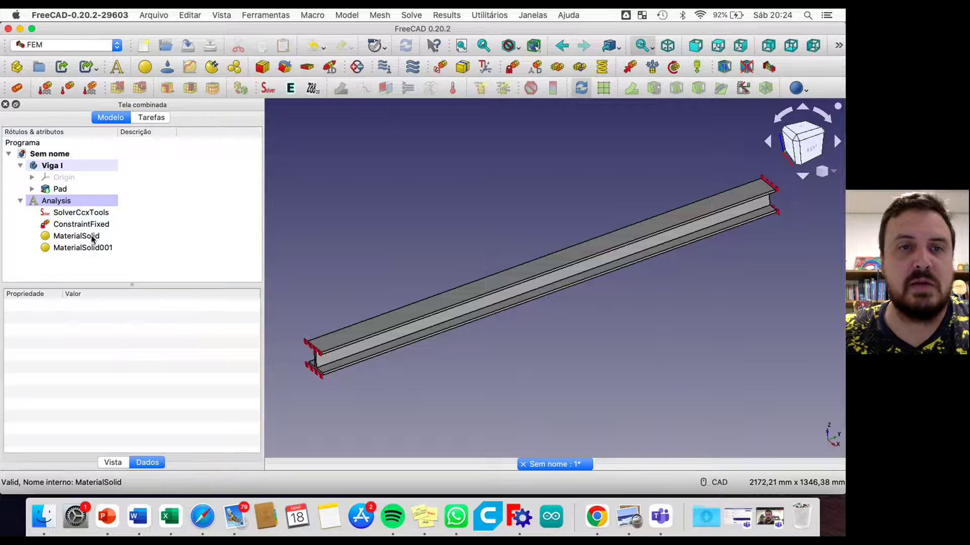
Delete the unassigned MaterialSolid from the analysis, keeping MaterialSolid001.
left_click(91, 236)
right_click(91, 236)
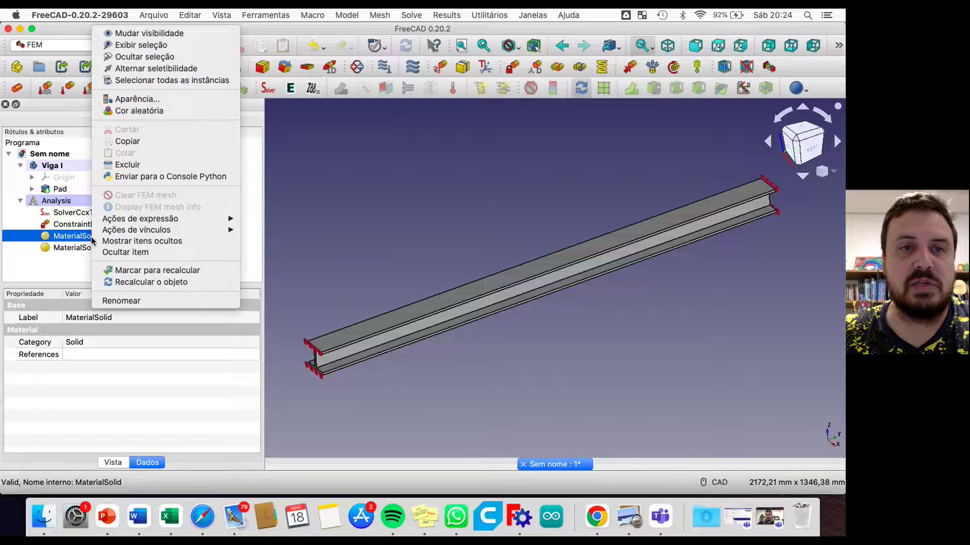
left_click(127, 164)
left_click(107, 237)
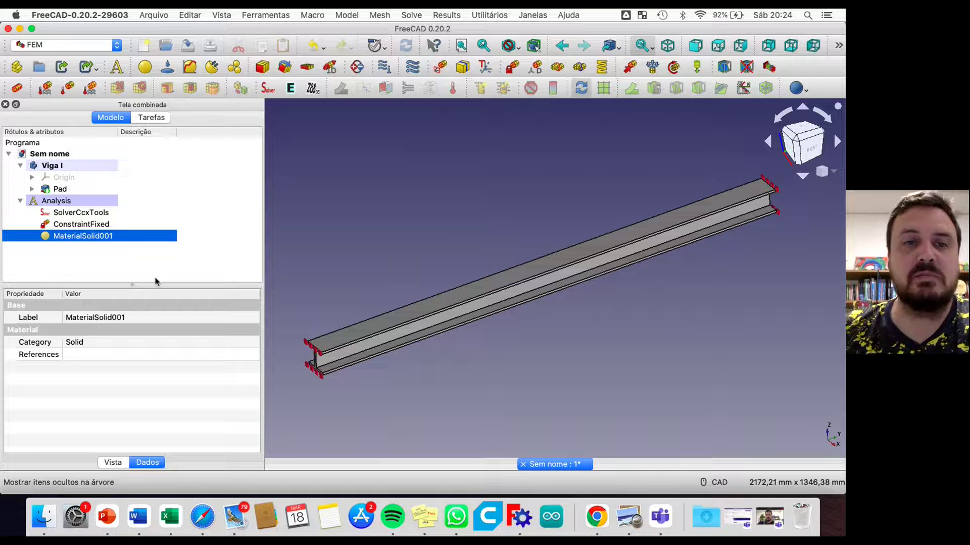
left_click(191, 243)
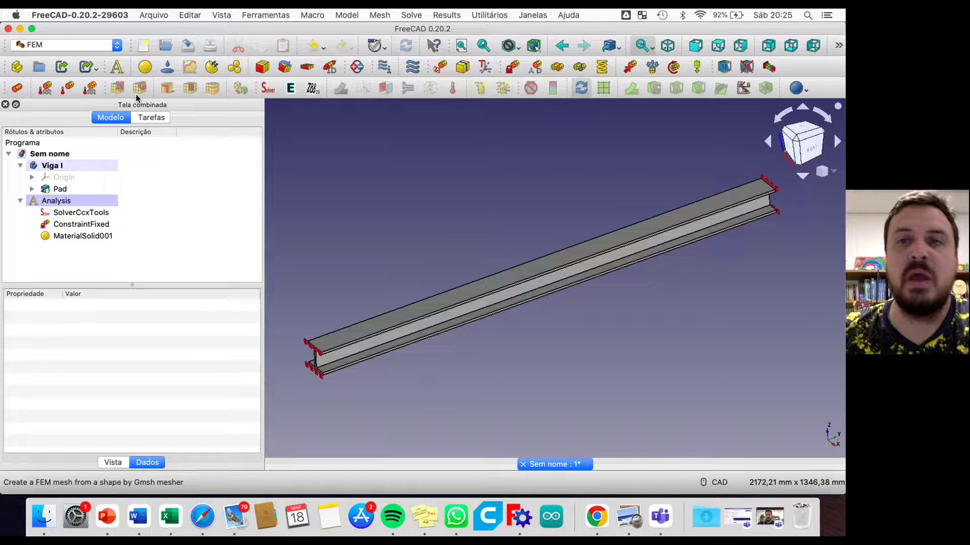
Start a force constraint on the beam's upper flange face, Pad:Face1, and invert its direction to point downward.
left_click(630, 67)
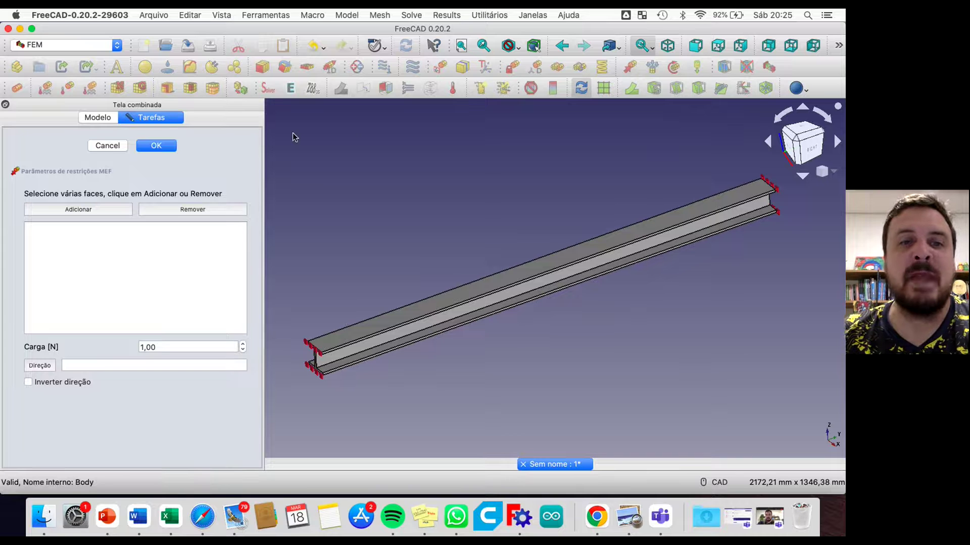
left_click(87, 212)
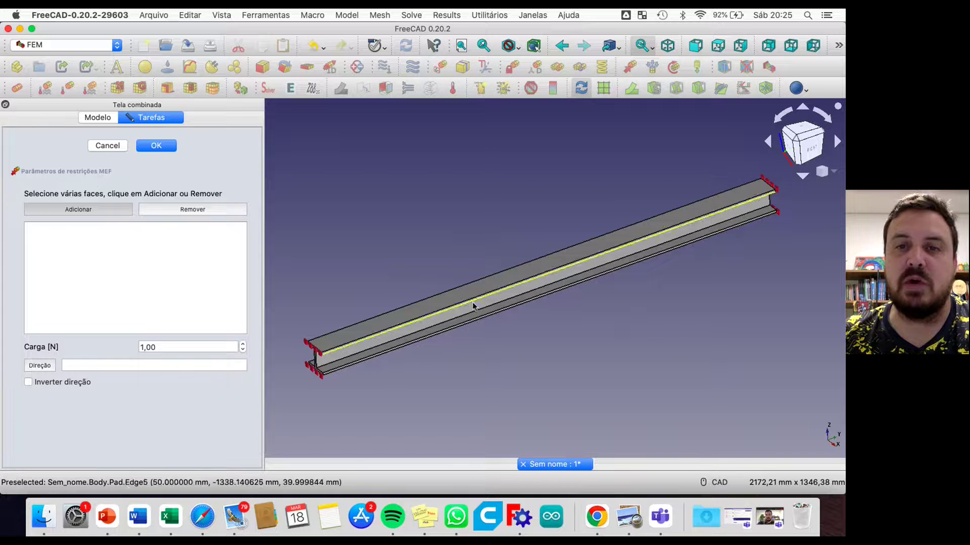
scroll(486, 289, "down", 5)
scroll(484, 292, "up", 6)
scroll(483, 292, "up", 4)
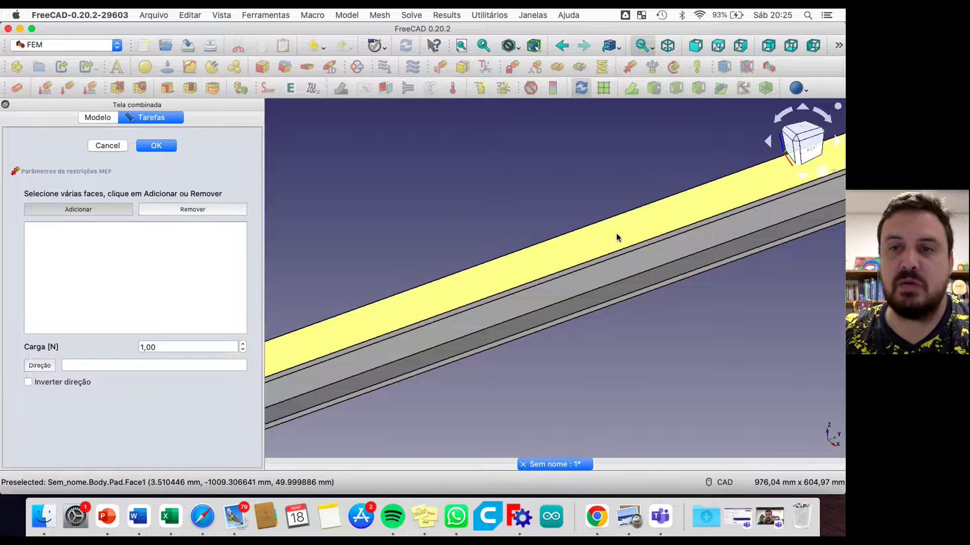
scroll(617, 244, "down", 5)
scroll(623, 241, "up", 3)
scroll(623, 241, "down", 2)
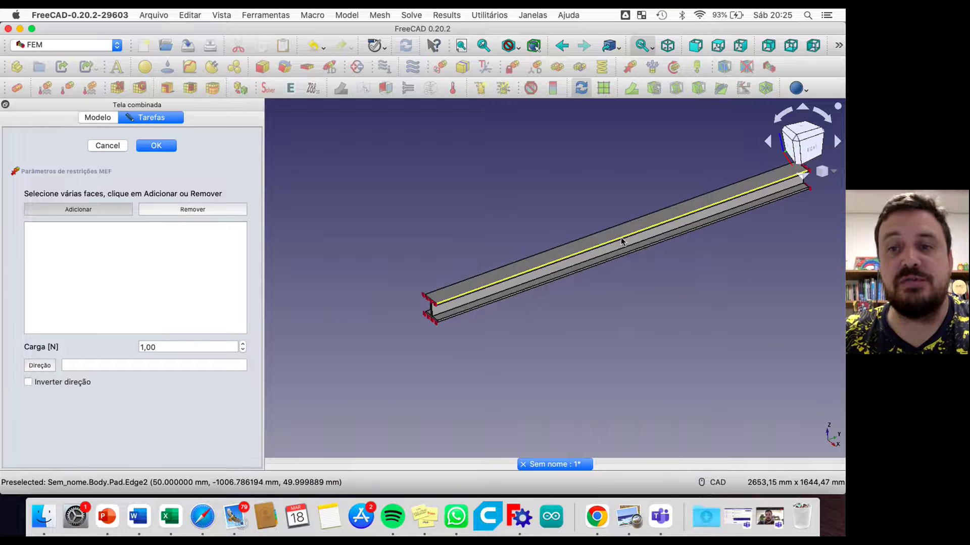
middle_click_drag(736, 241, 661, 259)
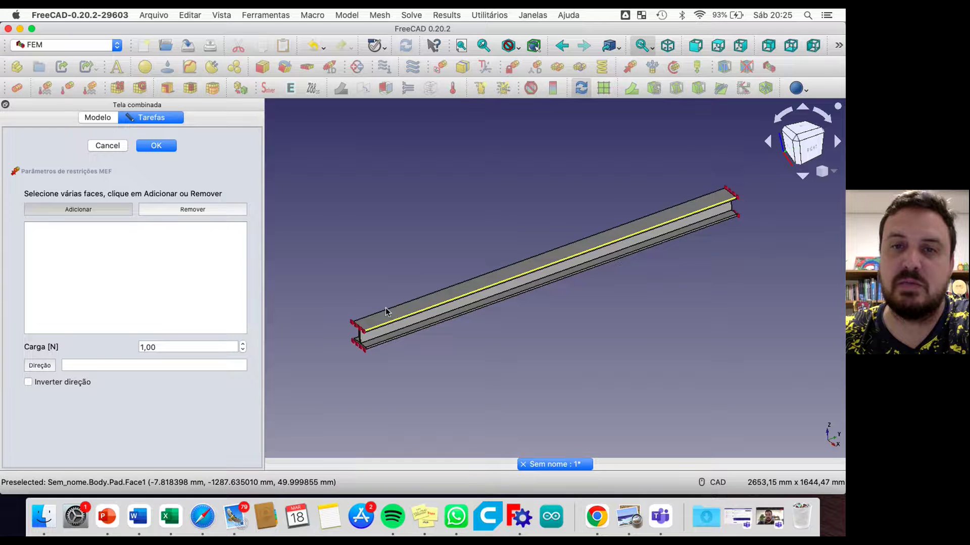
left_click(564, 255)
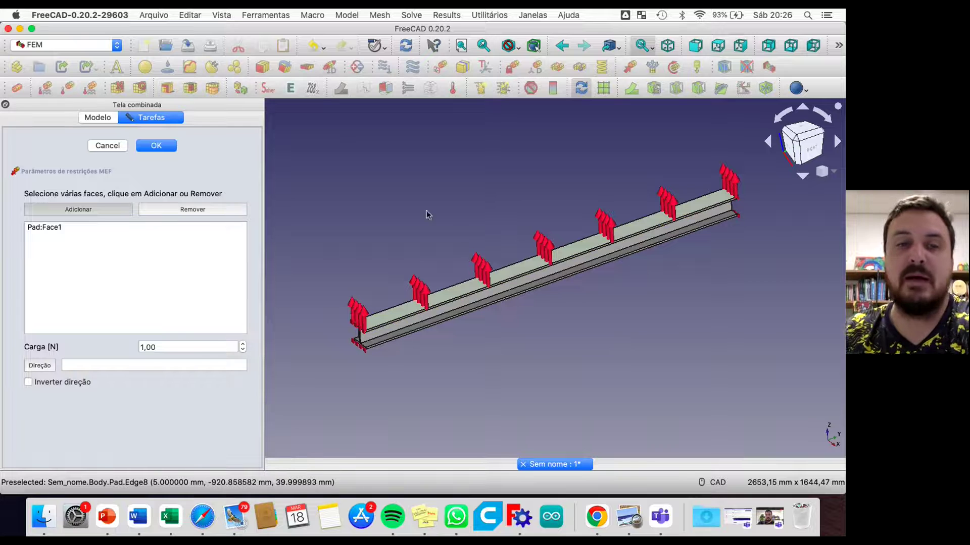
left_click(28, 382)
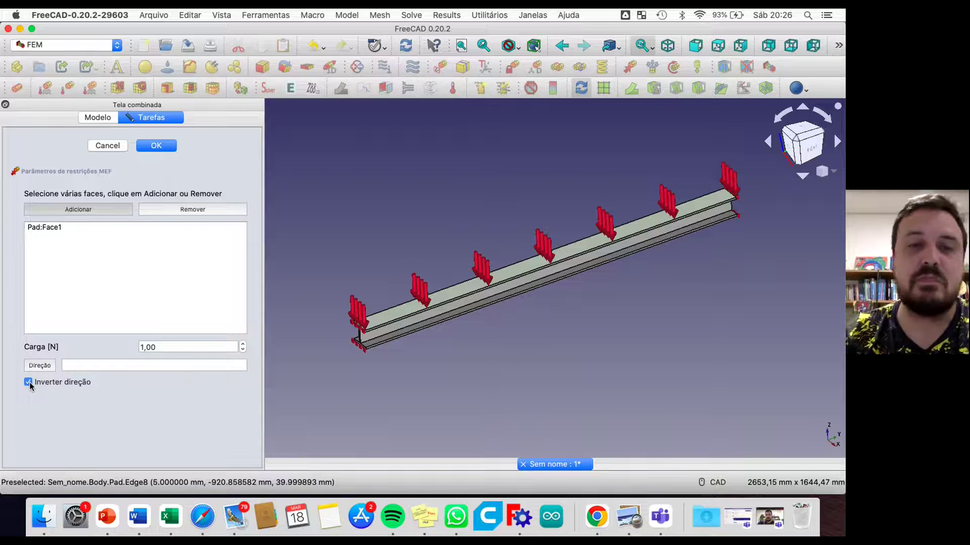
Set the force constraint's load to 10000 N and accept the constraint.
left_click(147, 348)
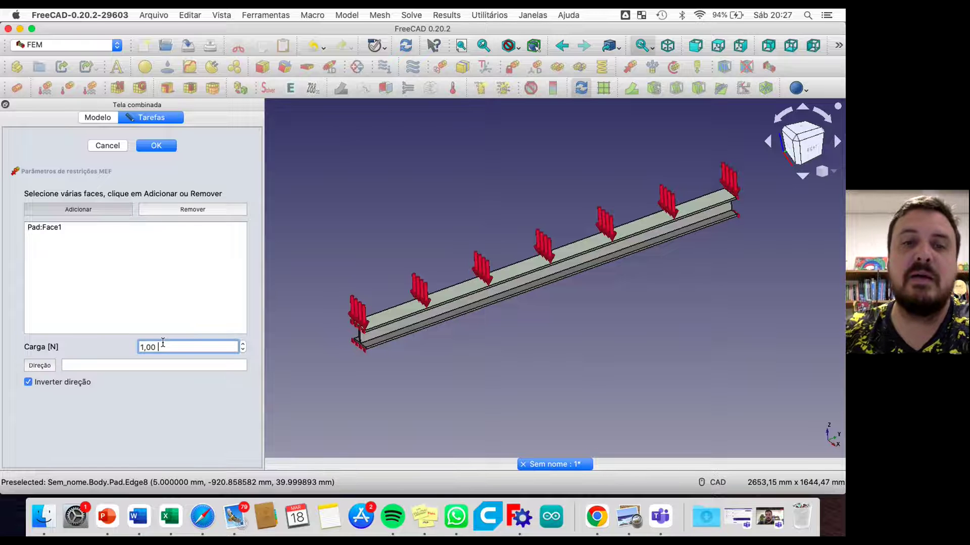
key("BackSpace")
key("BackSpace")
key("BackSpace")
key("BackSpace")
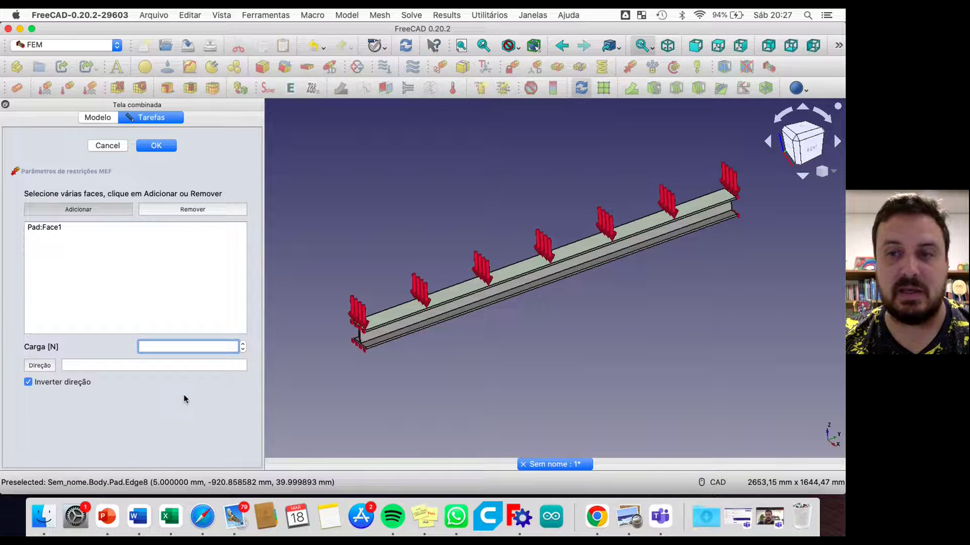
type("10")
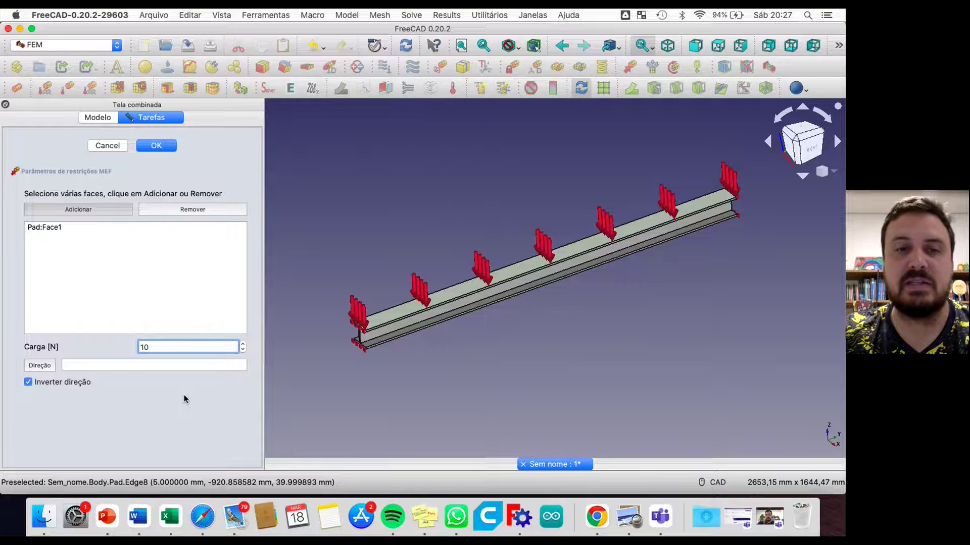
type("000")
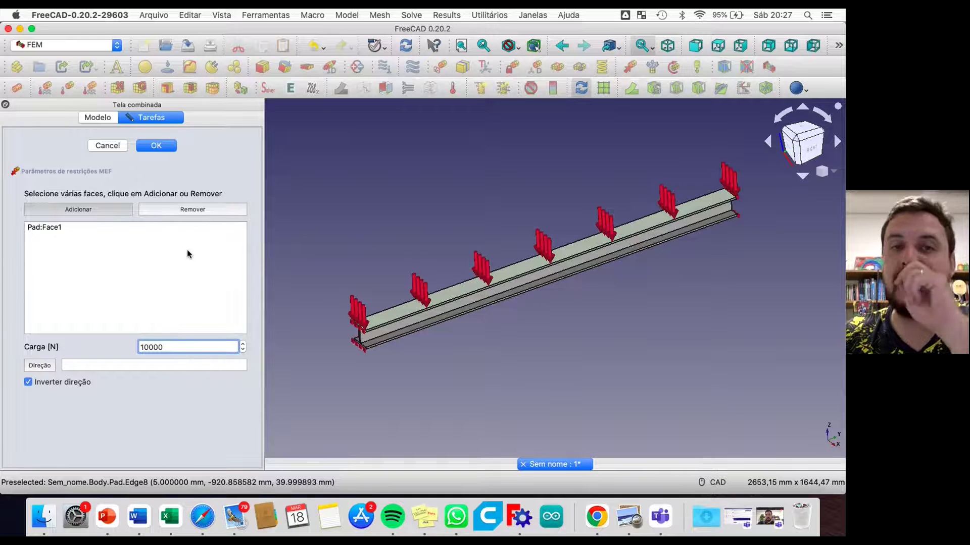
left_click(162, 149)
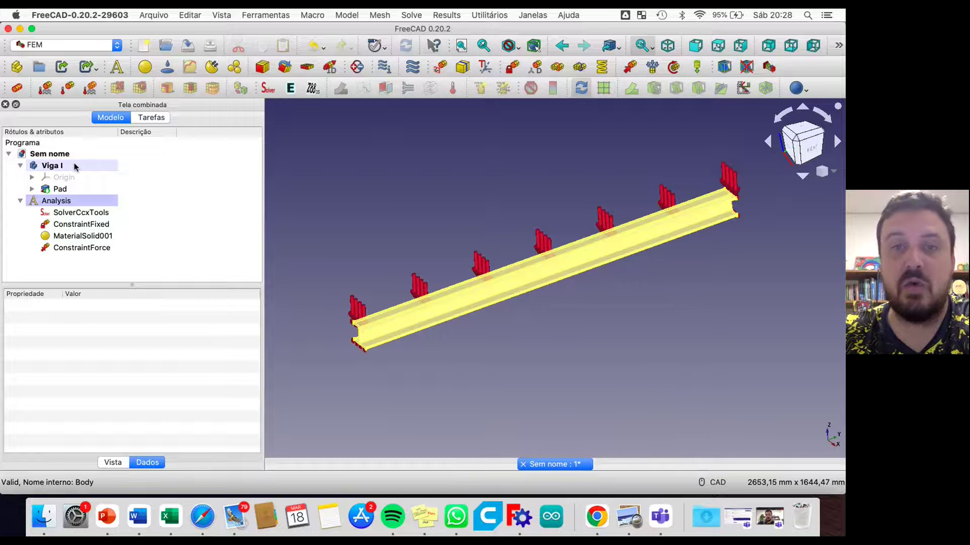
Generate a Netgen FEM mesh from Viga I with maximum size 1000, second order, moderate fineness and optimization.
left_click(51, 167)
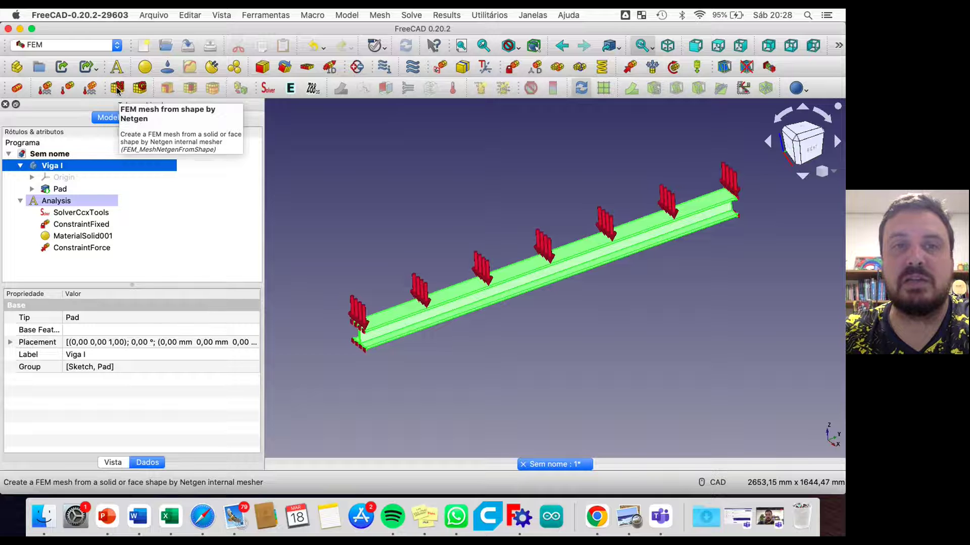
left_click(118, 92)
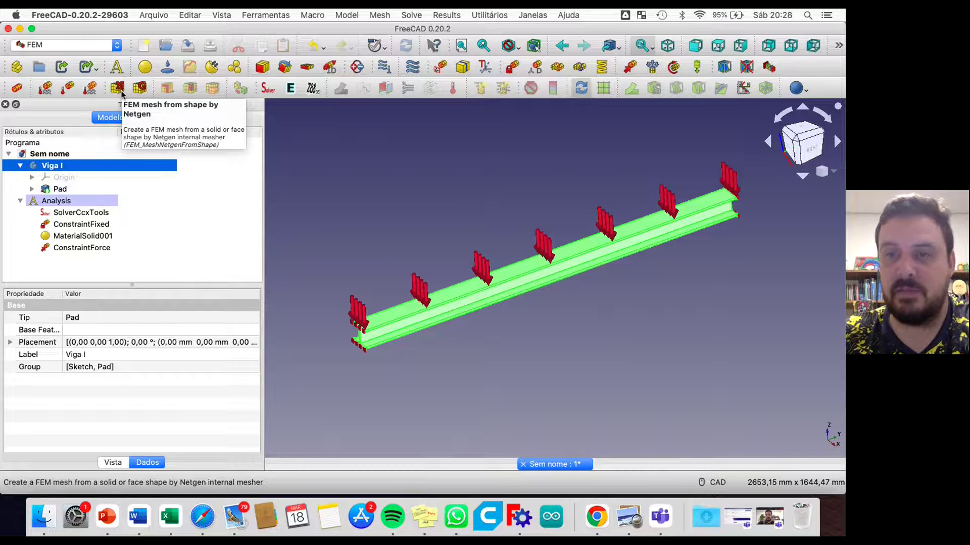
left_click(120, 91)
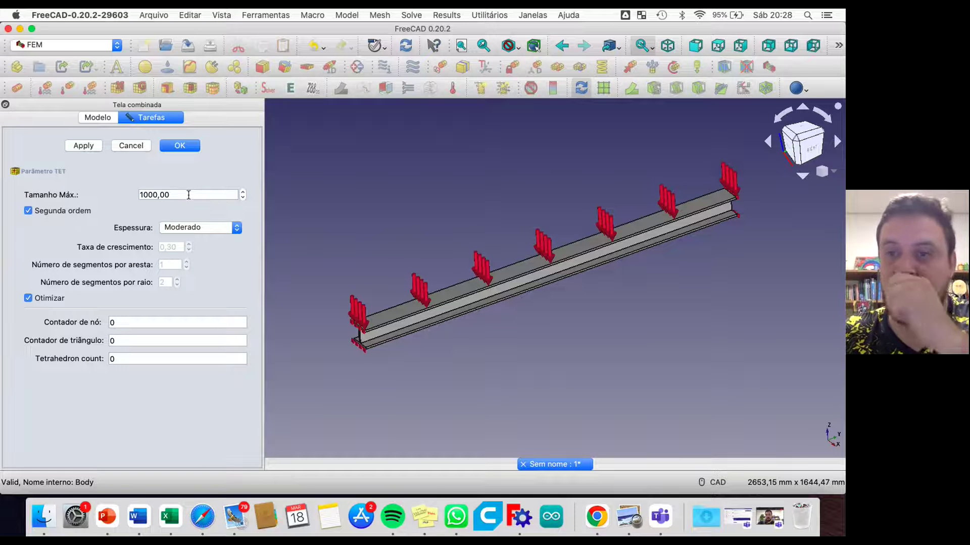
left_click_drag(188, 195, 137, 195)
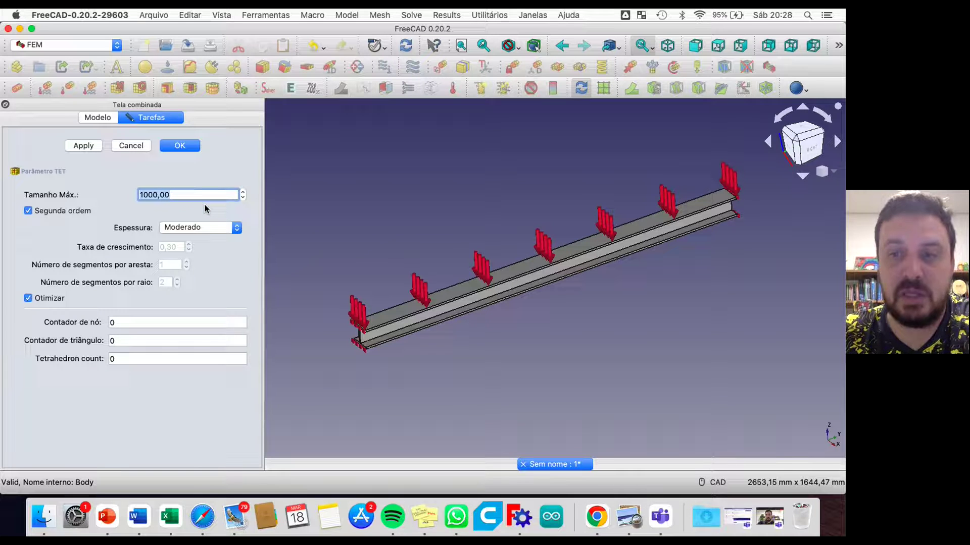
left_click(174, 197)
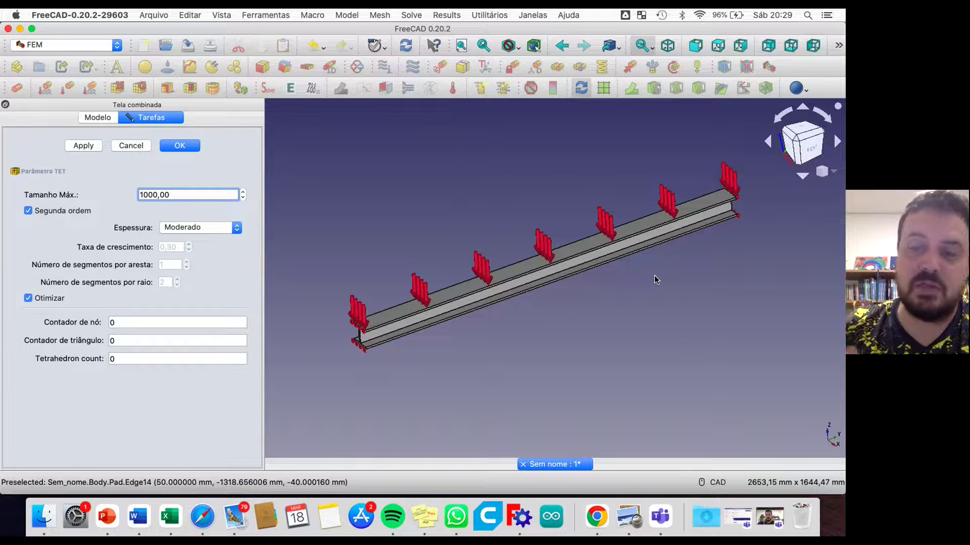
left_click(86, 147)
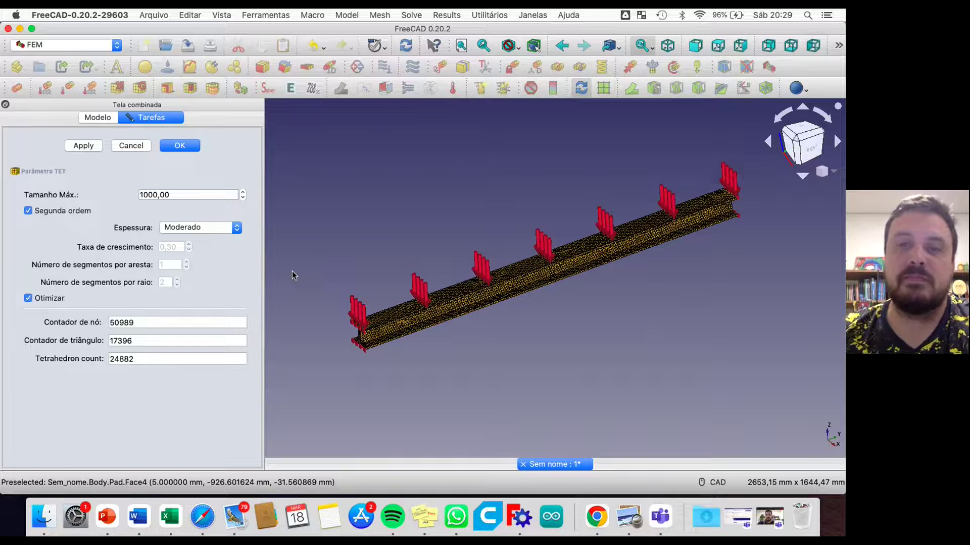
Examine the density and shape of the mesh elements on the beam's web and flanges, up close and along its length.
scroll(508, 277, "up", 2)
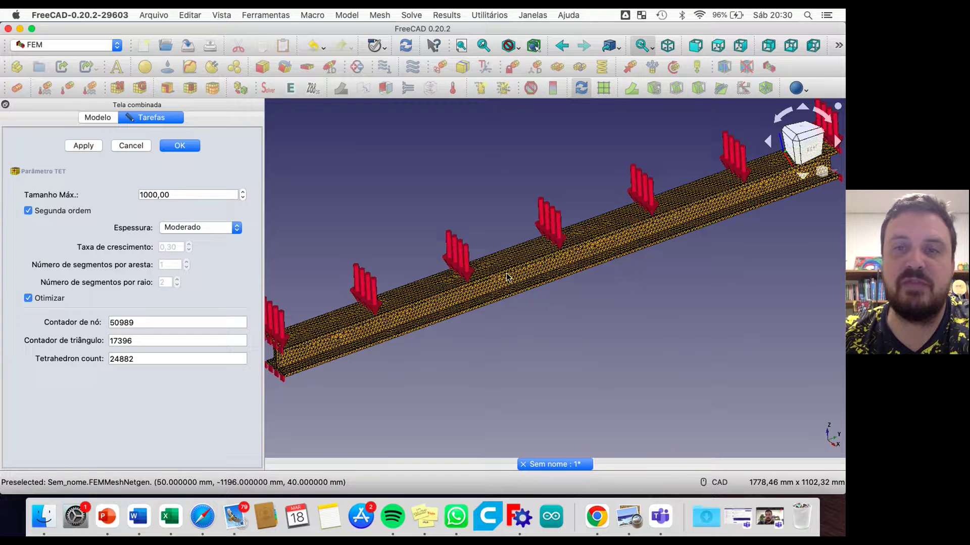
scroll(507, 276, "up", 2)
scroll(514, 277, "up", 3)
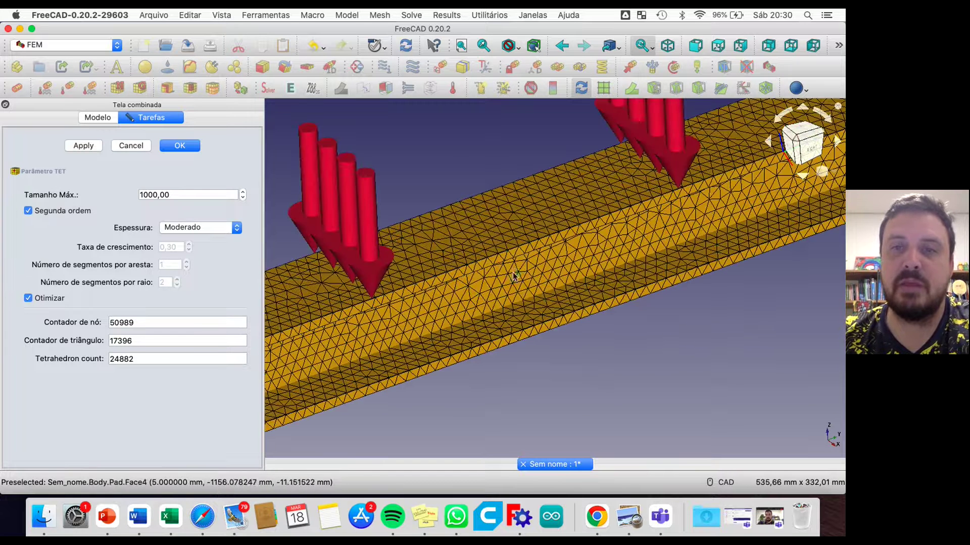
scroll(526, 265, "up", 2)
scroll(527, 264, "down", 2)
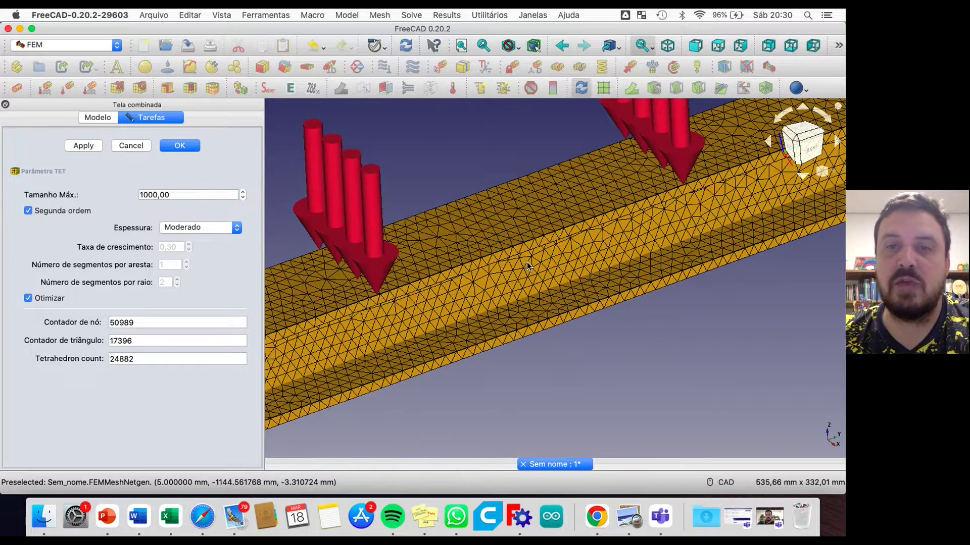
scroll(526, 262, "up", 1)
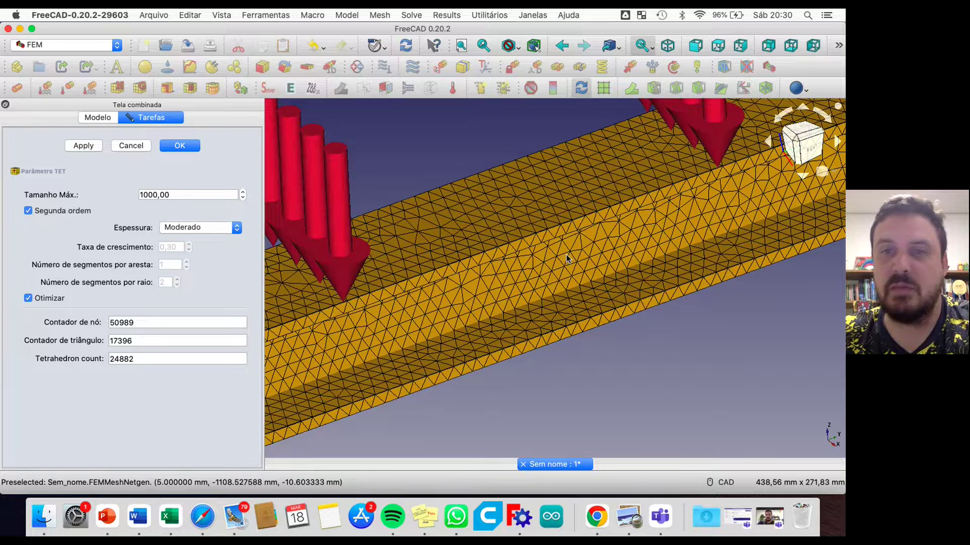
scroll(565, 254, "up", 5)
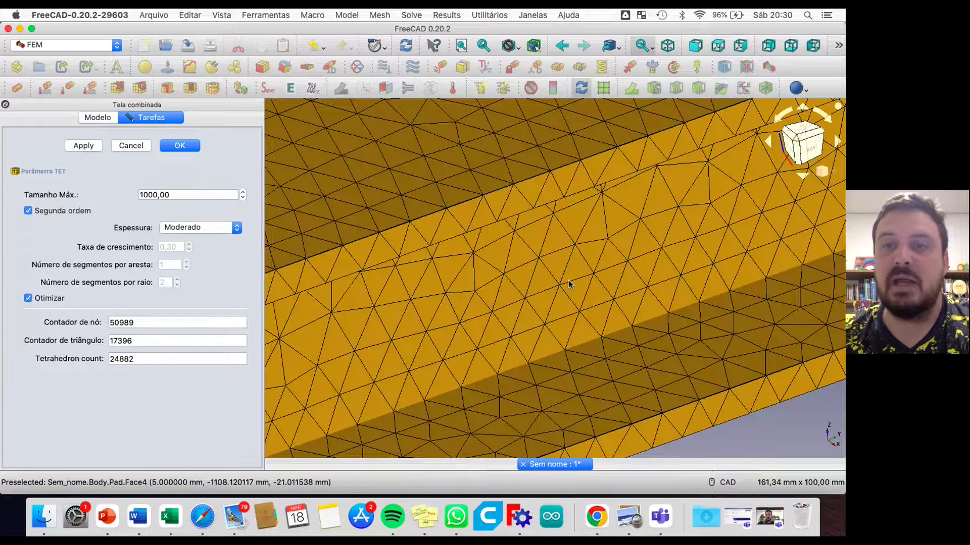
scroll(568, 282, "down", 10)
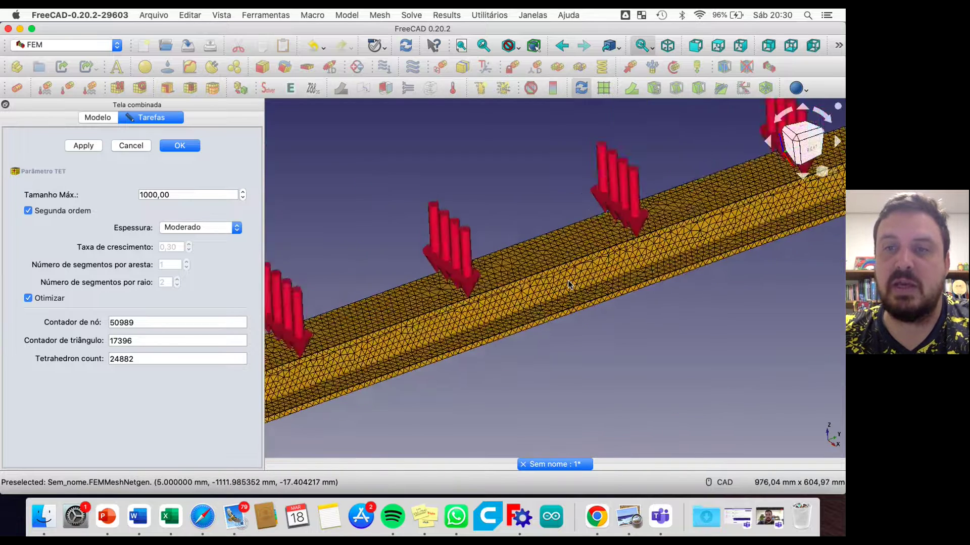
scroll(568, 284, "down", 3)
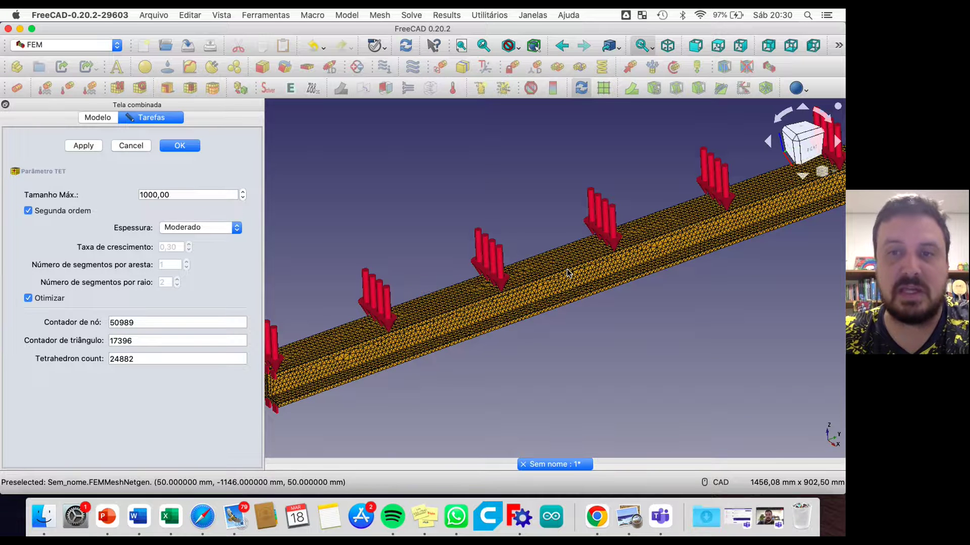
scroll(567, 272, "up", 5)
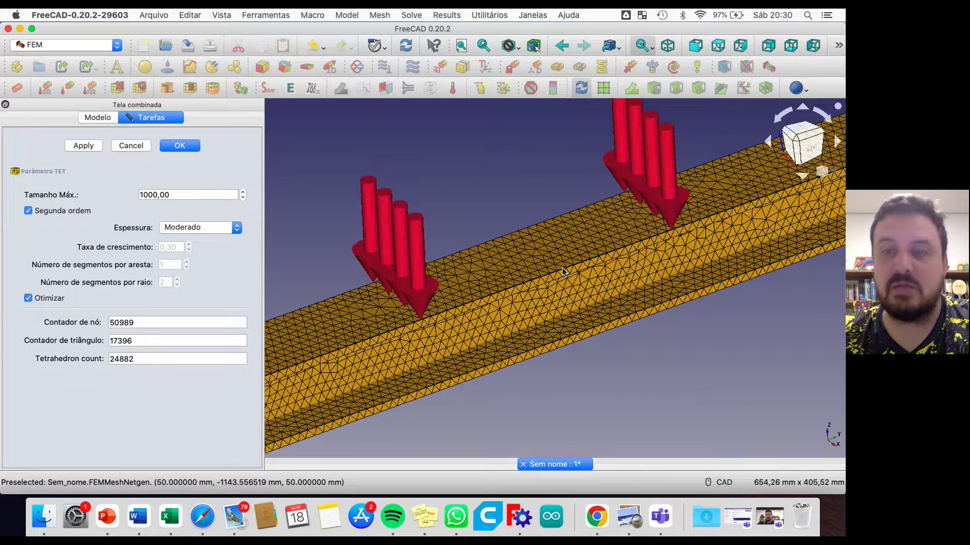
scroll(563, 272, "up", 5)
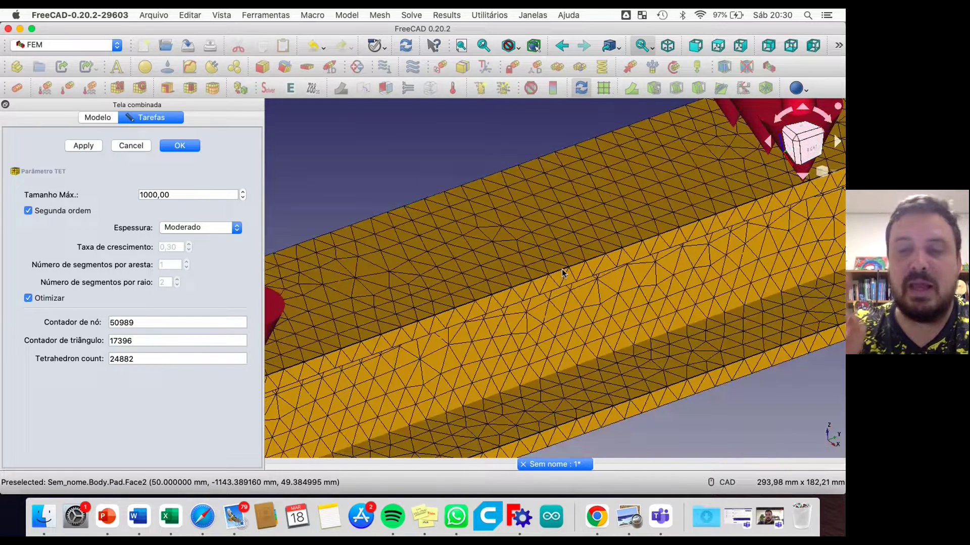
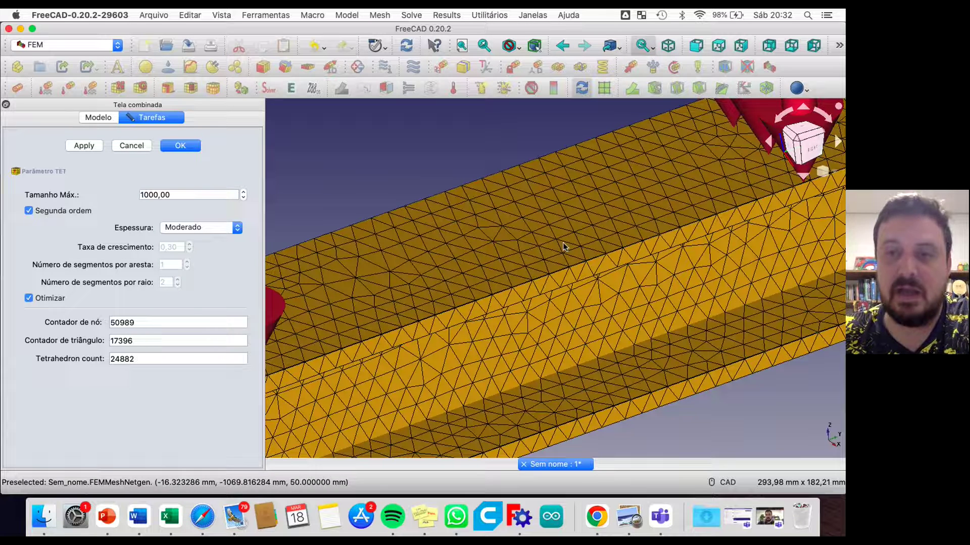
left_click(167, 195)
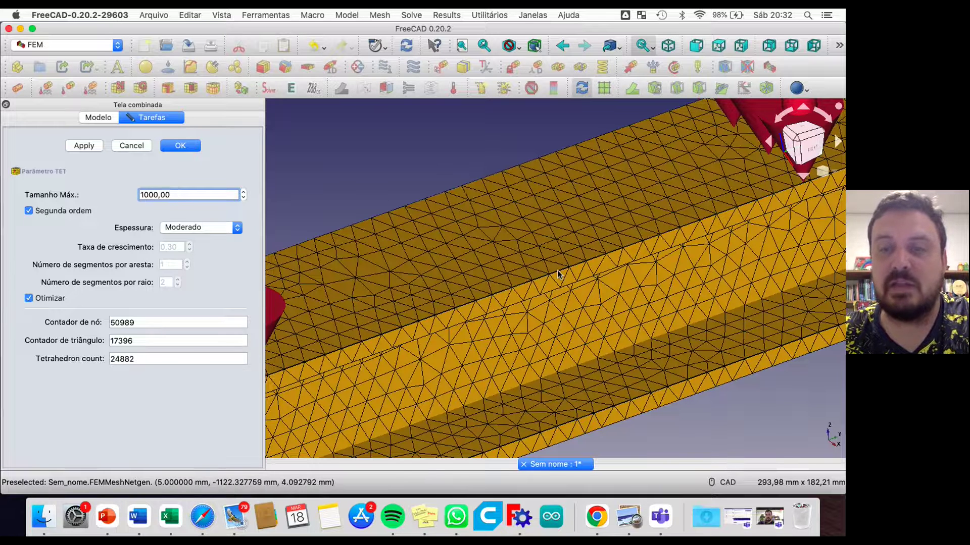
scroll(556, 271, "up", 2)
scroll(555, 271, "down", 5)
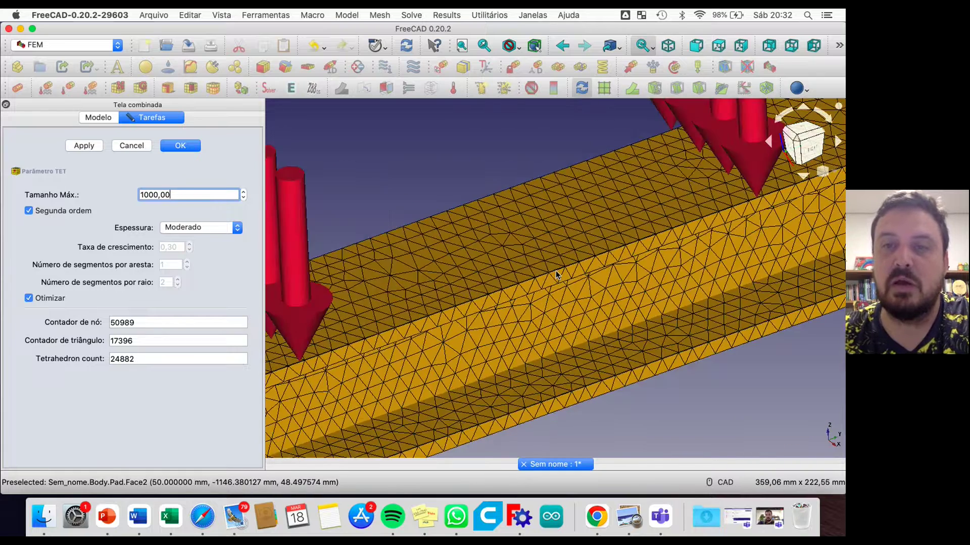
scroll(556, 275, "down", 3)
scroll(556, 275, "up", 2)
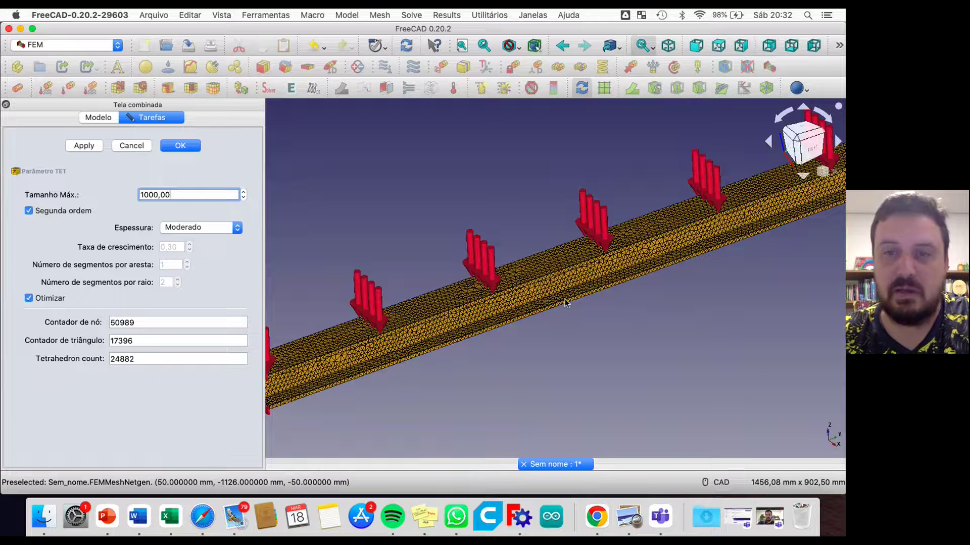
scroll(564, 306, "down", 2)
scroll(565, 305, "up", 2)
scroll(565, 305, "down", 2)
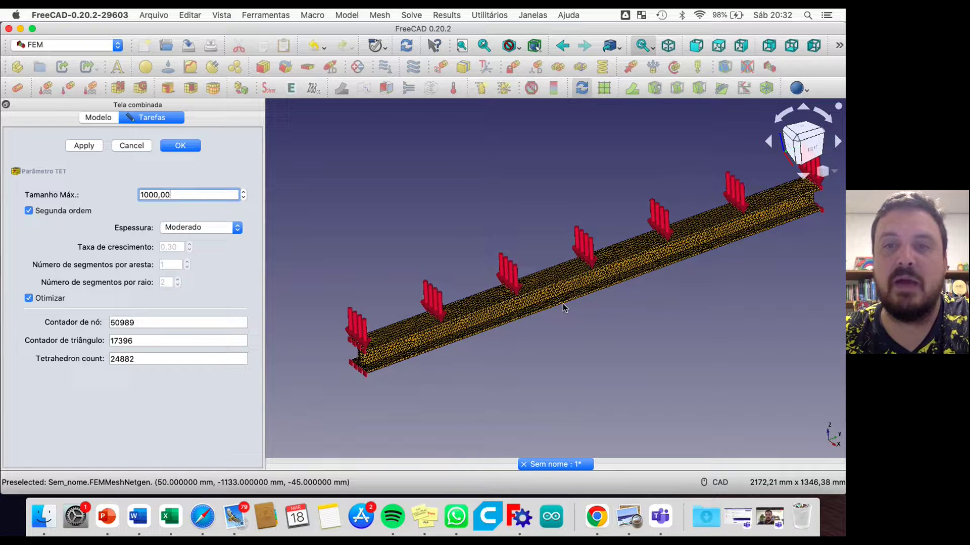
scroll(565, 305, "up", 1)
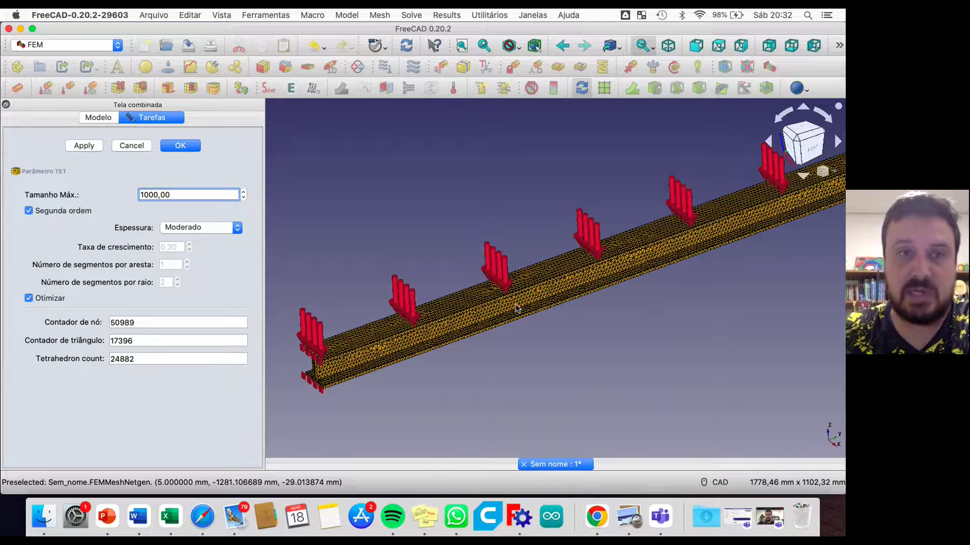
Accept the Netgen mesh with a maximum size of 1000 and close its parameters.
left_click_drag(171, 194, 137, 194)
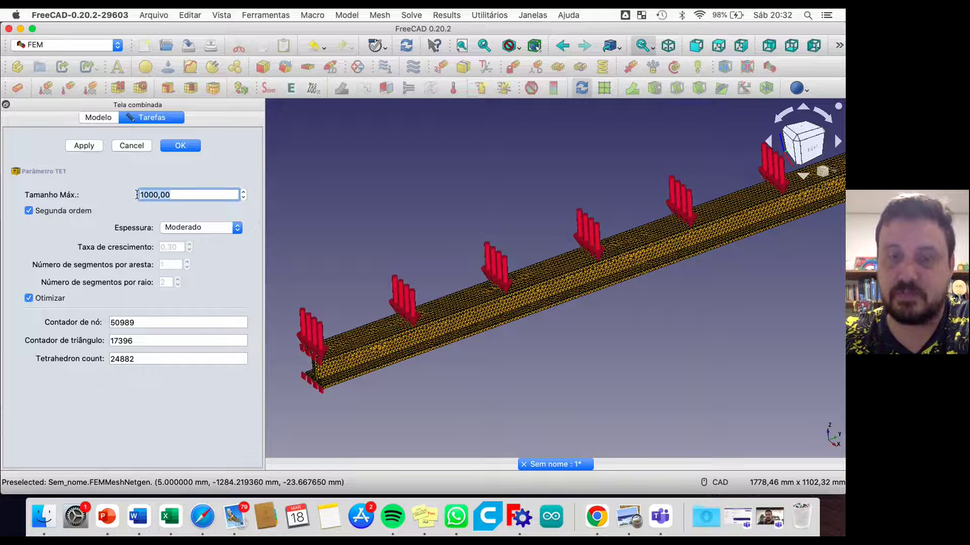
left_click(174, 195)
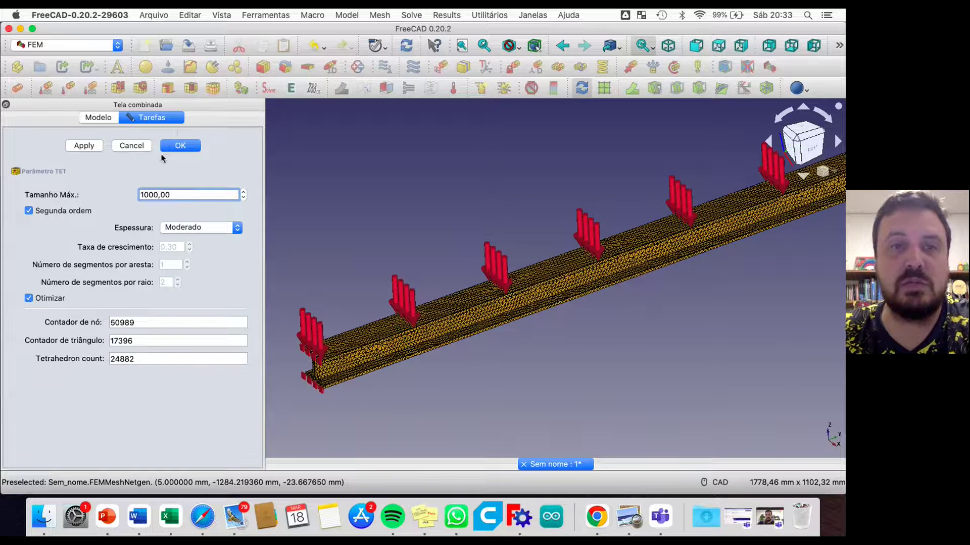
left_click(180, 146)
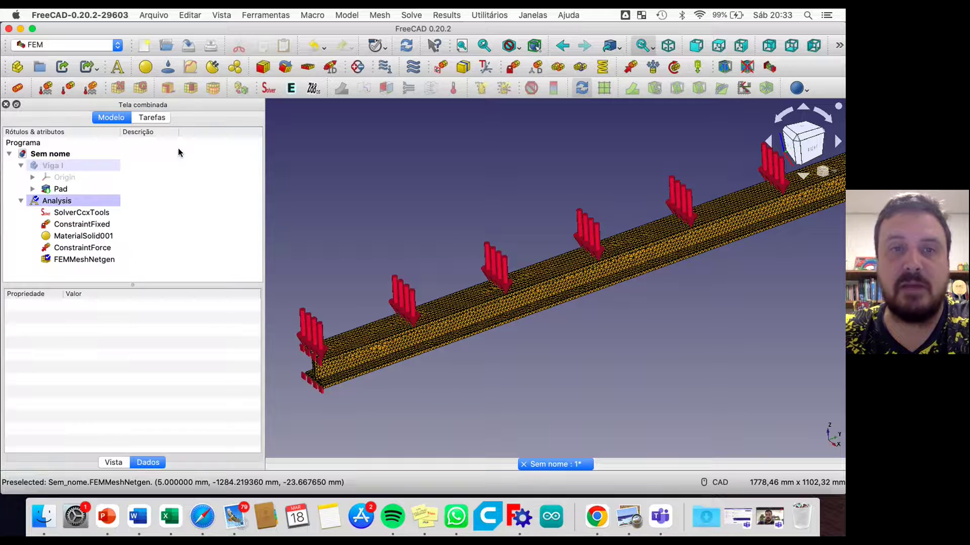
Review the properties of the analysis's fixed constraint, MaterialSolid001, force constraint and Netgen mesh.
left_click(85, 214)
left_click(78, 226)
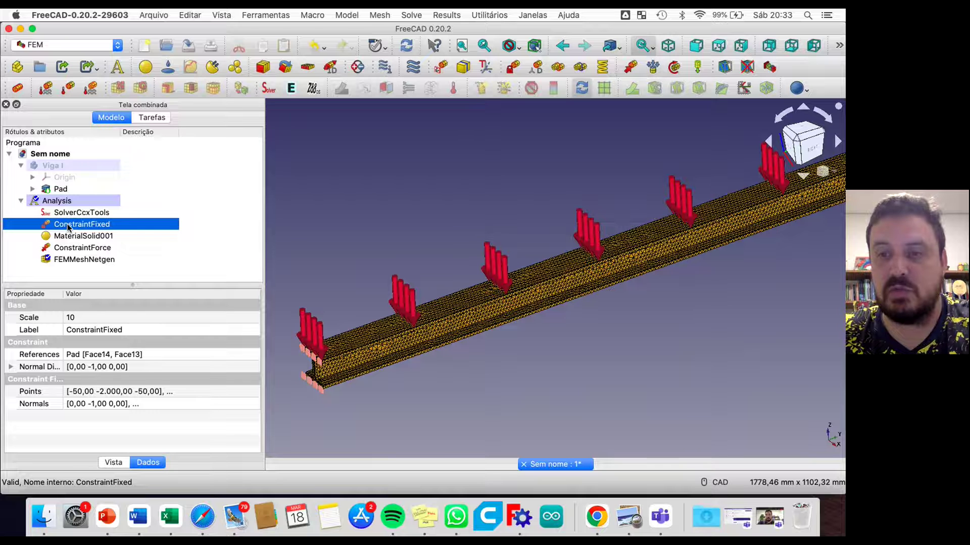
left_click(65, 239)
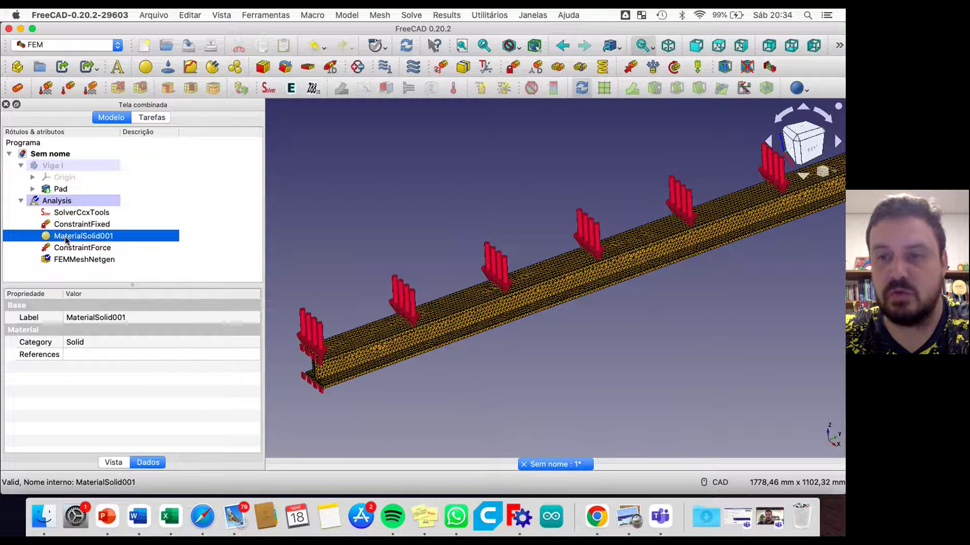
left_click(74, 249)
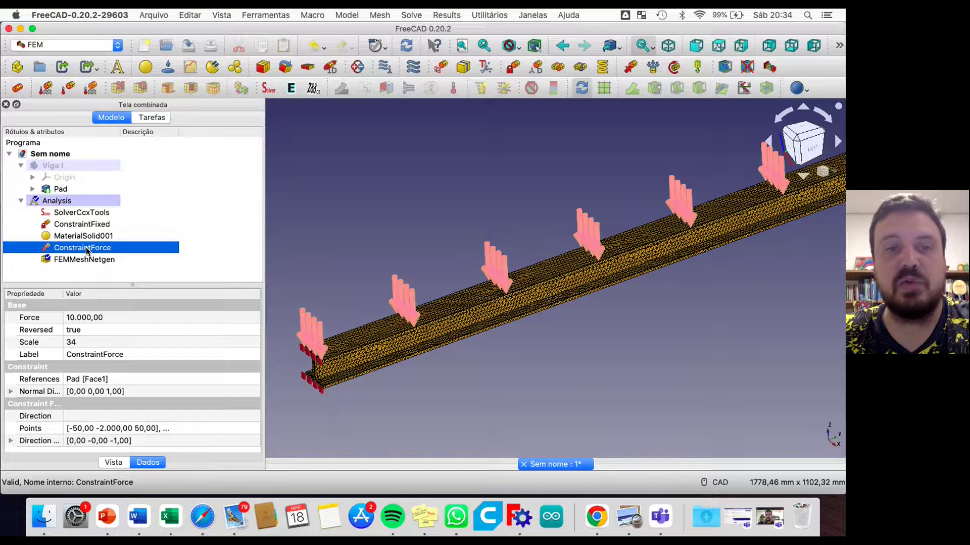
left_click(82, 261)
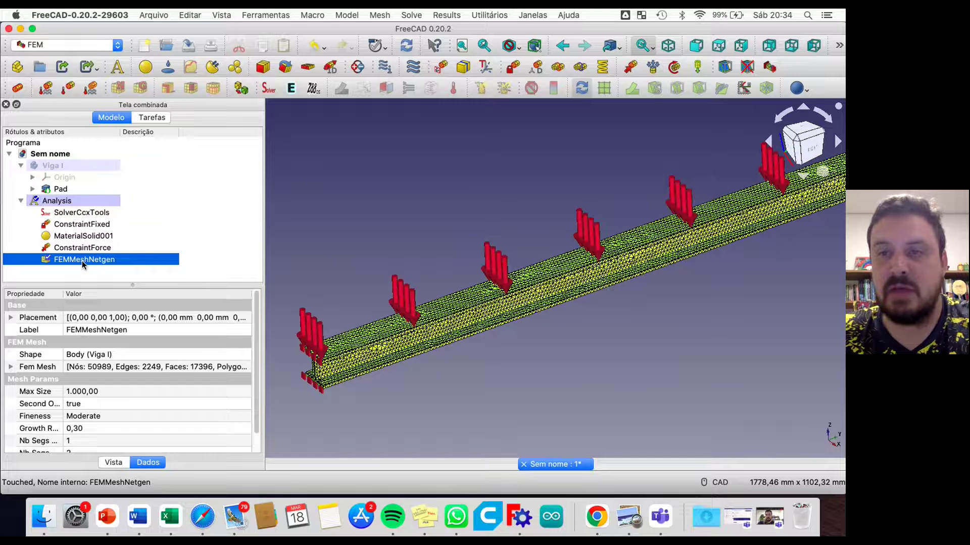
Write the CalculiX input file for the static analysis from SolverCcxTools and run the solver.
left_click(87, 211)
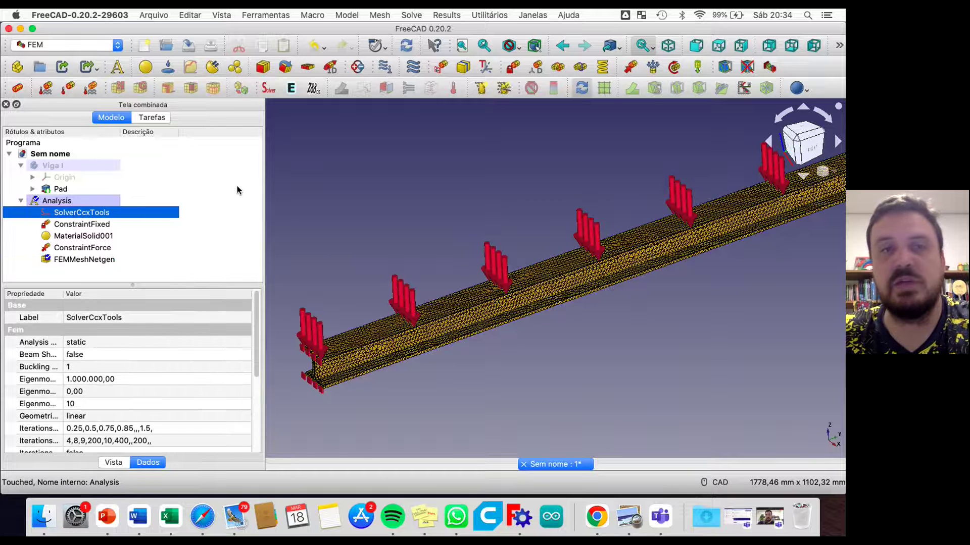
double_click(74, 213)
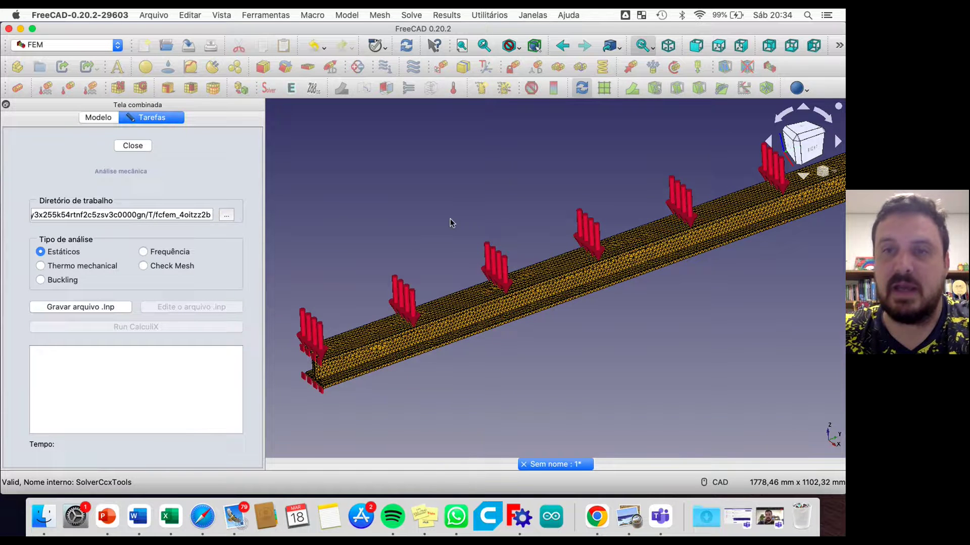
scroll(447, 219, "down", 3)
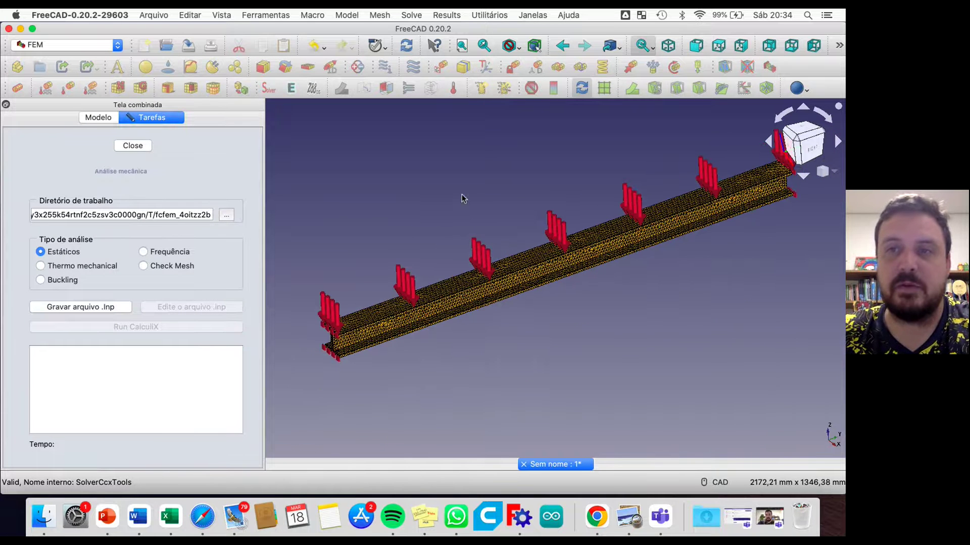
middle_click_drag(461, 195, 438, 223)
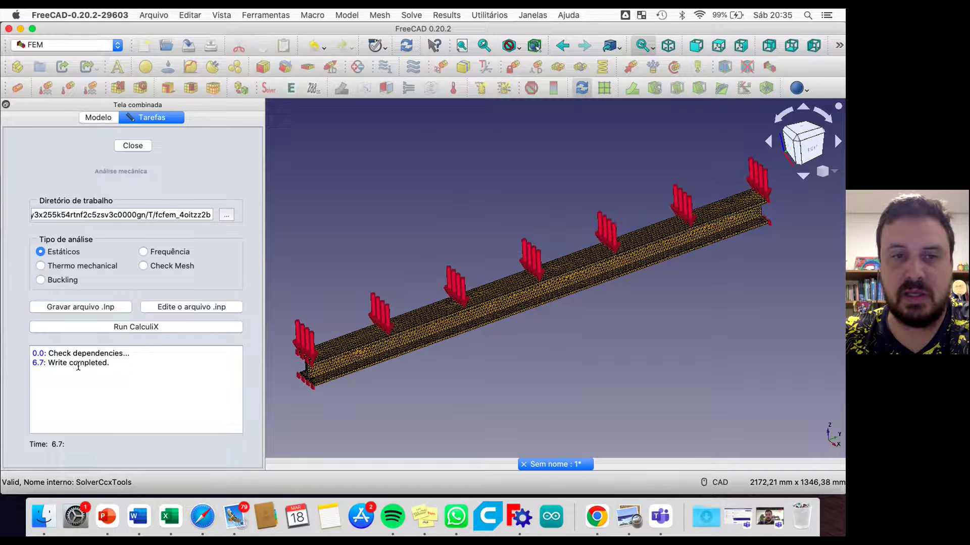
left_click(139, 329)
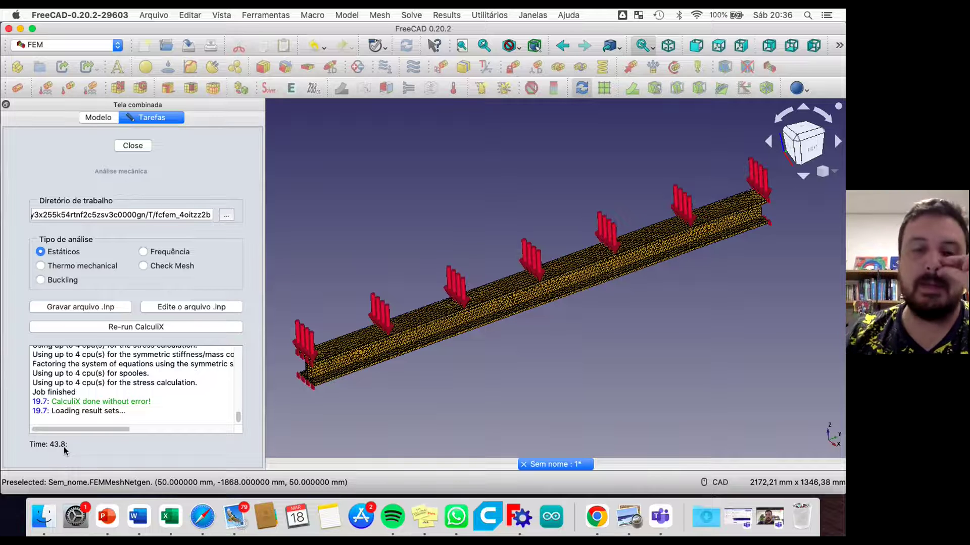
Check the end of the CalculiX output log and close the solver task.
left_click_drag(153, 402, 59, 404)
left_click(101, 406)
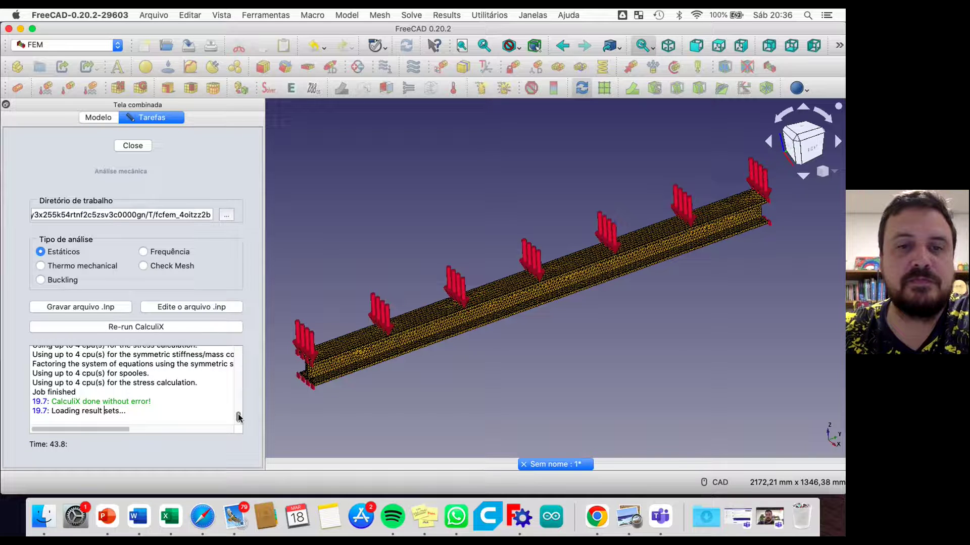
left_click_drag(238, 414, 239, 423)
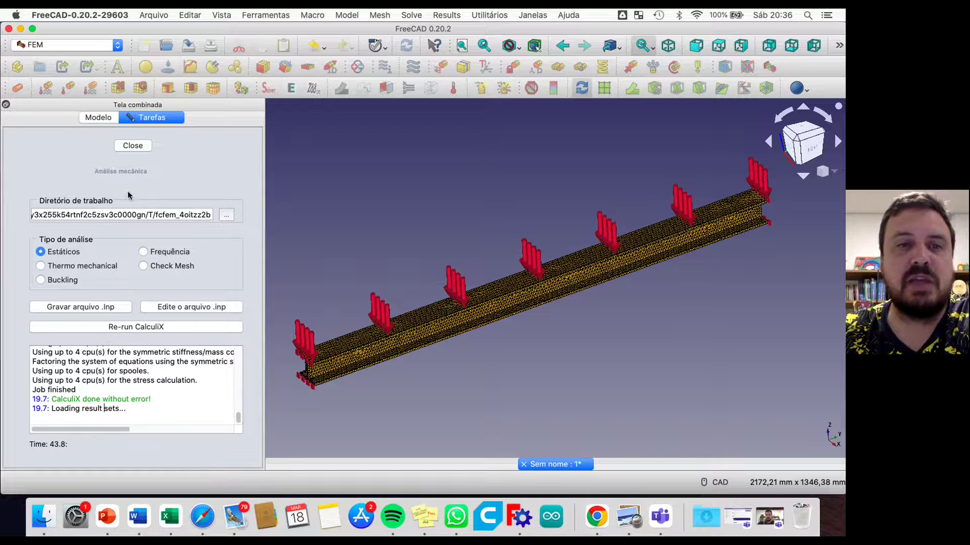
left_click(133, 146)
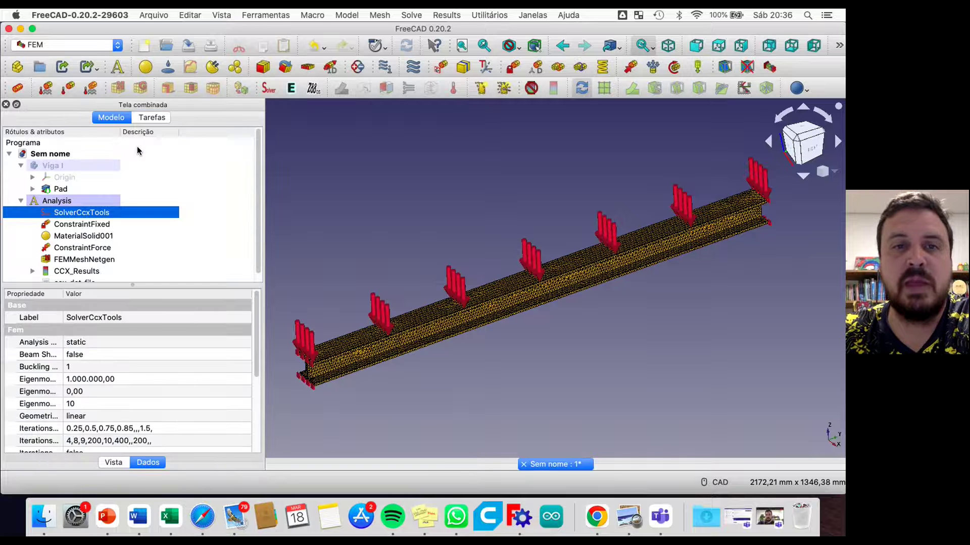
Open CCX_Results from the analysis and show the Displacement Magnitude result on the beam.
scroll(258, 204, "down", 1)
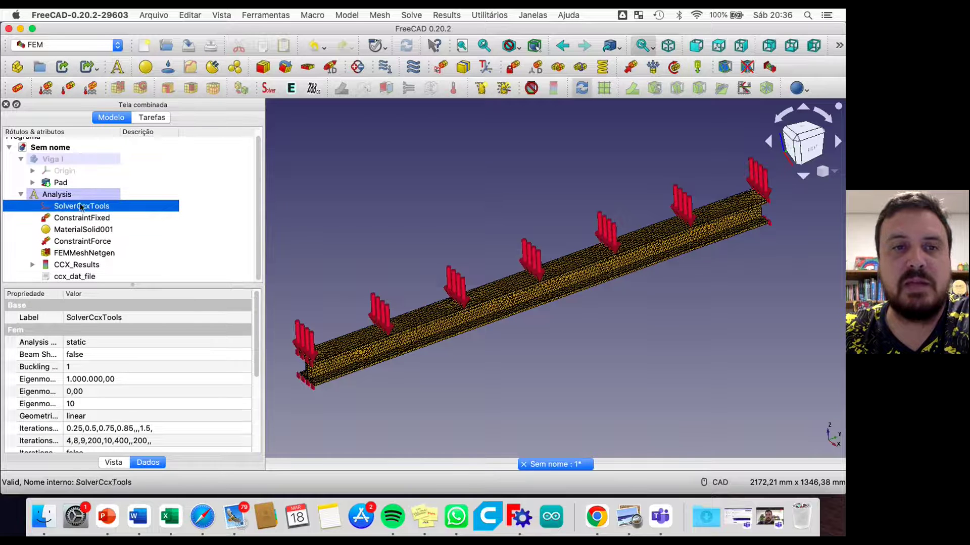
left_click(57, 197)
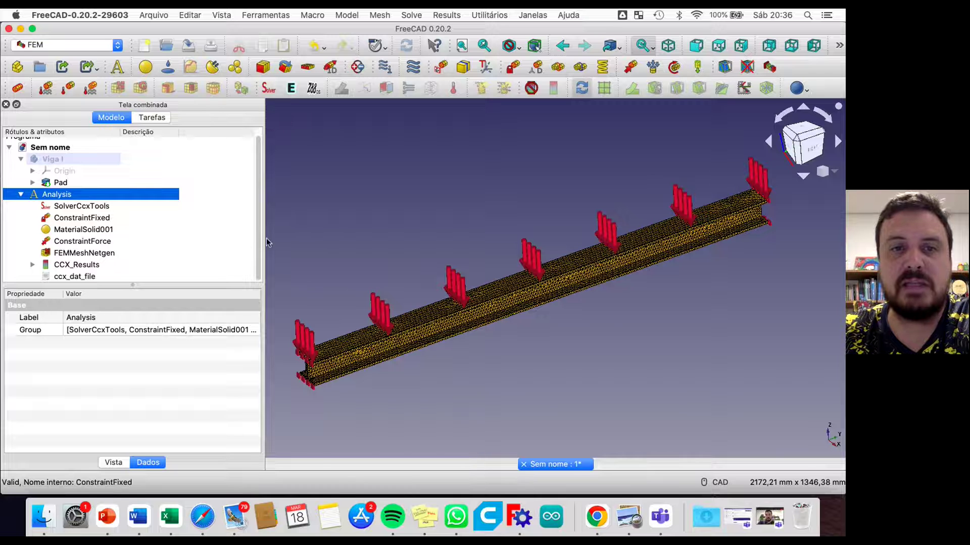
left_click(83, 267)
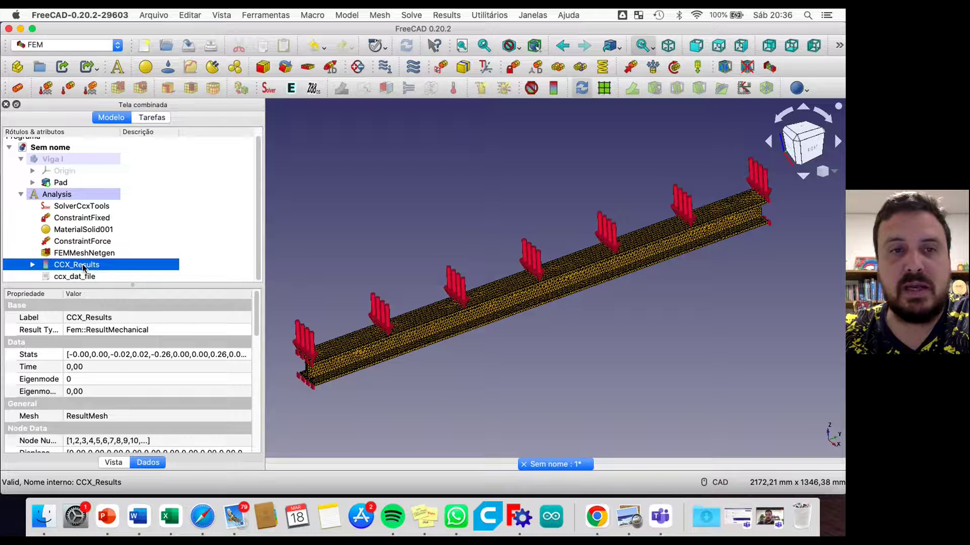
double_click(83, 264)
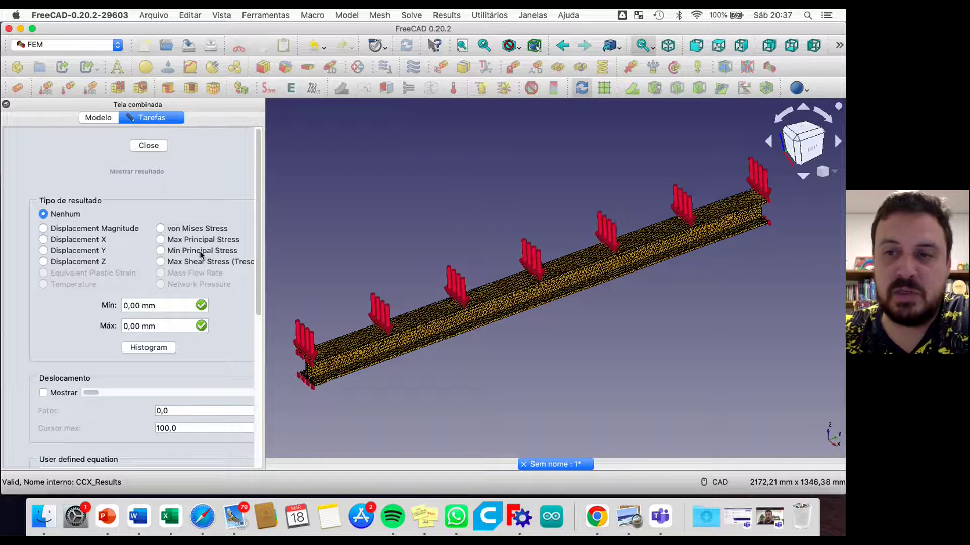
left_click(44, 230)
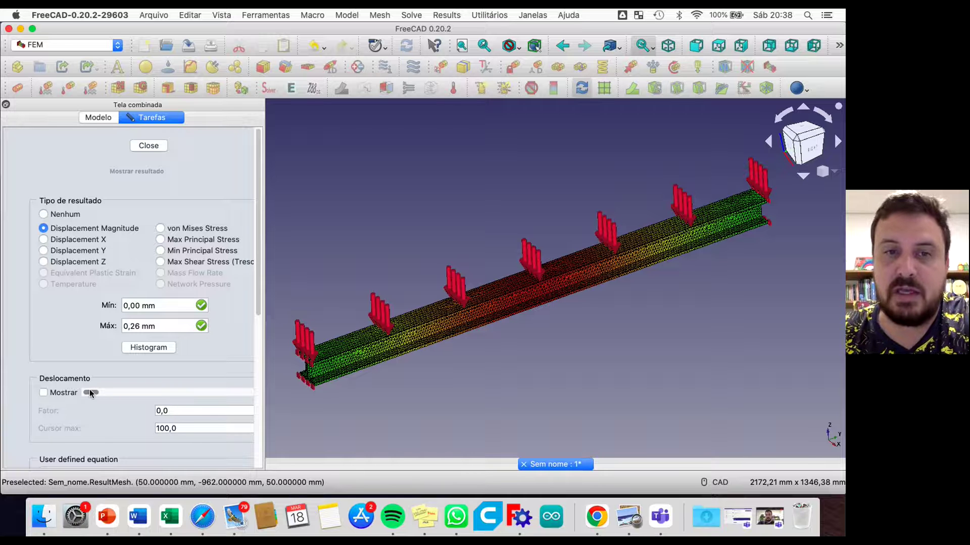
Turn on the deformed shape display for the displacement result with a factor of 1.
left_click_drag(264, 342, 293, 343)
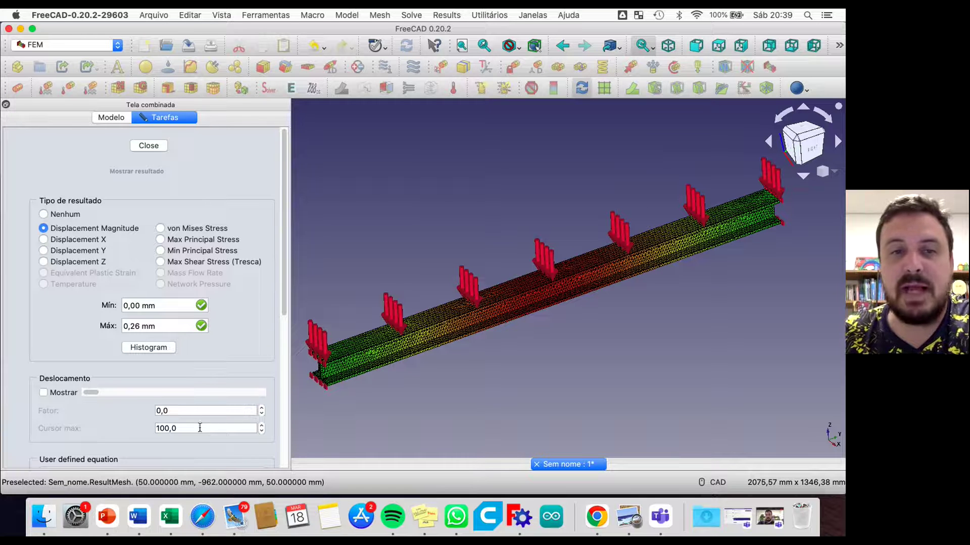
left_click(179, 412)
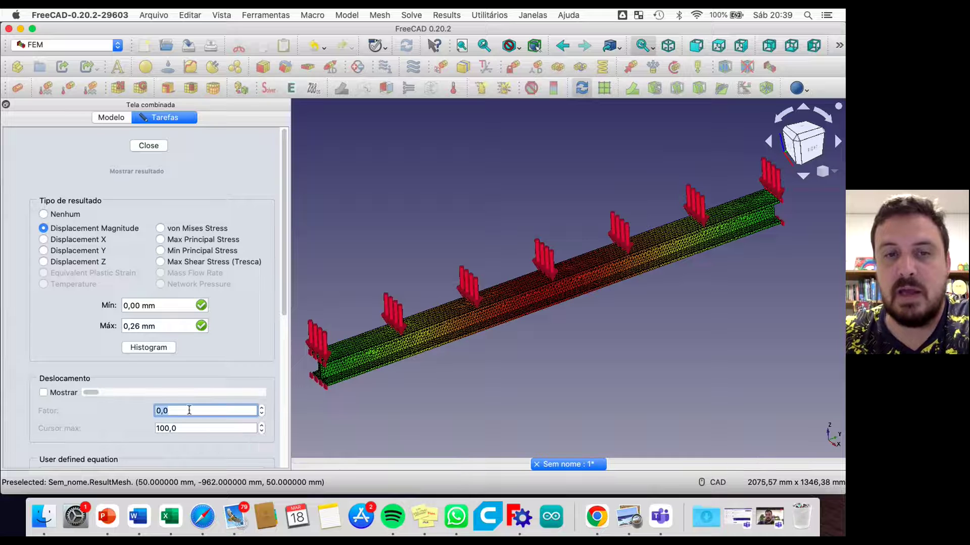
left_click(44, 393)
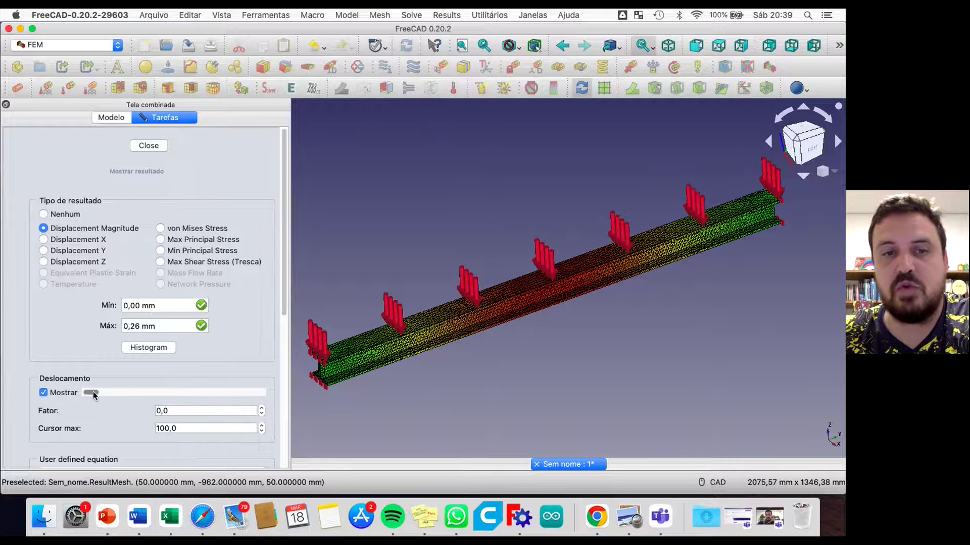
left_click_drag(93, 392, 90, 393)
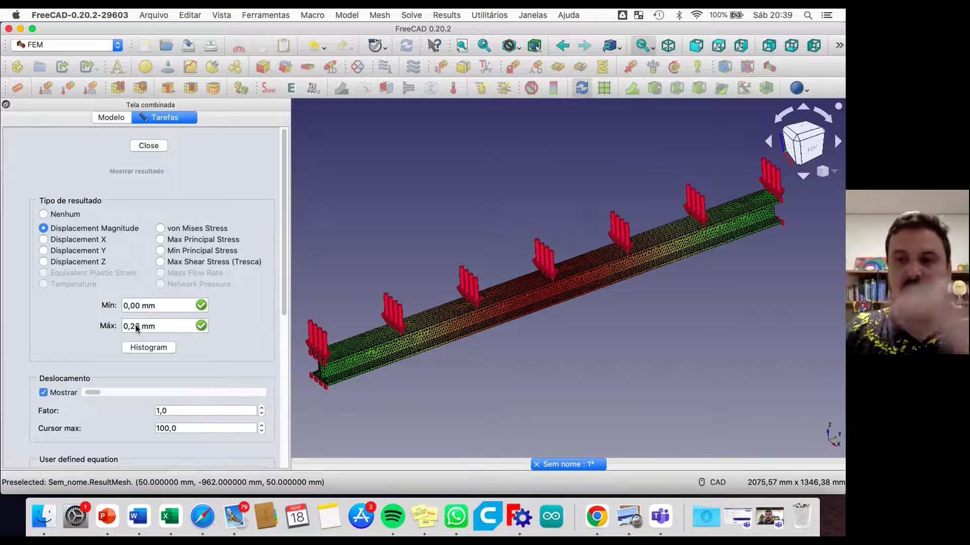
Step the displacement factor up and down and leave it at 0.
left_click(262, 414)
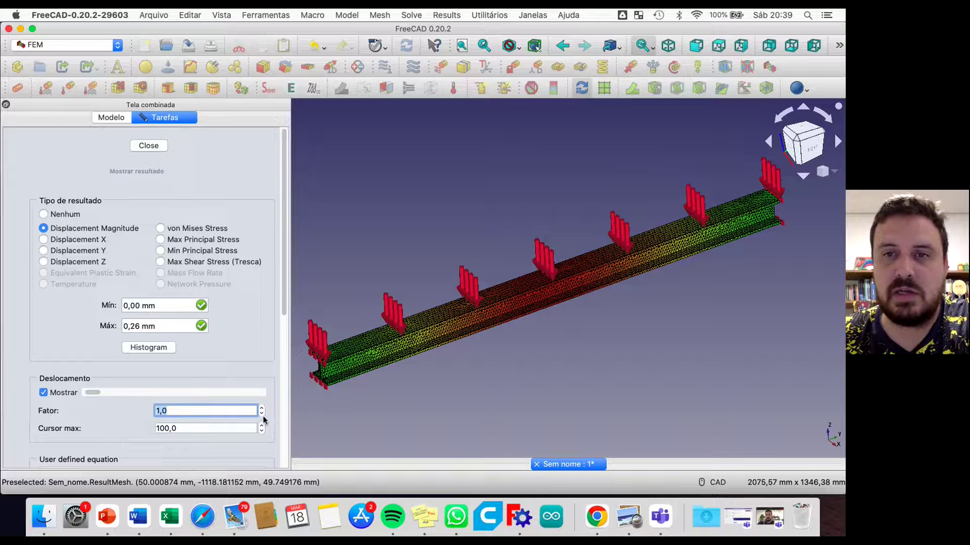
left_click(263, 417)
left_click(262, 409)
left_click(261, 414)
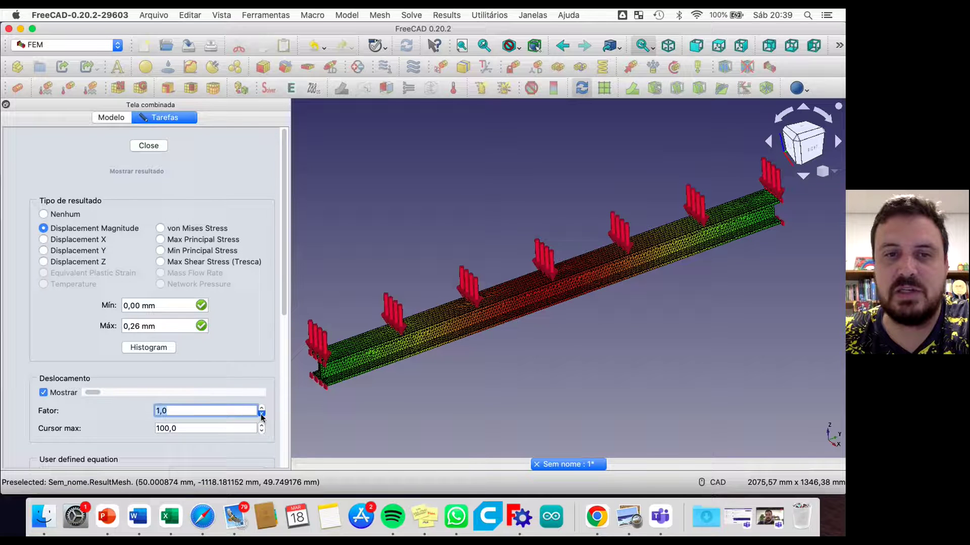
left_click(261, 408)
left_click(261, 414)
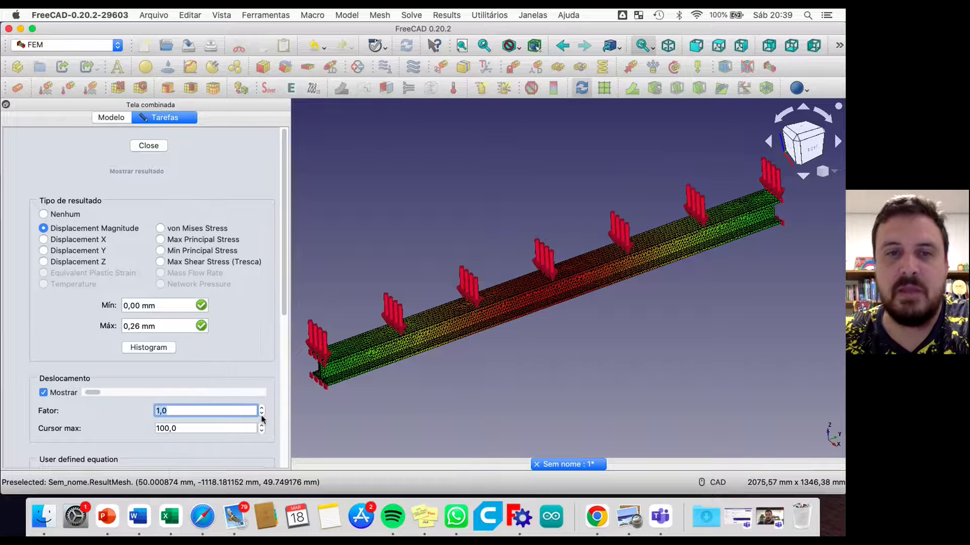
left_click(261, 414)
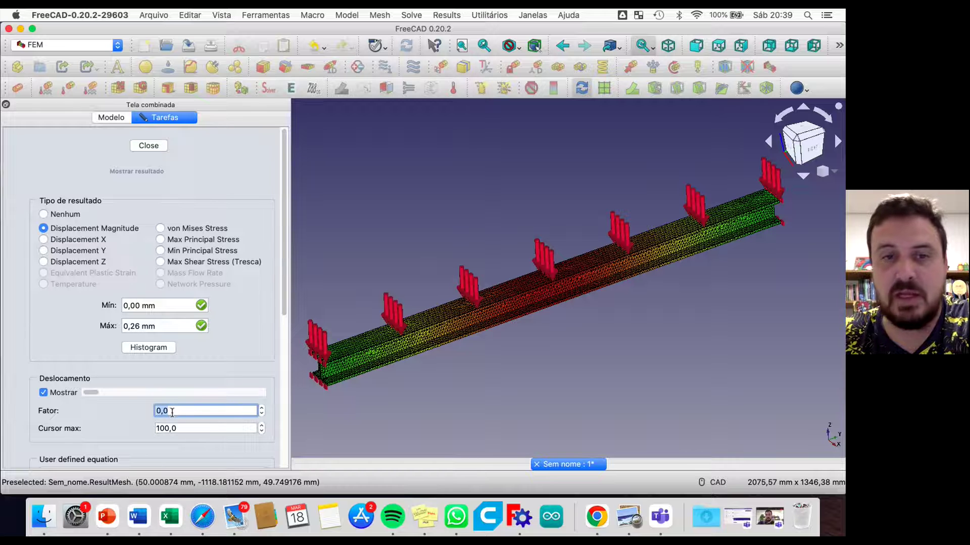
Exaggerate the deformed shape with a displacement factor of 100 and inspect the whole beam from the right side.
left_click_drag(90, 393, 276, 395)
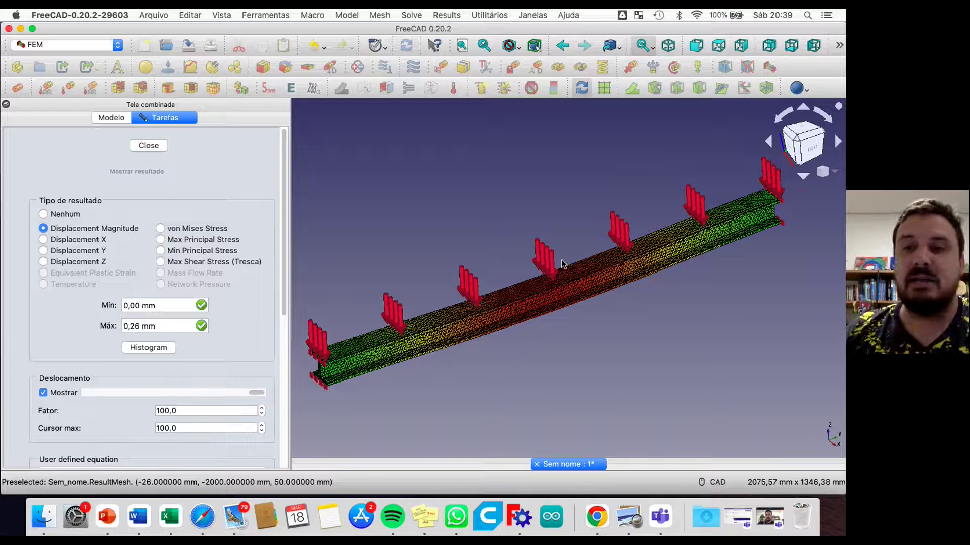
left_click(812, 153)
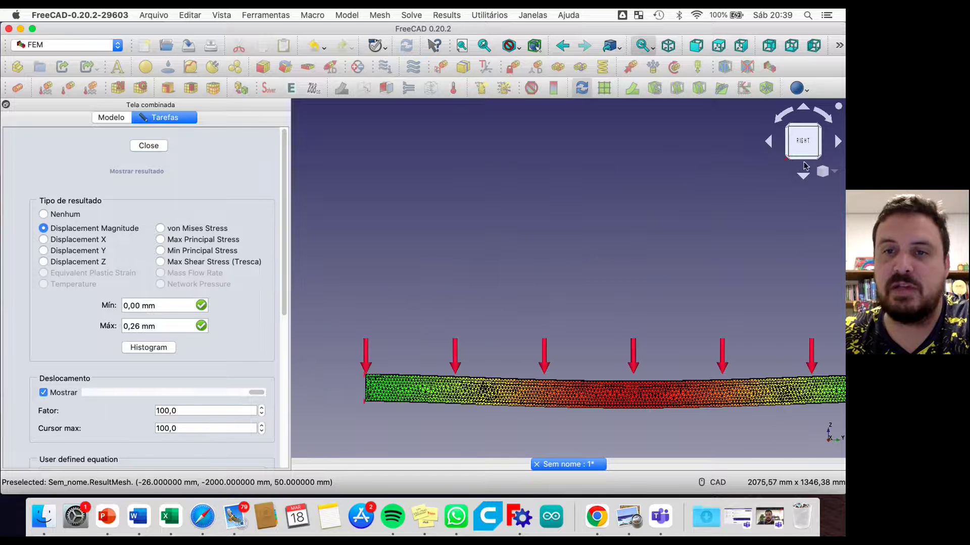
scroll(574, 256, "down", 5)
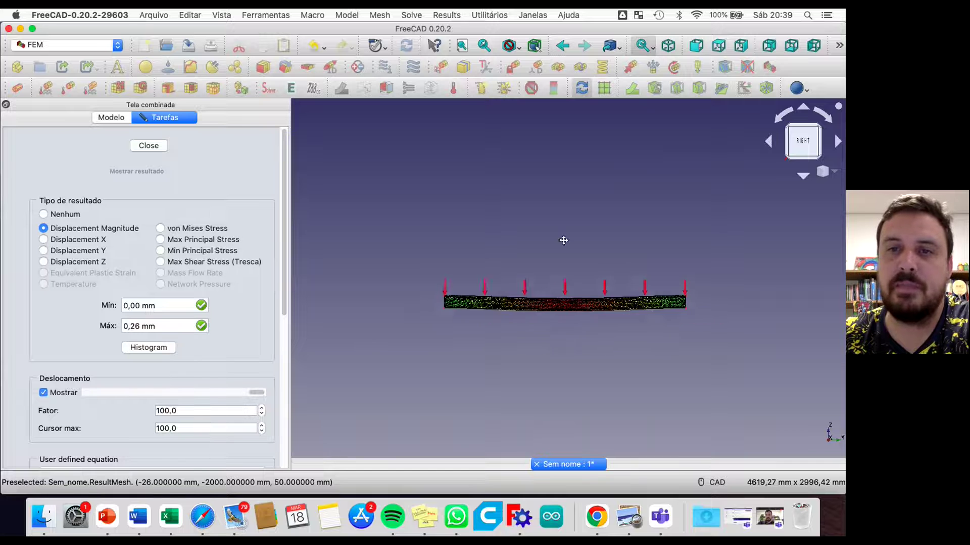
scroll(532, 220, "up", 3)
middle_click_drag(564, 241, 590, 211)
scroll(590, 211, "down", 1)
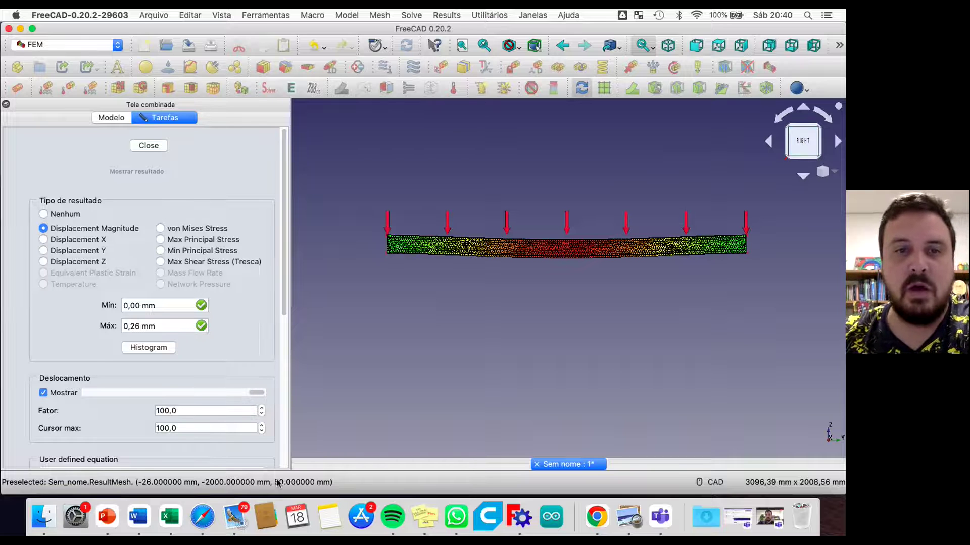
left_click_drag(257, 393, 315, 391)
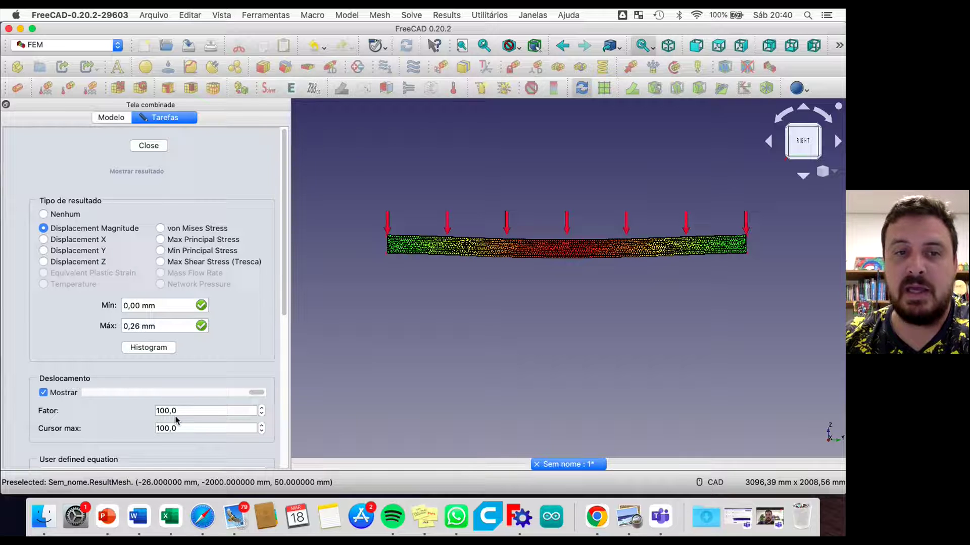
Reset the displacement factor to 0 and turn off the deformed shape display.
left_click_drag(179, 412, 148, 415)
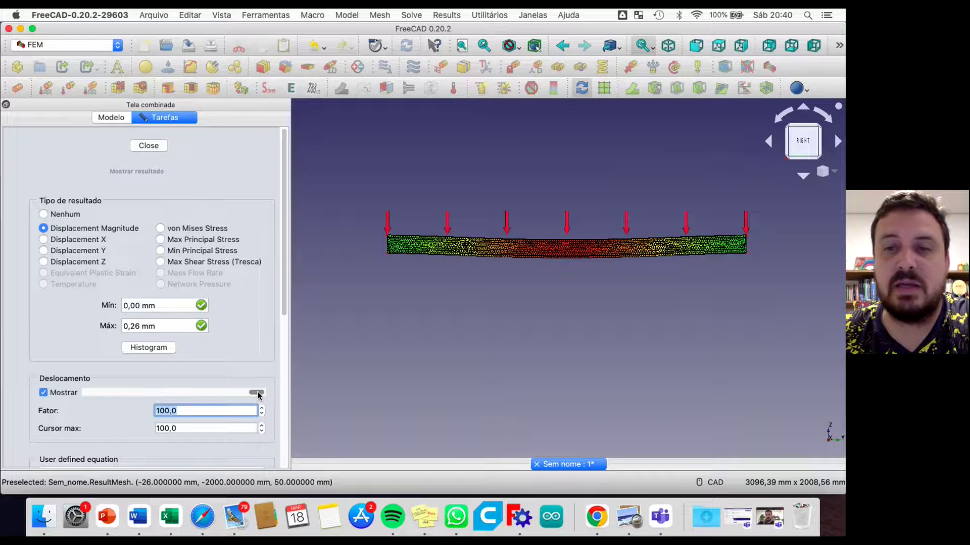
left_click_drag(255, 394, 86, 396)
left_click(43, 392)
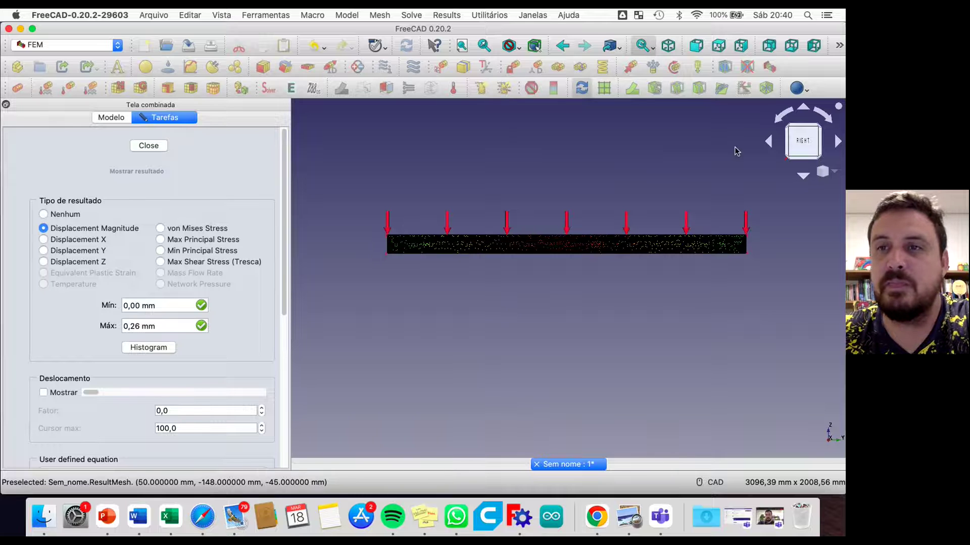
Change the navigation style to OpenInventor and view the whole beam obliquely from the front.
left_click(789, 159)
left_click(792, 146)
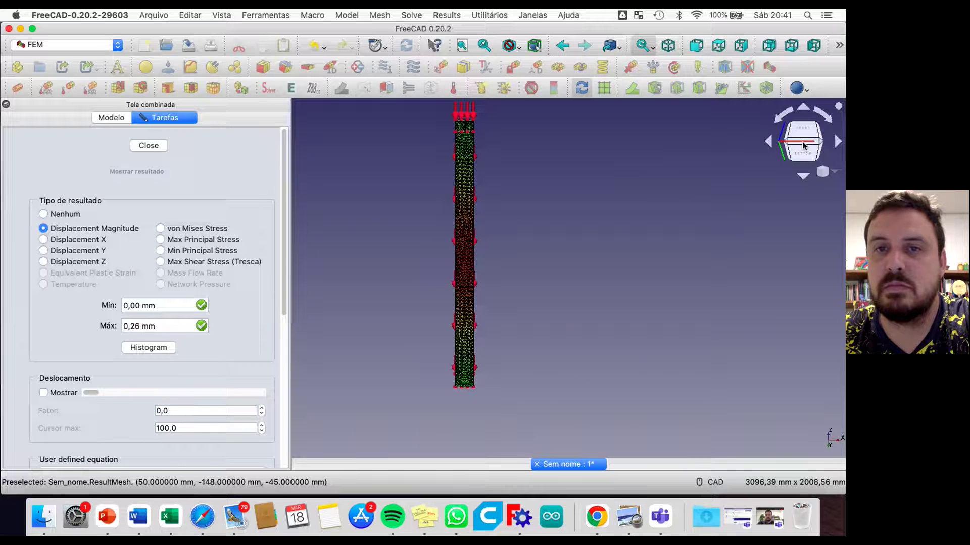
left_click(791, 145)
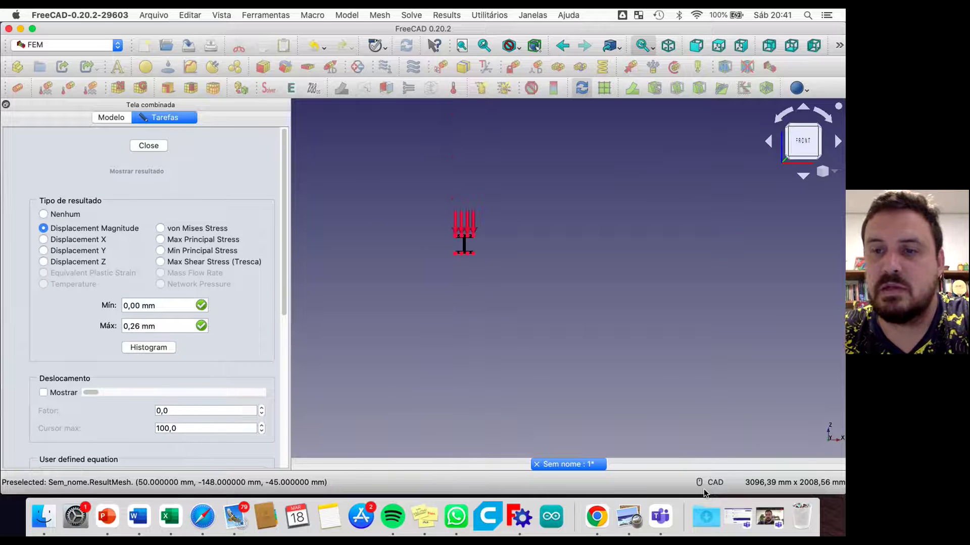
left_click(712, 482)
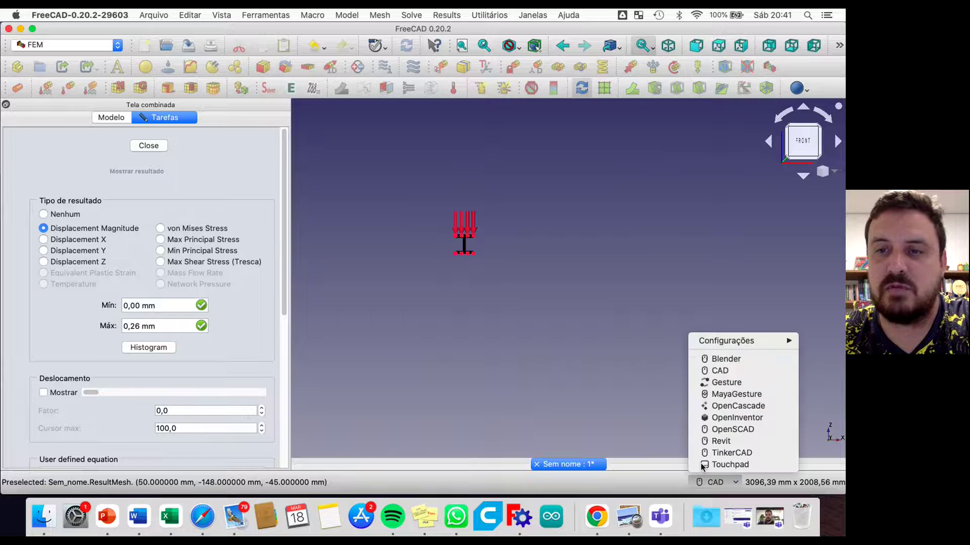
left_click(732, 417)
scroll(456, 248, "up", 5)
left_click_drag(544, 225, 563, 257)
scroll(563, 256, "up", 3)
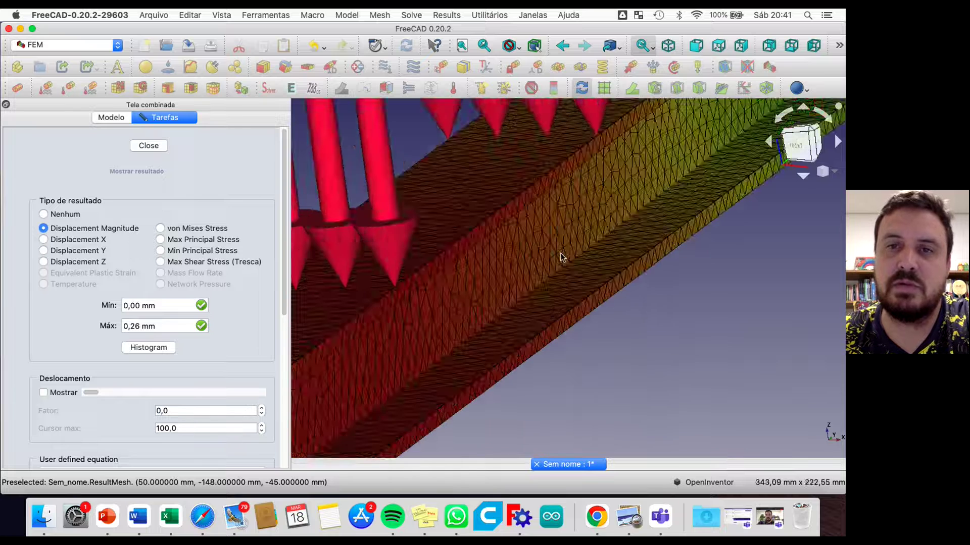
scroll(563, 256, "down", 7)
middle_click_drag(529, 319, 543, 338)
scroll(539, 331, "up", 1)
scroll(540, 329, "down", 1)
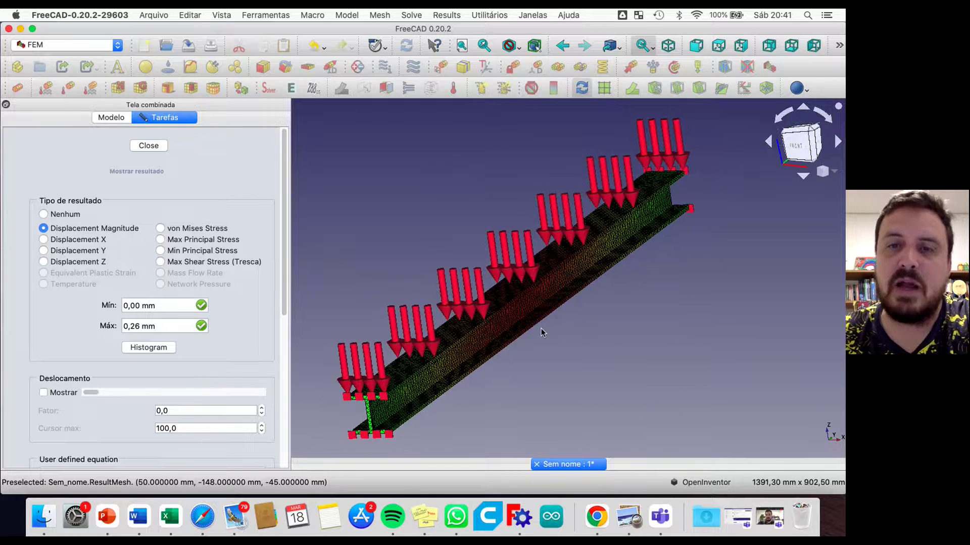
Show the von Mises Stress result and inspect its distribution along the beam.
left_click(161, 229)
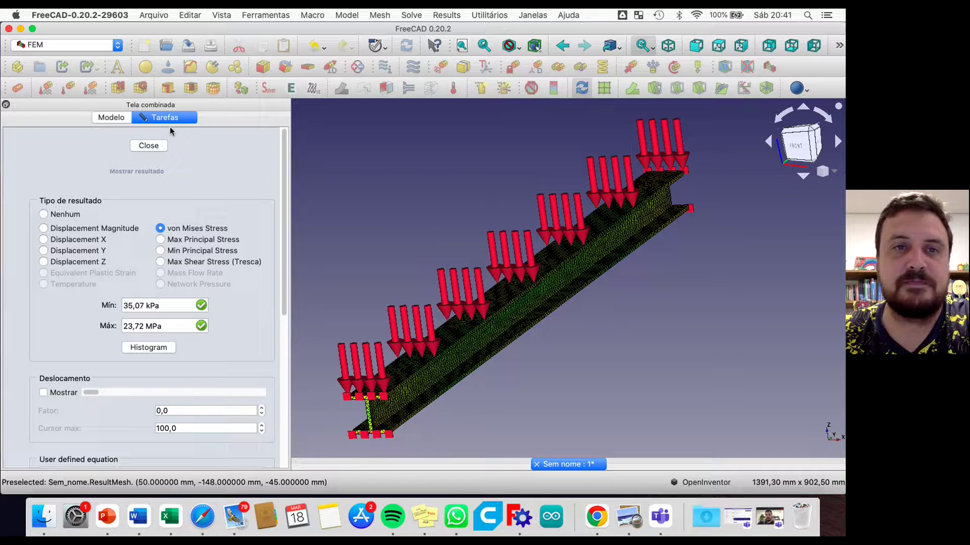
scroll(560, 275, "up", 5)
scroll(598, 261, "down", 5)
middle_click_drag(631, 272, 599, 250)
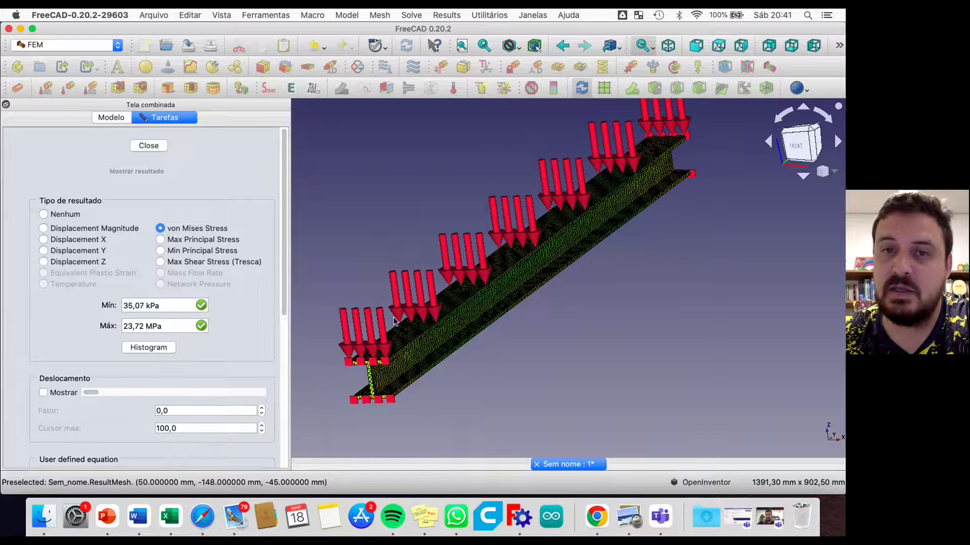
Examine the von Mises stress around the fixed supports at the beam's near end, on both flanges and the web.
scroll(547, 333, "up", 3)
middle_click_drag(450, 345, 702, 246)
scroll(576, 299, "up", 3)
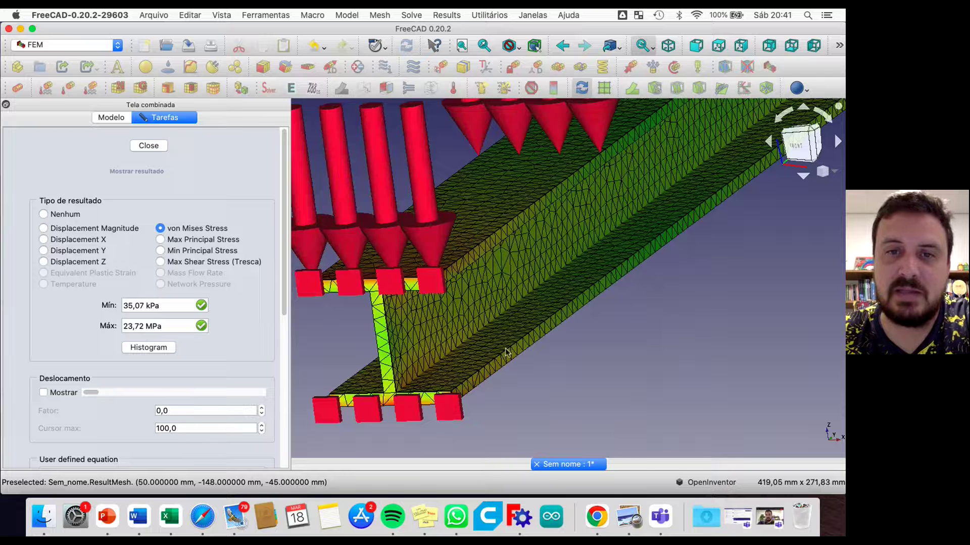
middle_click_drag(507, 353, 505, 235)
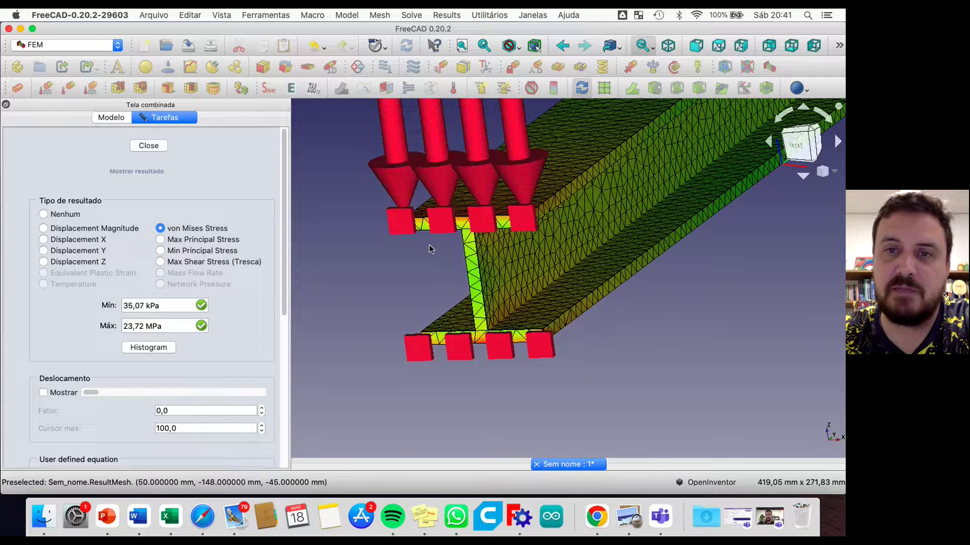
scroll(519, 338, "up", 1)
scroll(520, 337, "up", 4)
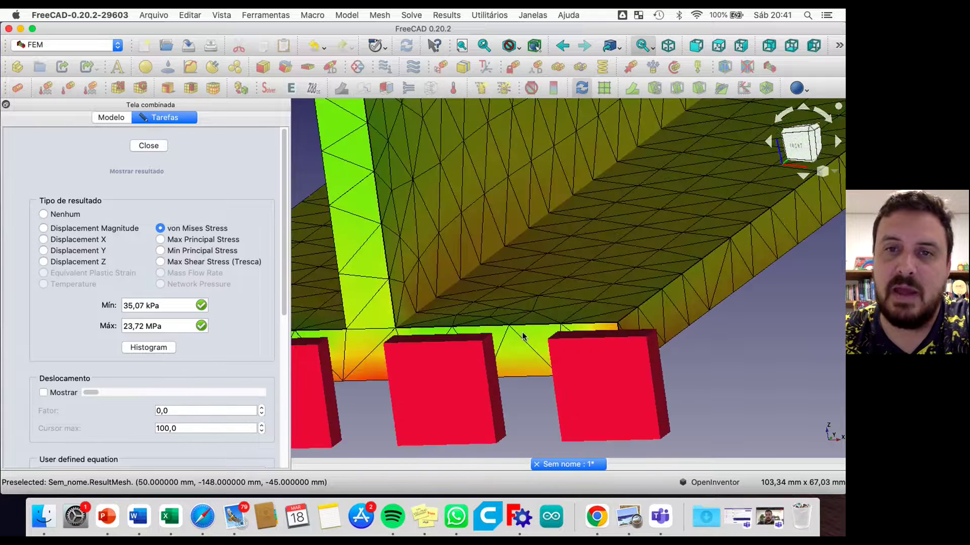
middle_click_drag(593, 317, 584, 256)
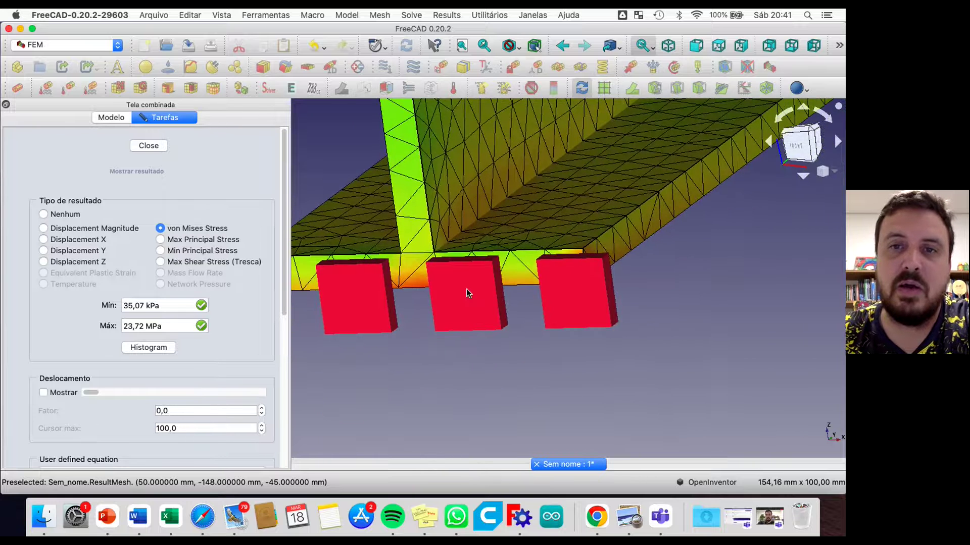
middle_click_drag(558, 201, 528, 335)
scroll(576, 255, "down", 5)
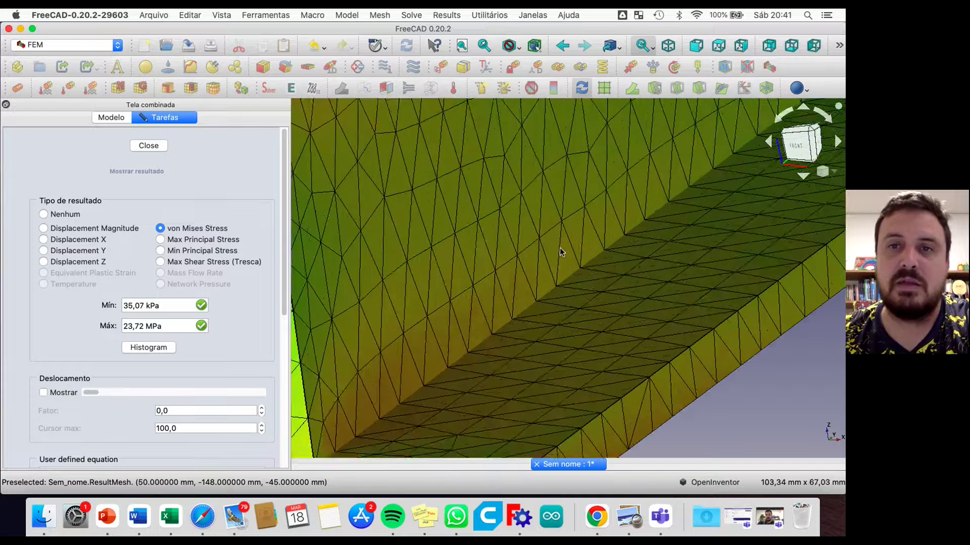
scroll(403, 252, "up", 5)
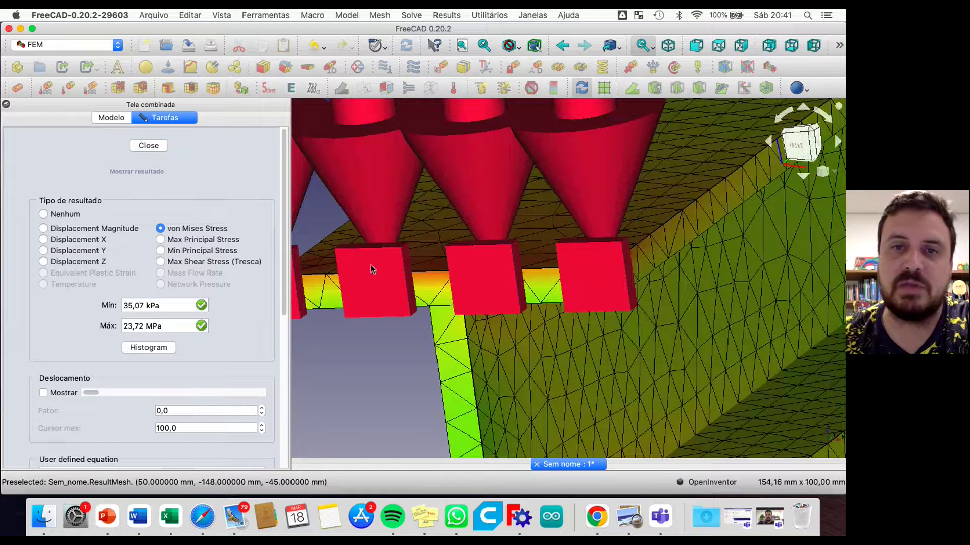
scroll(602, 241, "down", 1)
scroll(602, 241, "down", 11)
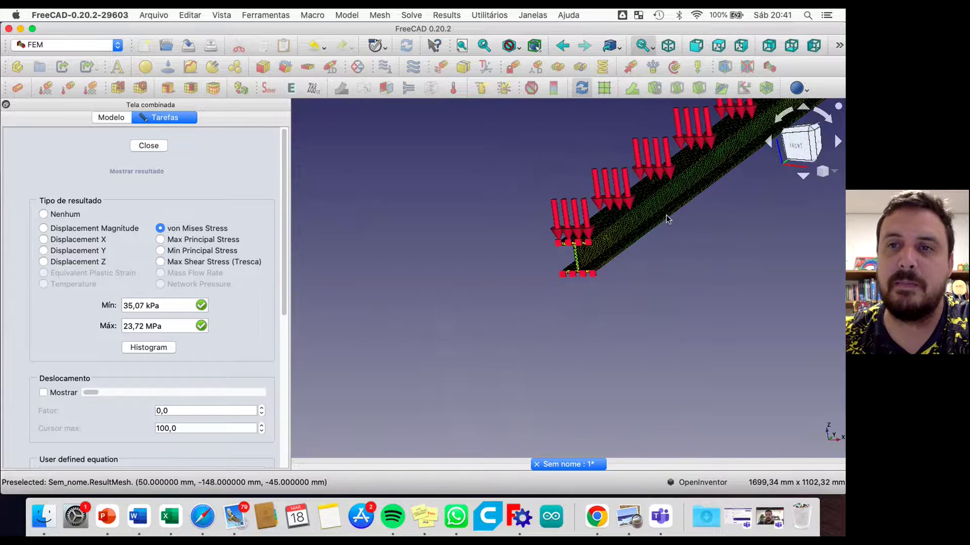
Examine the von Mises stress along the beam's middle and around the fixed supports at its far end.
middle_click_drag(698, 200, 569, 208)
scroll(528, 256, "up", 5)
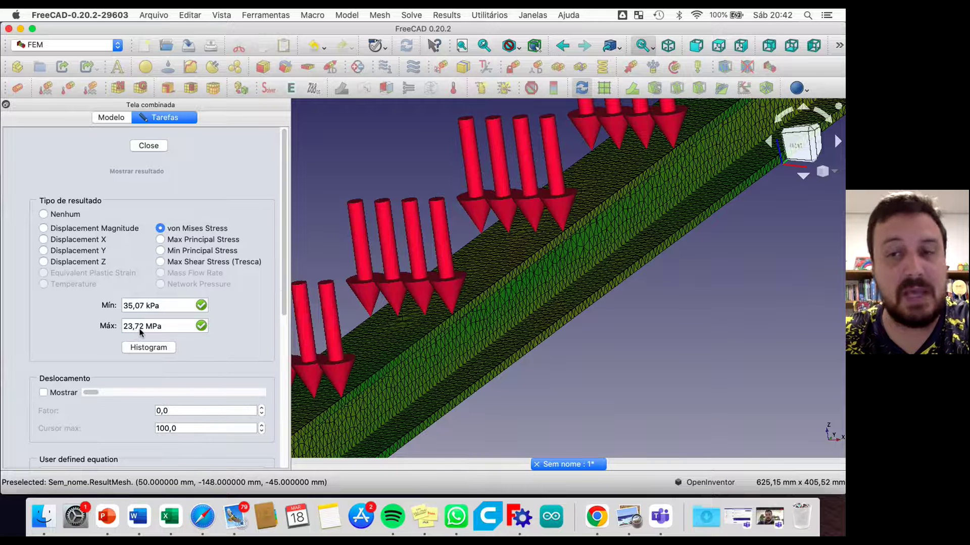
scroll(472, 283, "down", 2)
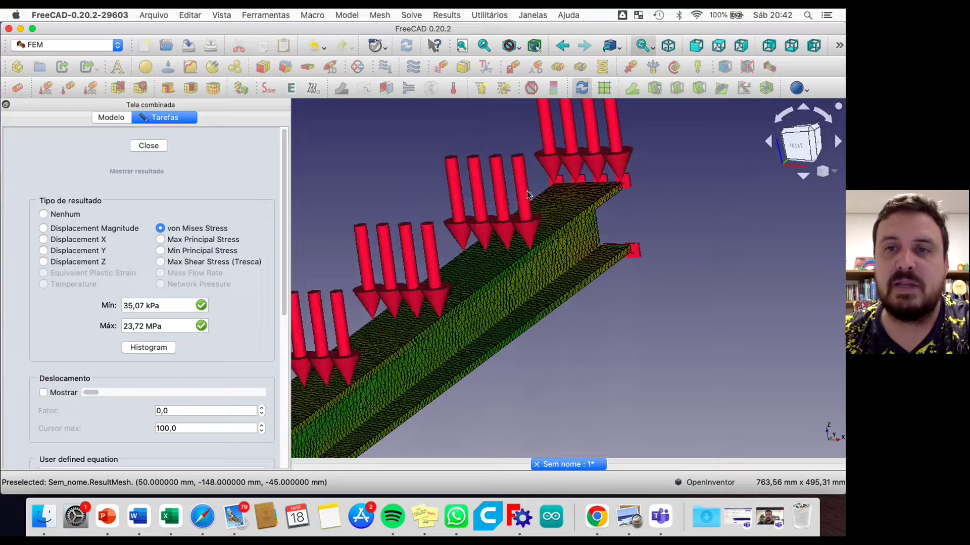
scroll(558, 279, "up", 7)
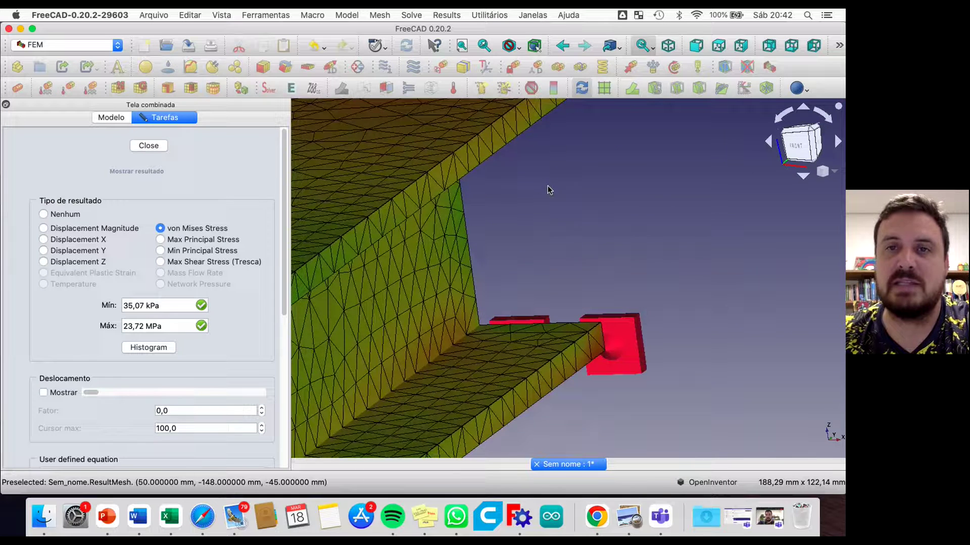
middle_click_drag(526, 228, 461, 349)
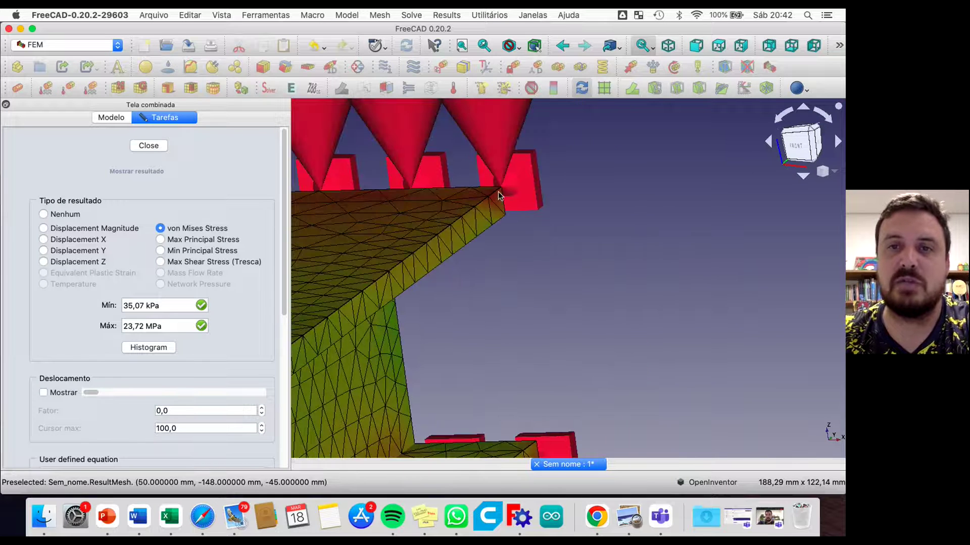
scroll(608, 207, "down", 3)
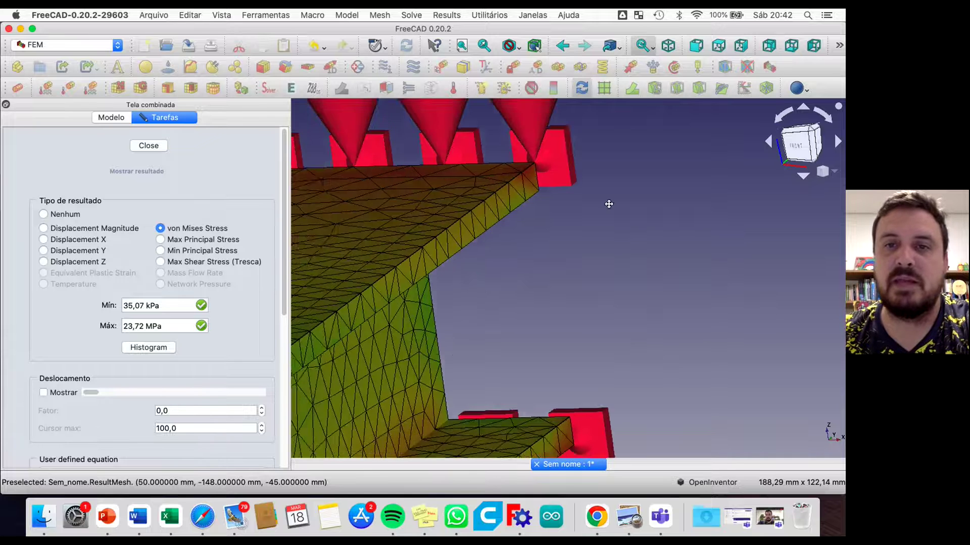
scroll(537, 253, "up", 5)
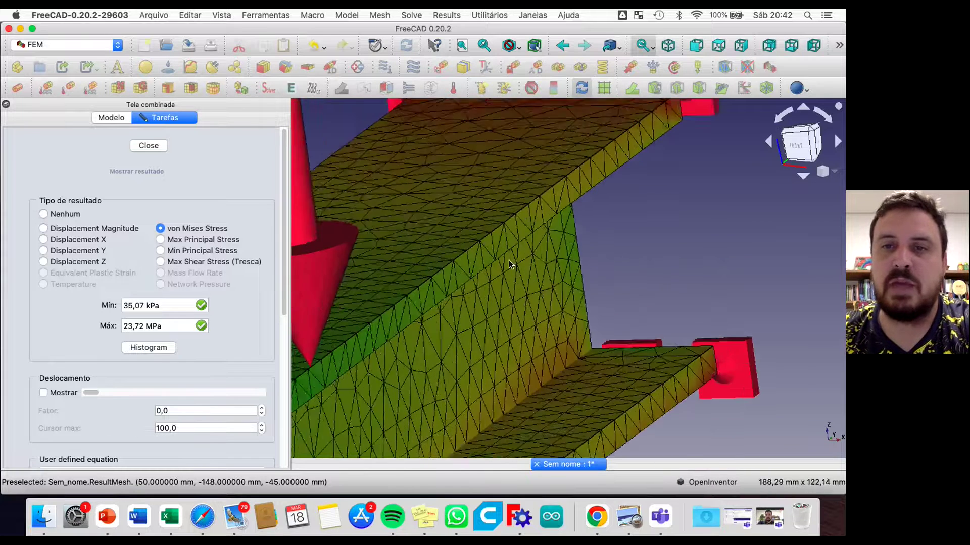
scroll(568, 245, "down", 2)
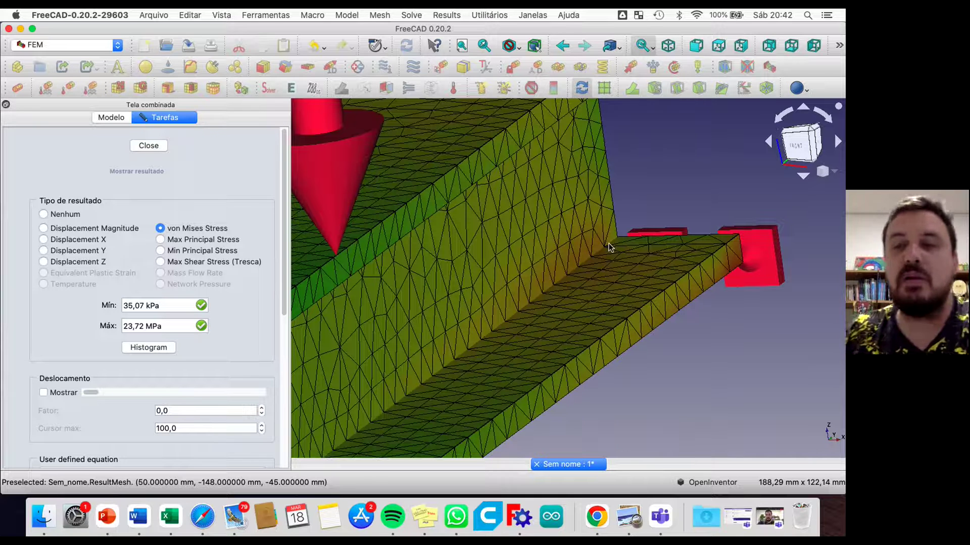
scroll(725, 250, "up", 10)
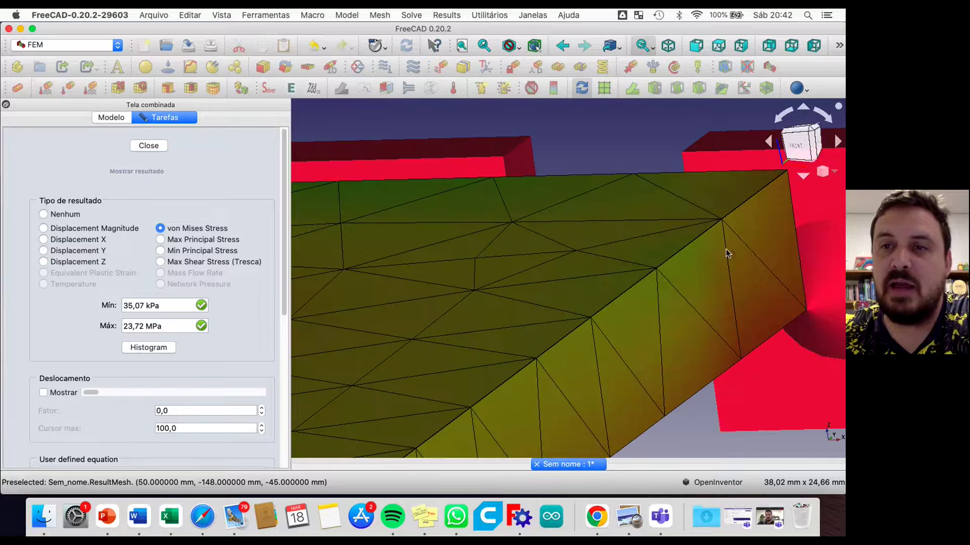
scroll(765, 233, "down", 4)
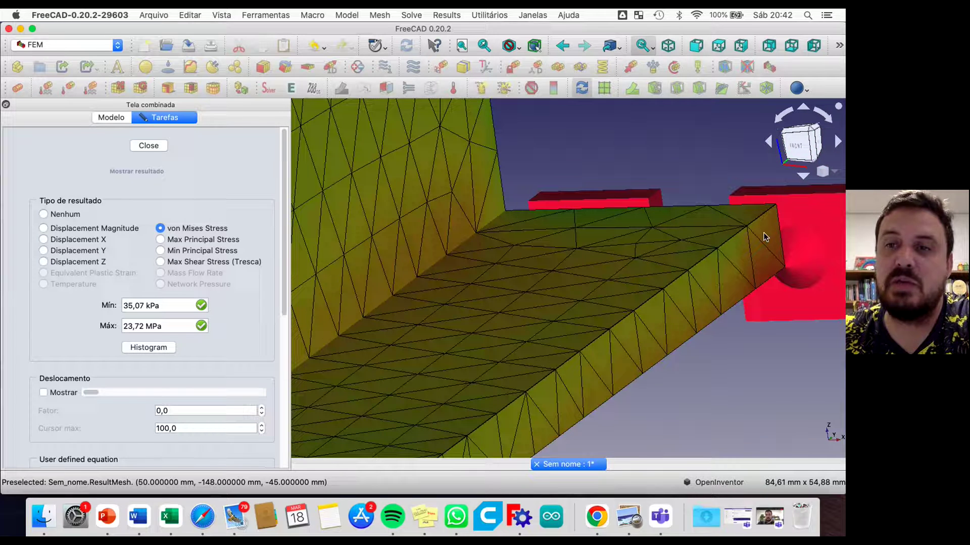
scroll(629, 228, "down", 6)
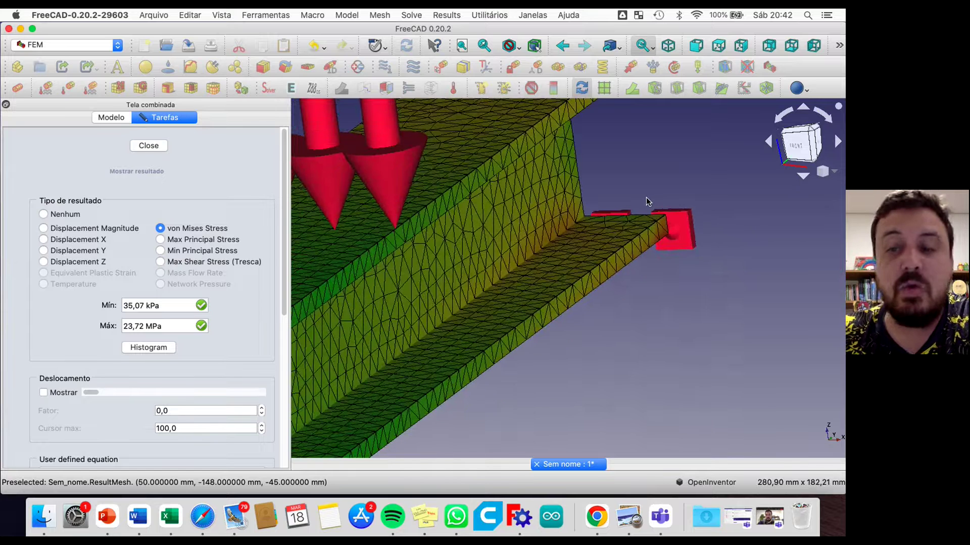
Review the von Mises stress over the whole beam and close the result display.
scroll(581, 228, "down", 8)
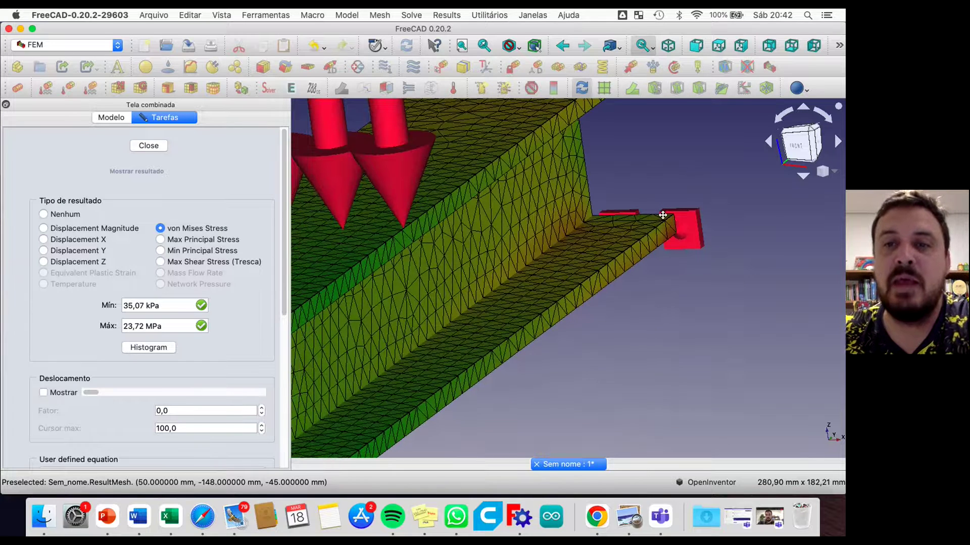
middle_click_drag(541, 283, 537, 244)
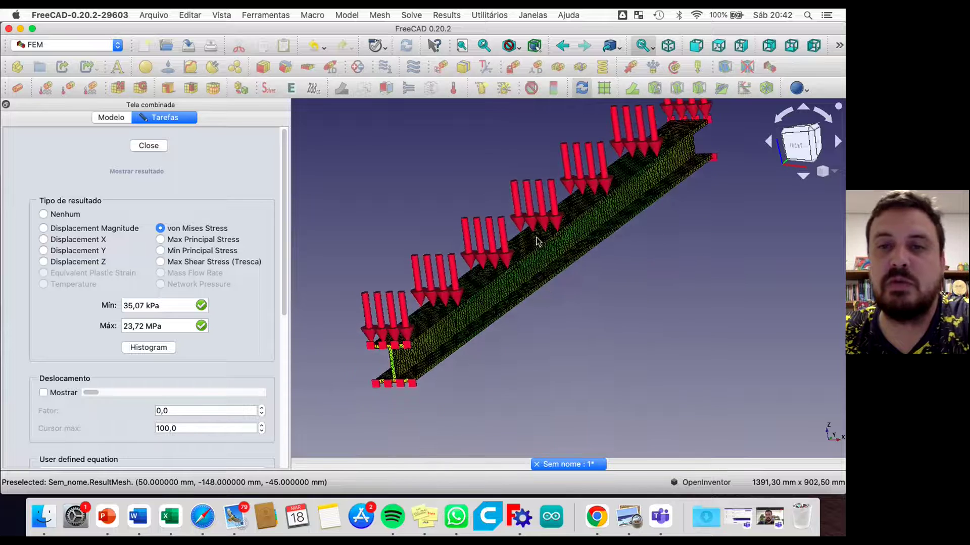
scroll(536, 245, "up", 1)
middle_click_drag(618, 235, 611, 270)
scroll(607, 263, "down", 1)
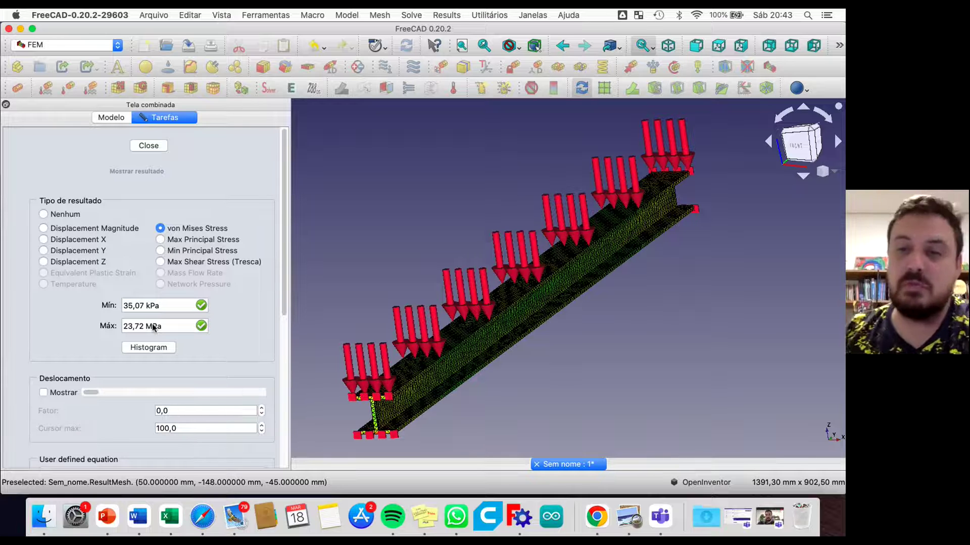
left_click(160, 146)
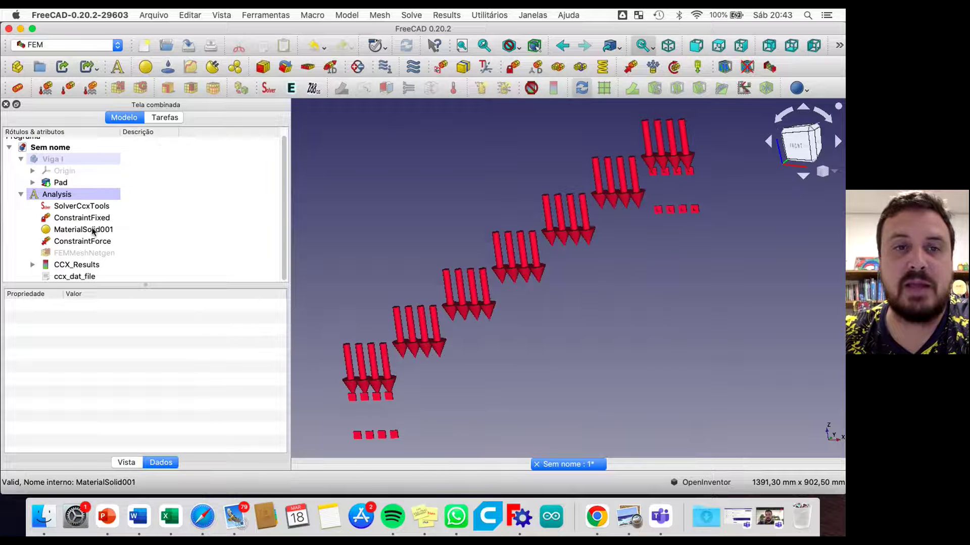
Review the mechanical properties of Steel-1C22 in MaterialSolid001's material editor, including yield strength, and leave without changes.
double_click(93, 230)
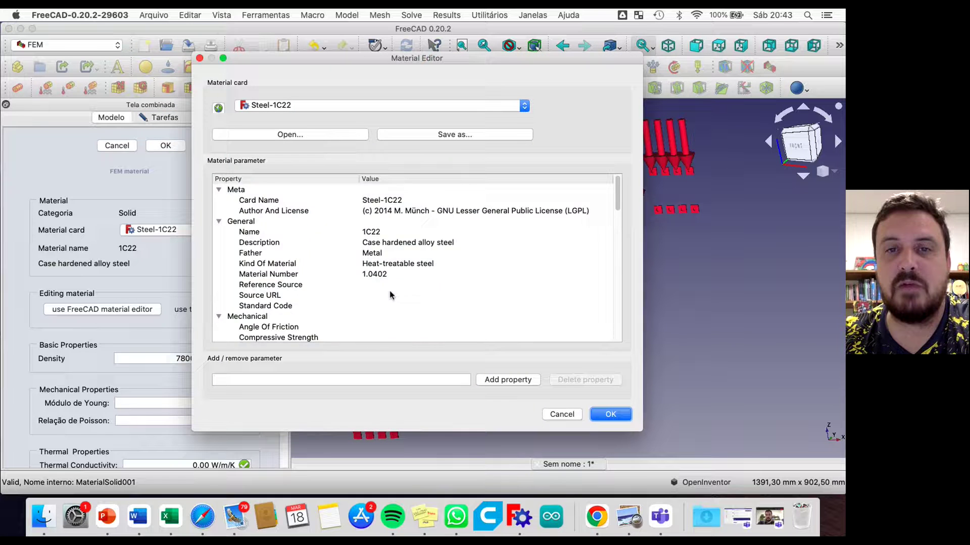
scroll(390, 290, "down", 5)
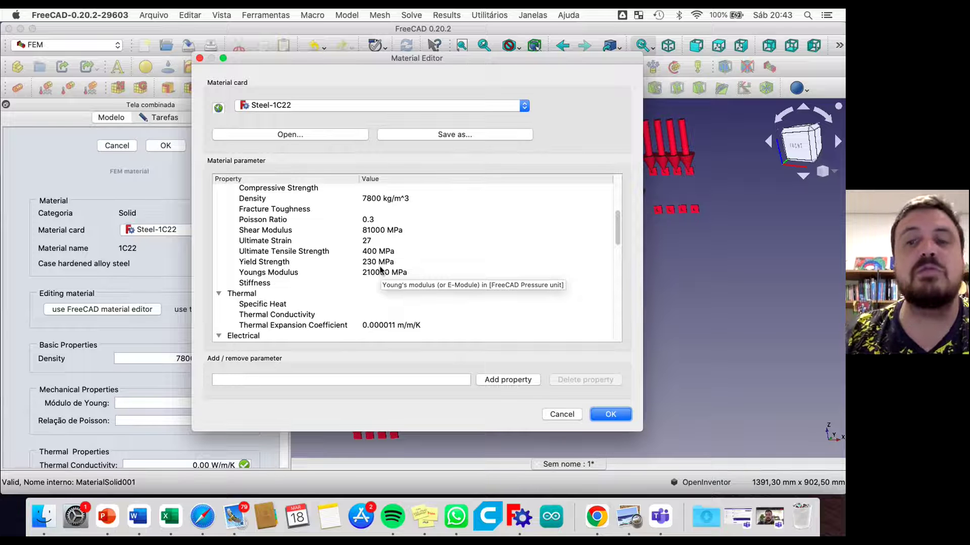
left_click(564, 415)
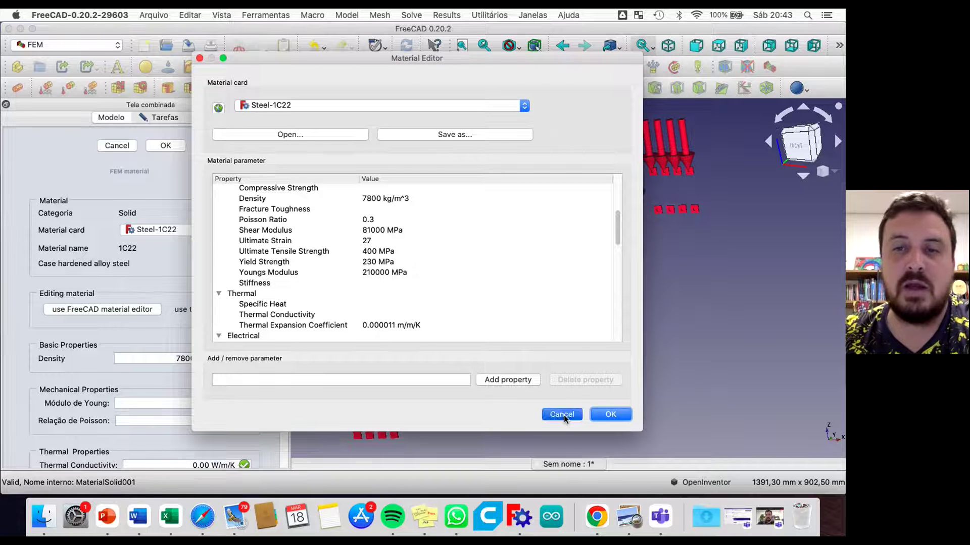
left_click(114, 147)
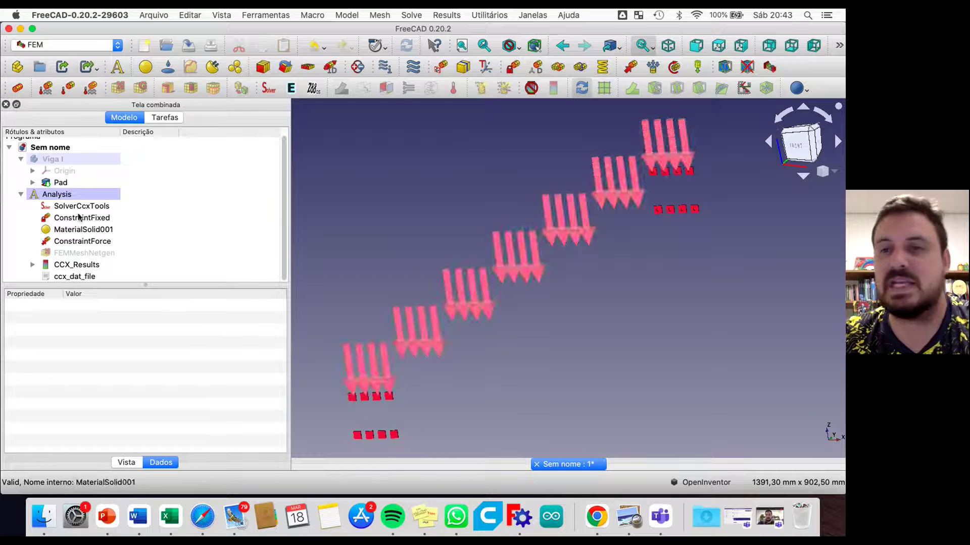
Make the FEMMeshNetgen mesh visible and inspect it along the whole beam.
left_click(85, 254)
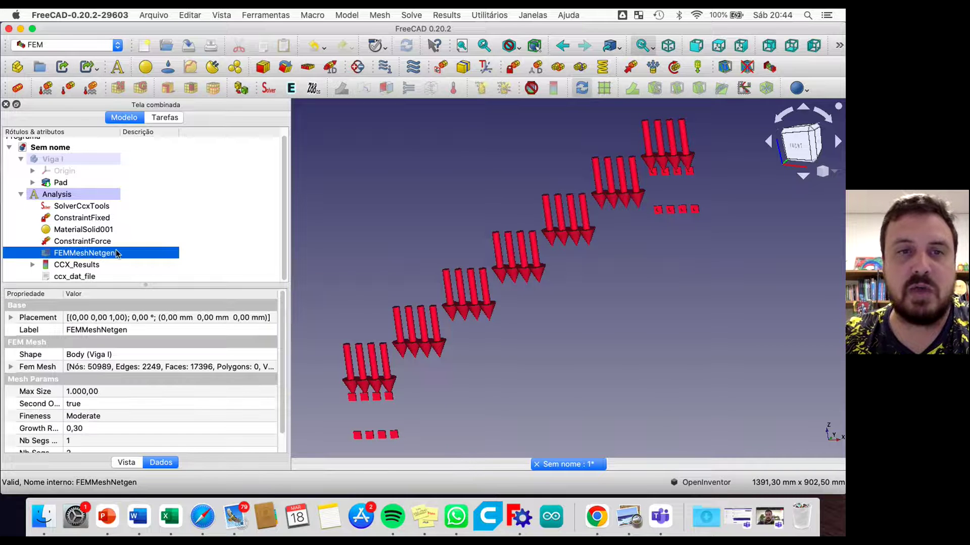
left_click(134, 246)
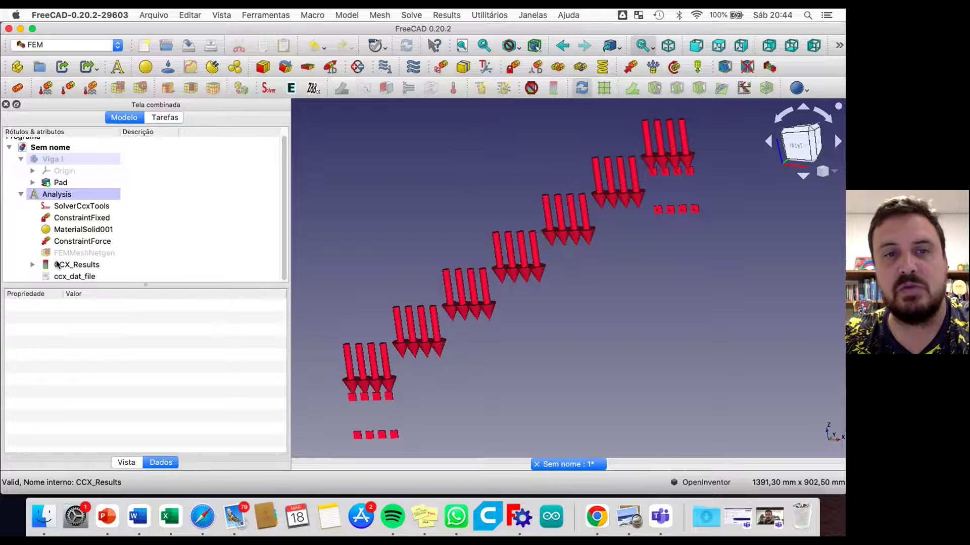
left_click(108, 253)
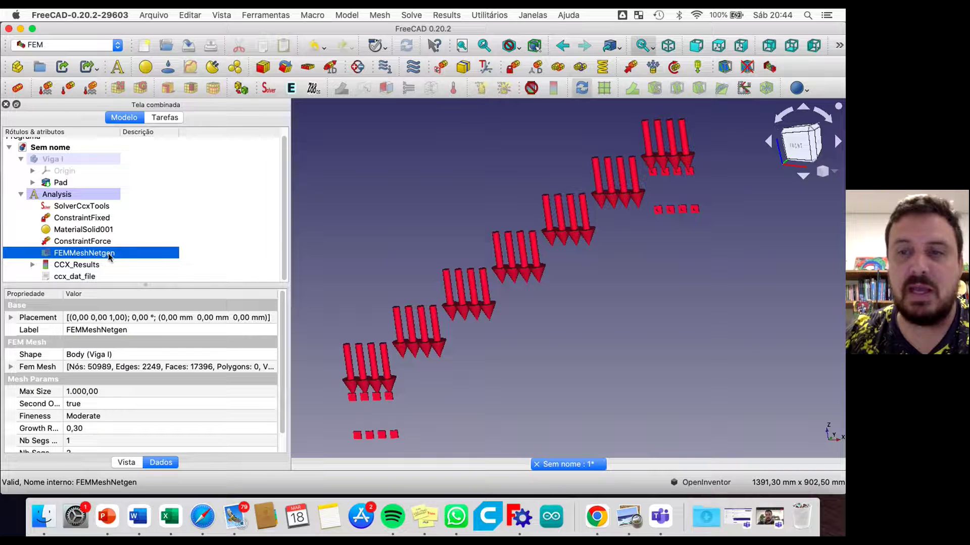
key("space")
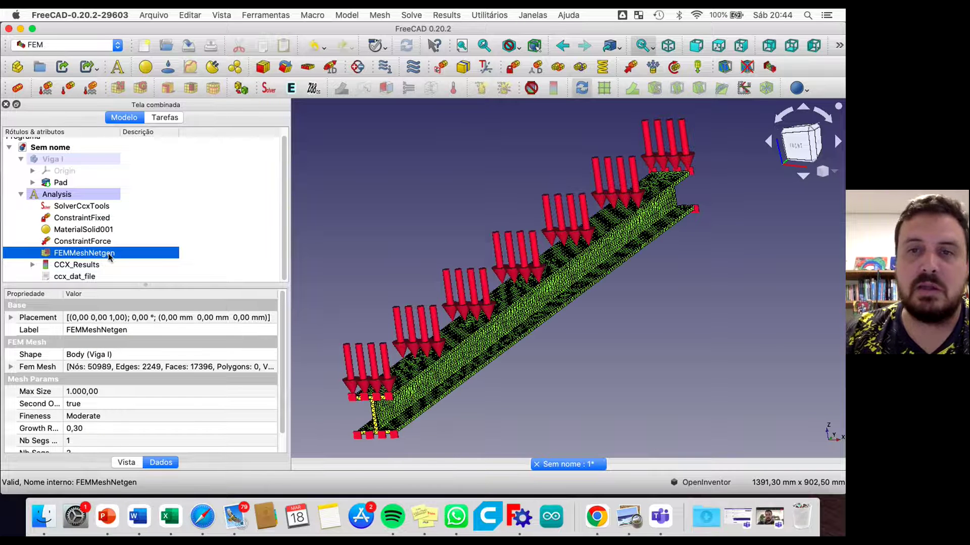
scroll(593, 281, "up", 3)
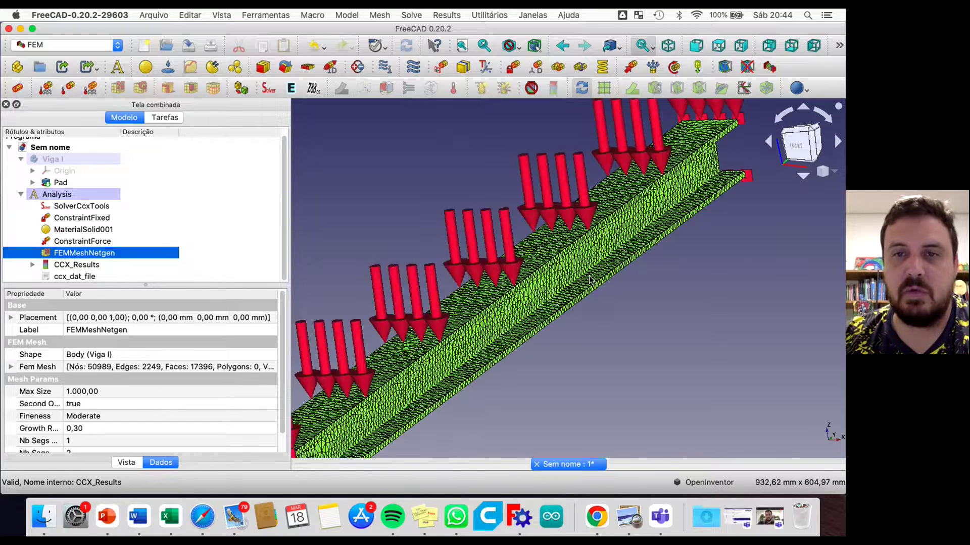
scroll(594, 281, "down", 5)
scroll(545, 325, "up", 5)
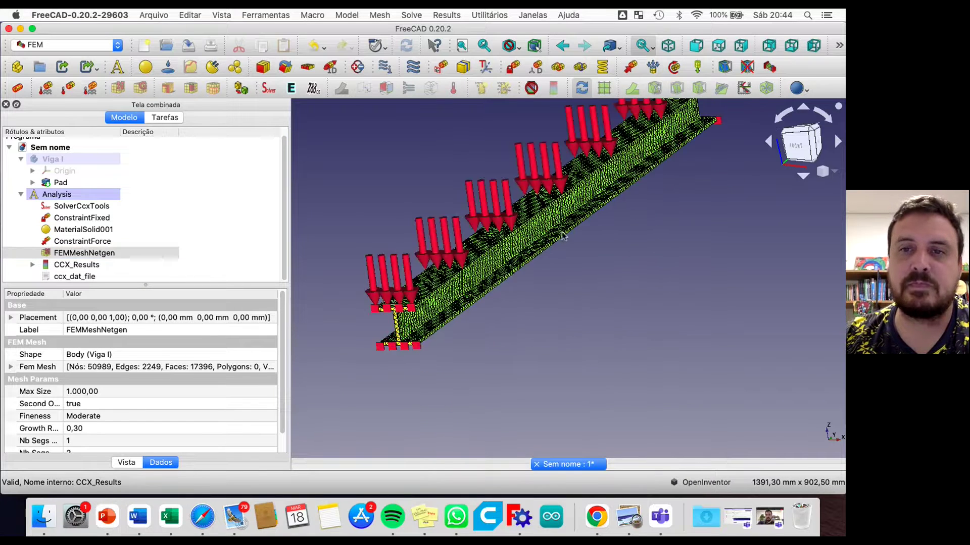
scroll(578, 279, "down", 3)
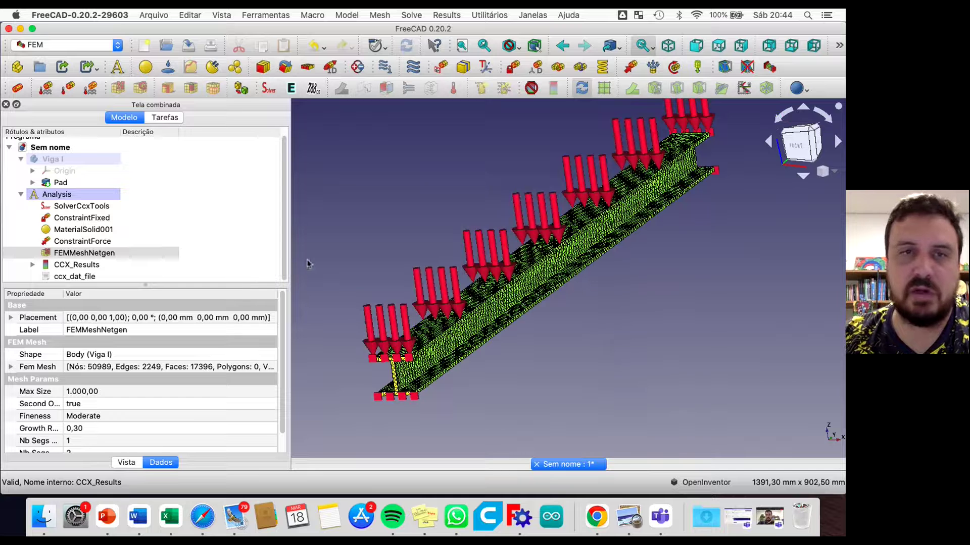
left_click(101, 254)
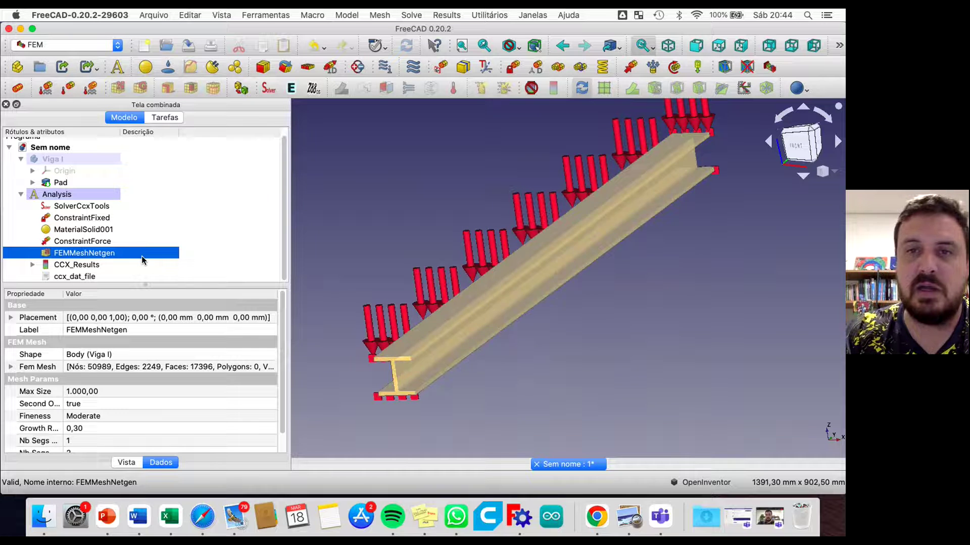
key("space")
key("space")
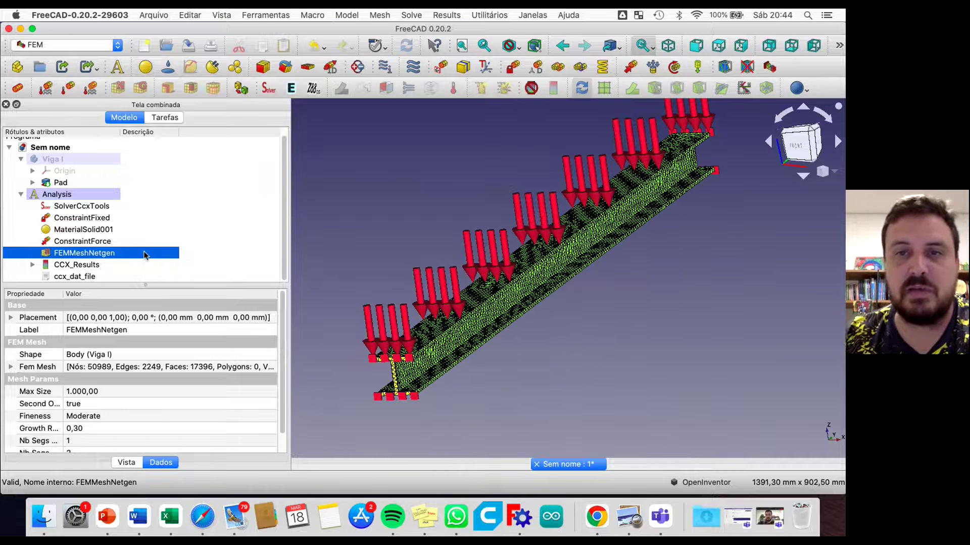
Hide the ConstraintForce load arrows and inspect the bare mesh along the beam.
left_click(88, 241)
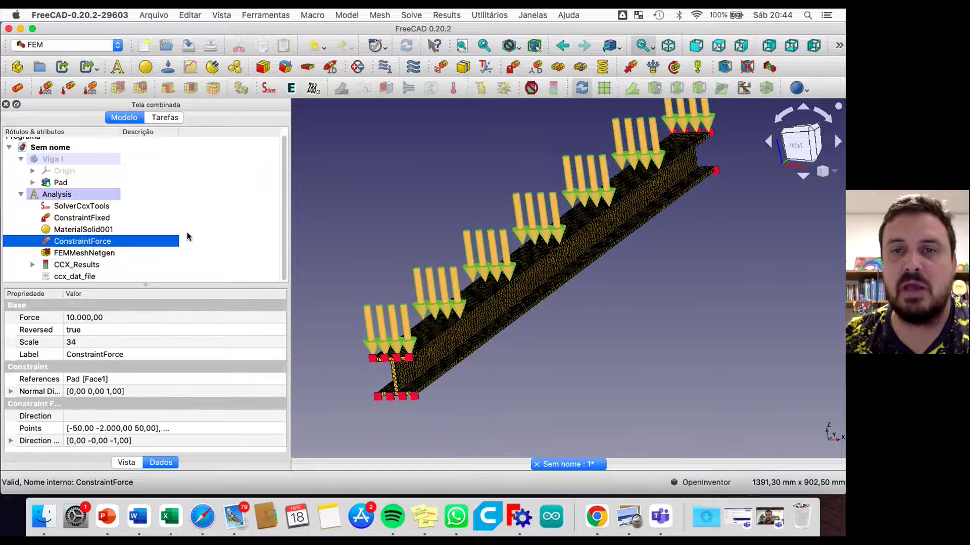
key("space")
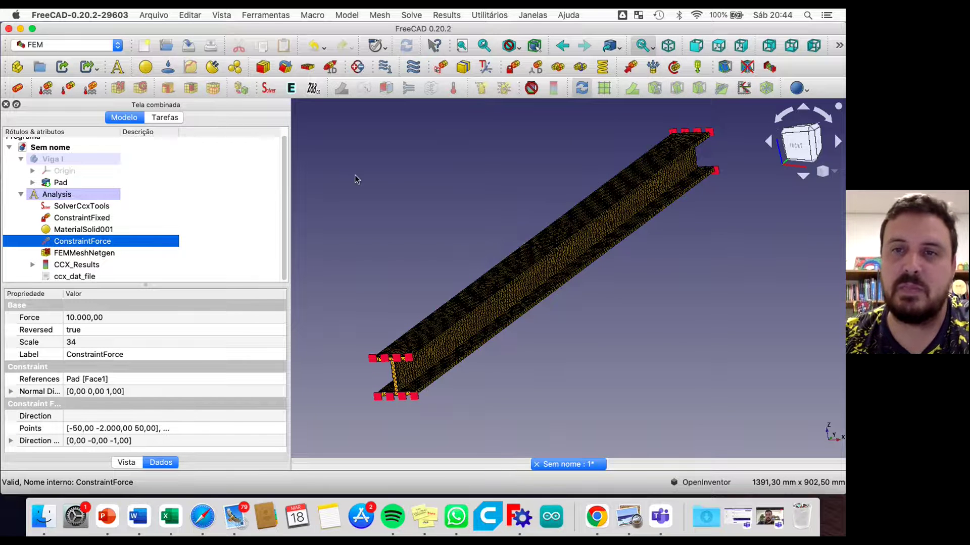
scroll(586, 254, "up", 5)
scroll(626, 270, "down", 5)
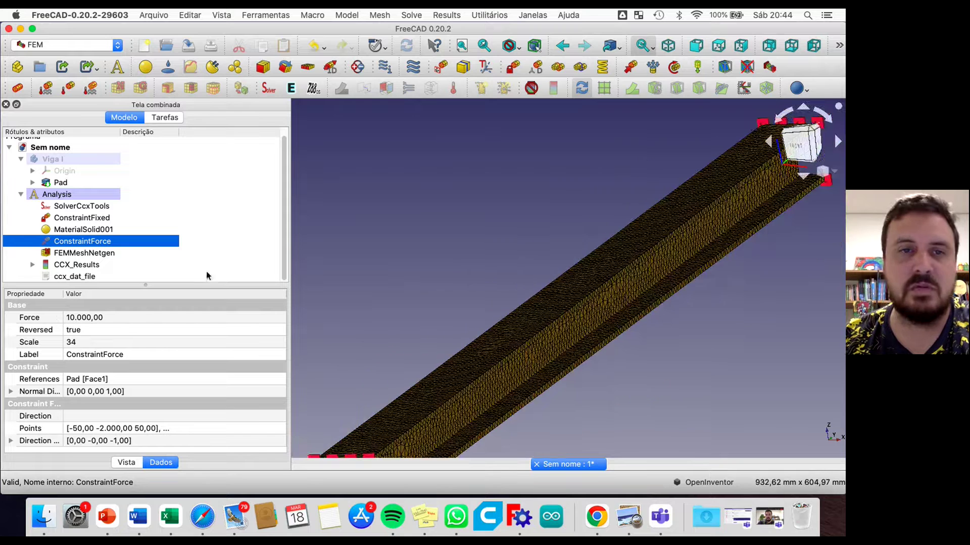
Make the ConstraintForce load arrows visible again and inspect the whole loaded beam mesh.
left_click(112, 255)
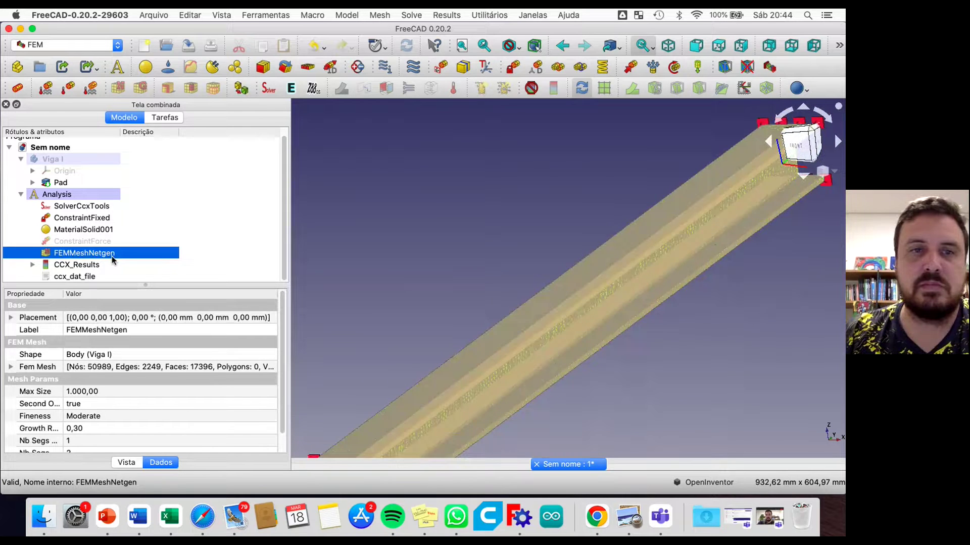
left_click(106, 242)
key("space")
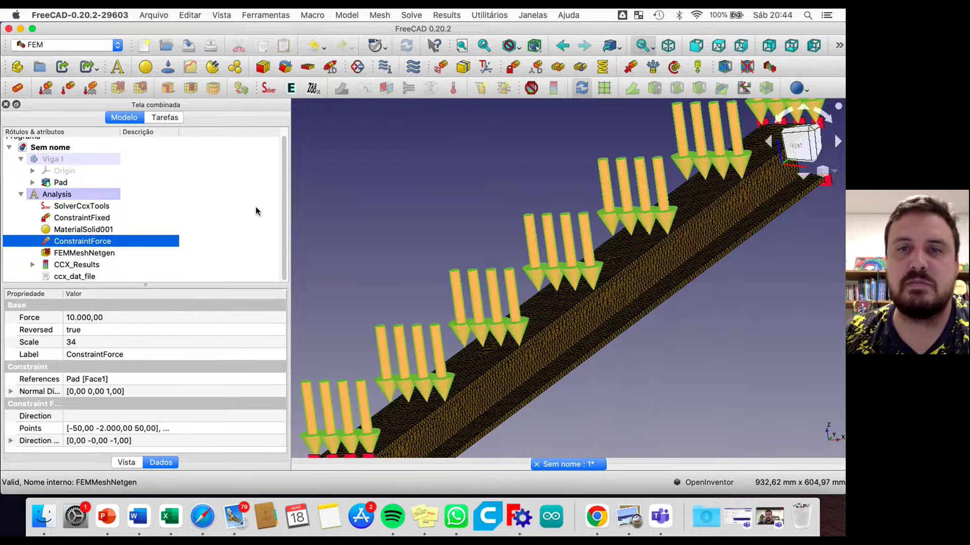
left_click(397, 207)
scroll(396, 212, "down", 5)
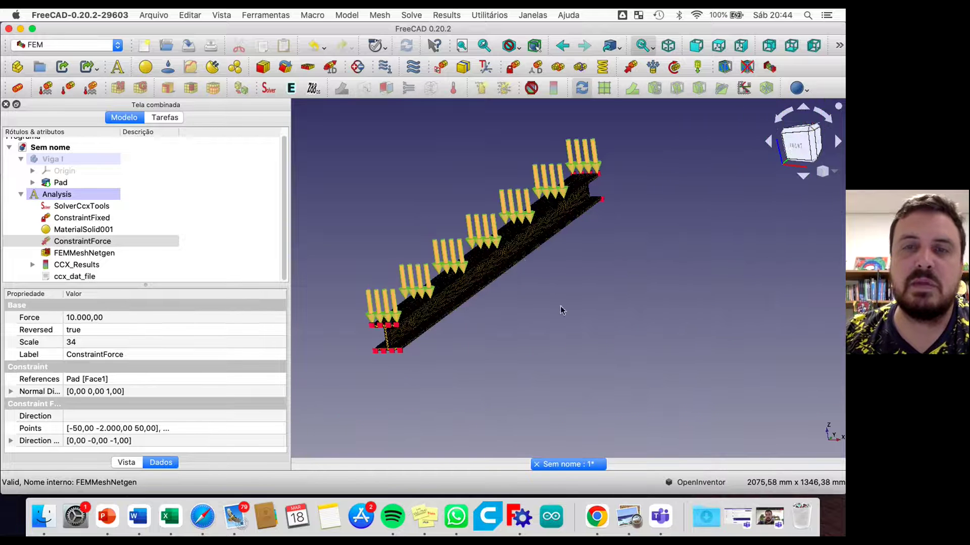
scroll(484, 253, "up", 5)
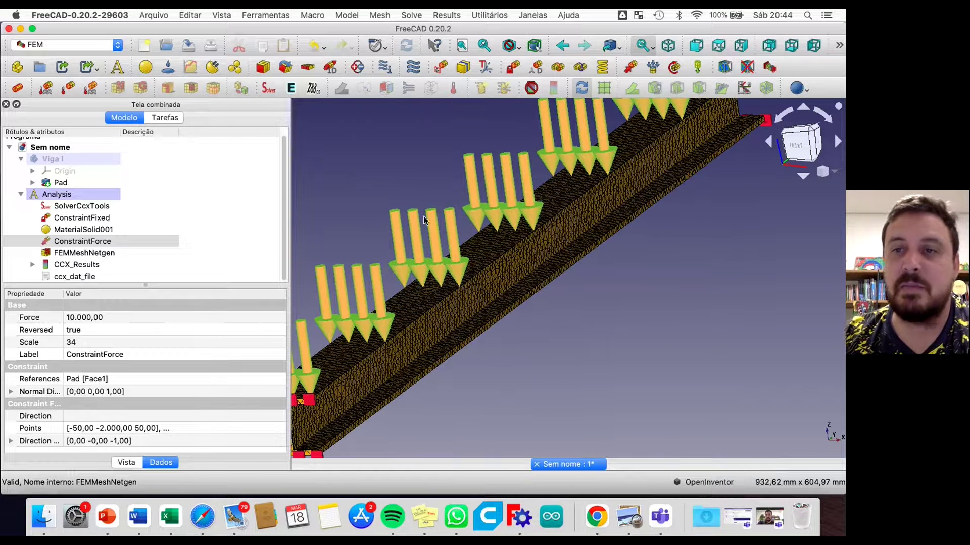
scroll(423, 216, "down", 4)
middle_click_drag(569, 279, 558, 319)
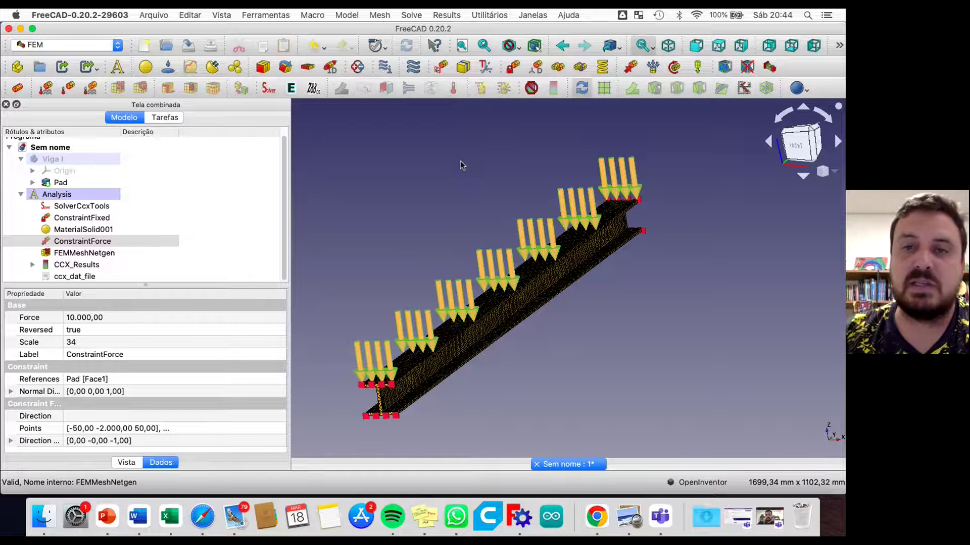
Review the displacement magnitude and von Mises stress in CCX_Results and close the result display.
left_click(82, 265)
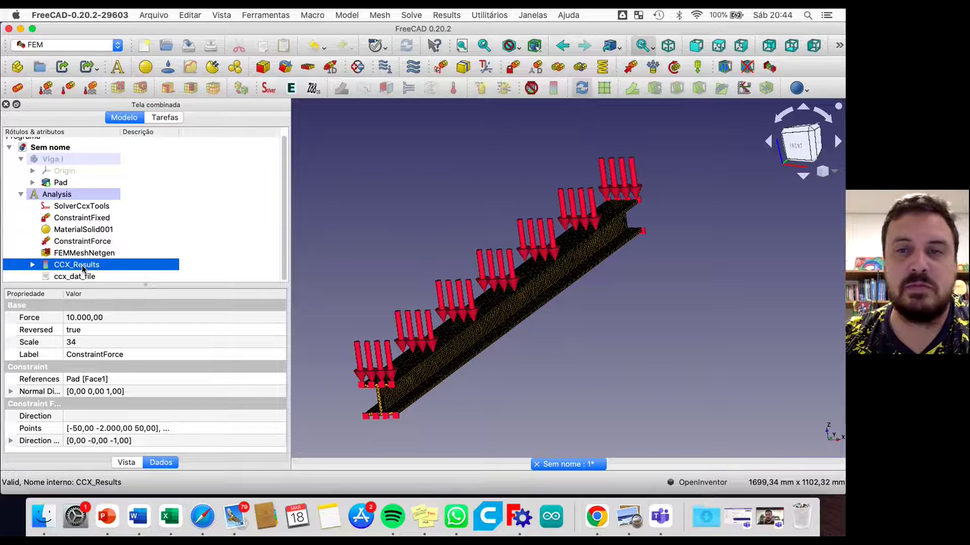
double_click(51, 266)
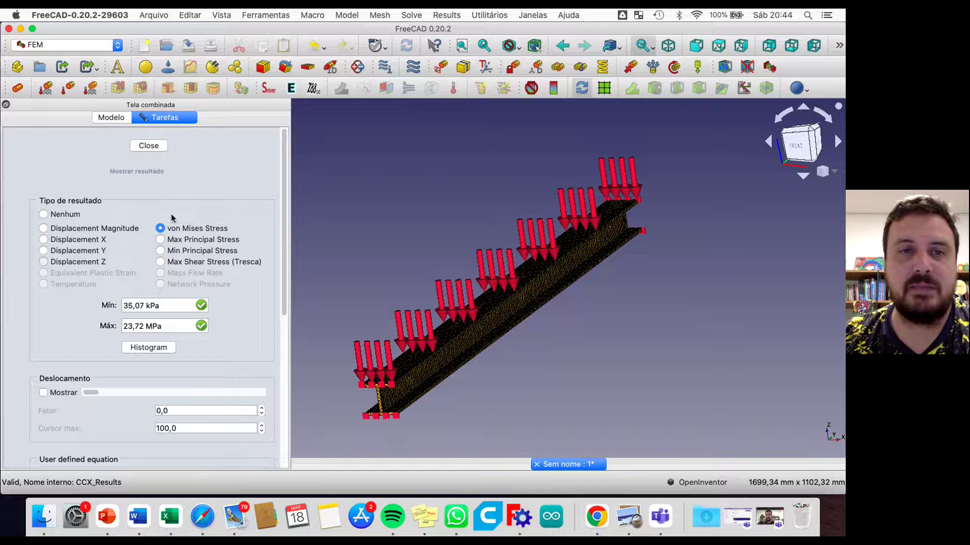
left_click(72, 227)
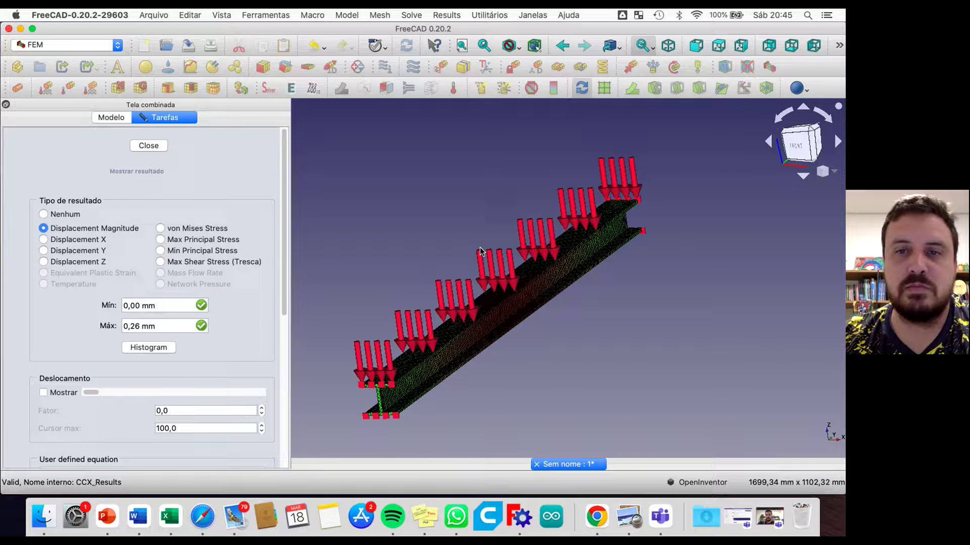
scroll(474, 284, "up", 3)
scroll(473, 284, "down", 5)
middle_click_drag(521, 314, 558, 284)
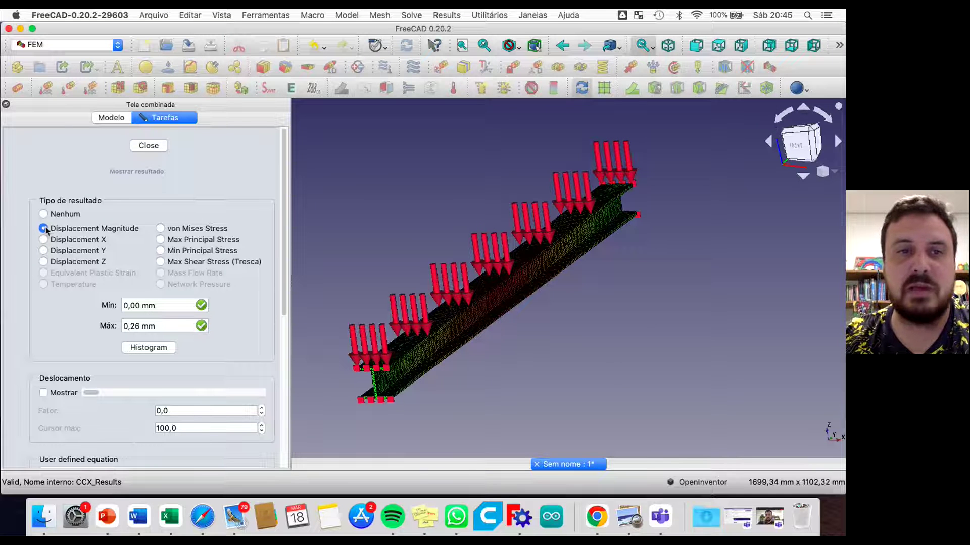
left_click(161, 229)
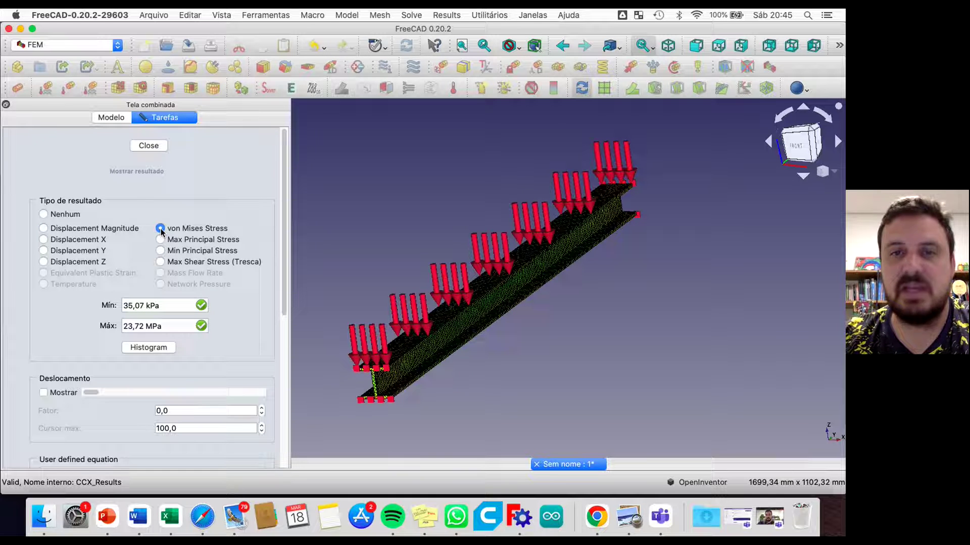
left_click(44, 228)
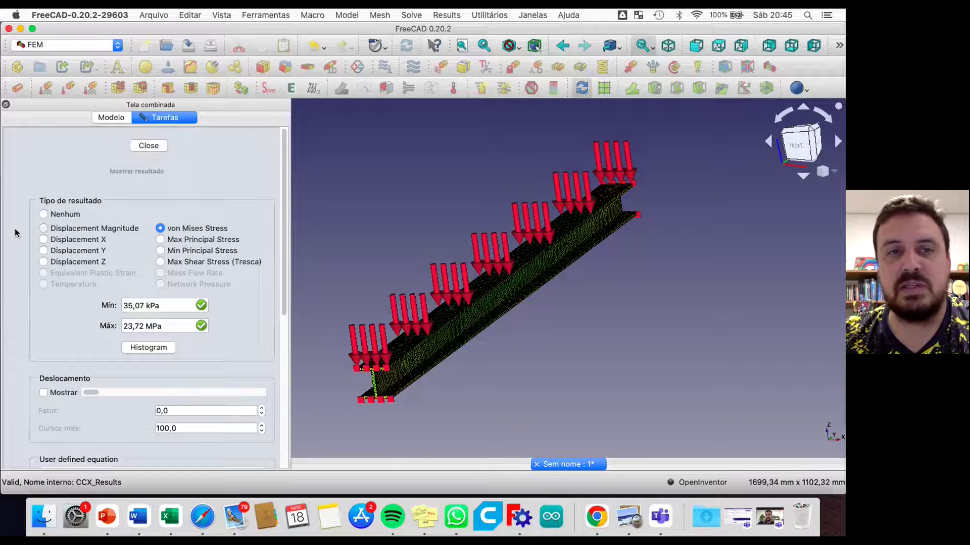
left_click(151, 147)
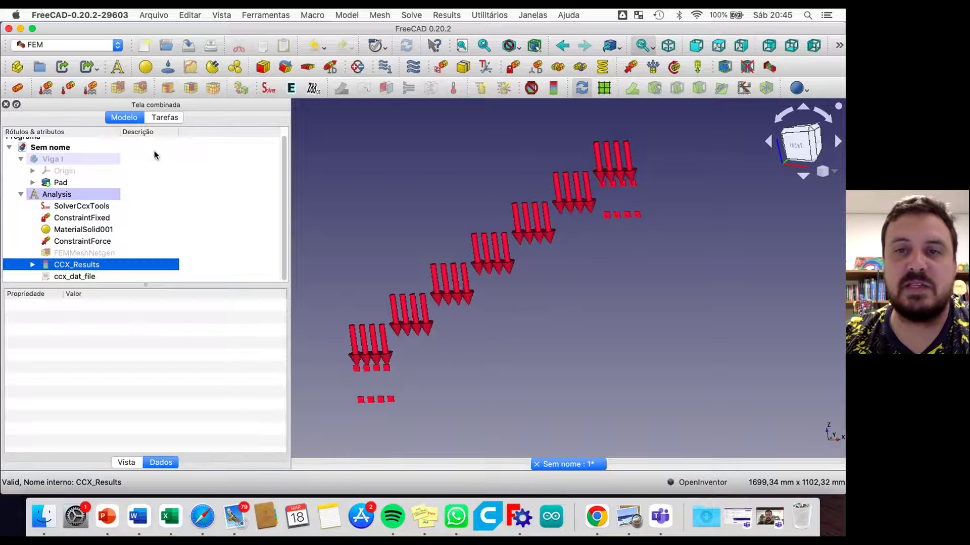
Make the FEMMeshNetgen mesh visible and set the ConstraintForce load on Pad:Face1 to 50000 N.
left_click(110, 253)
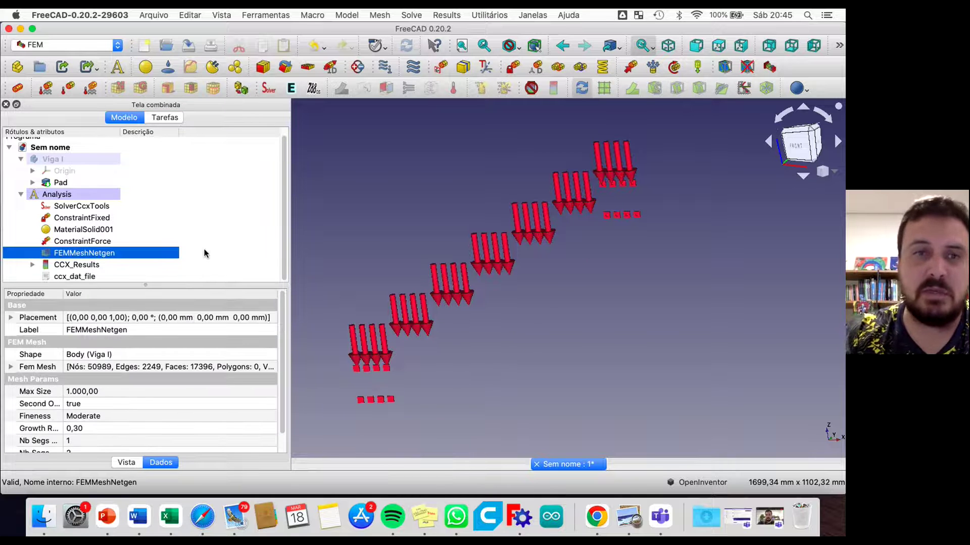
key("space")
left_click(83, 245)
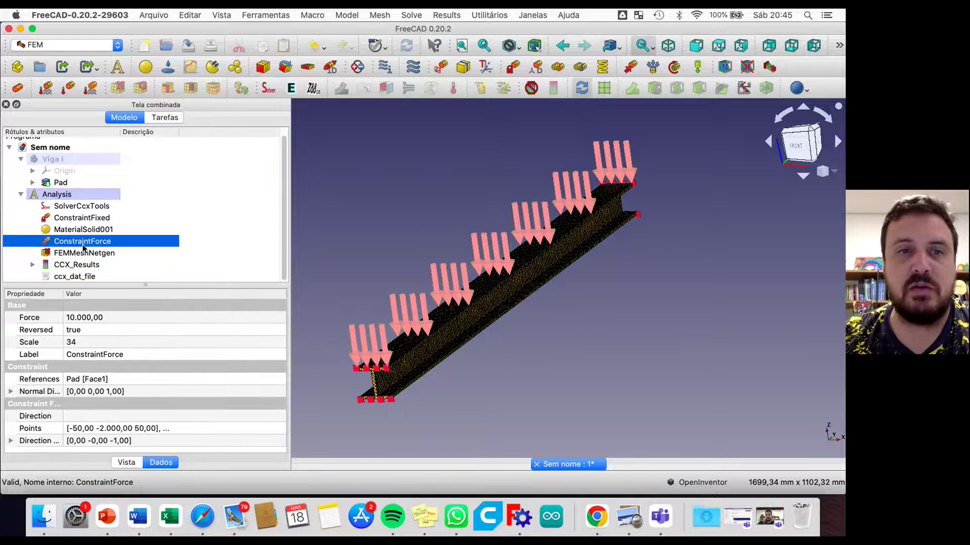
double_click(91, 245)
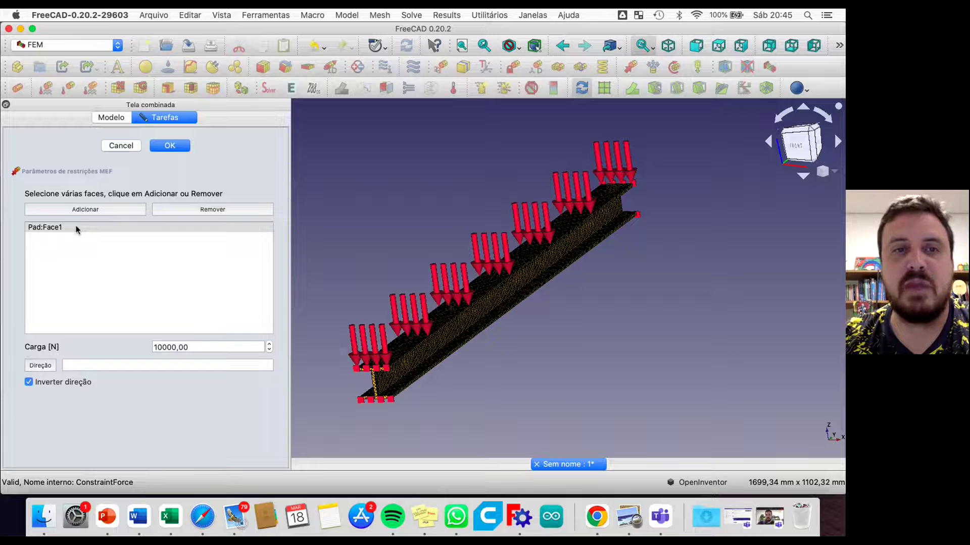
left_click(77, 230)
left_click(163, 348)
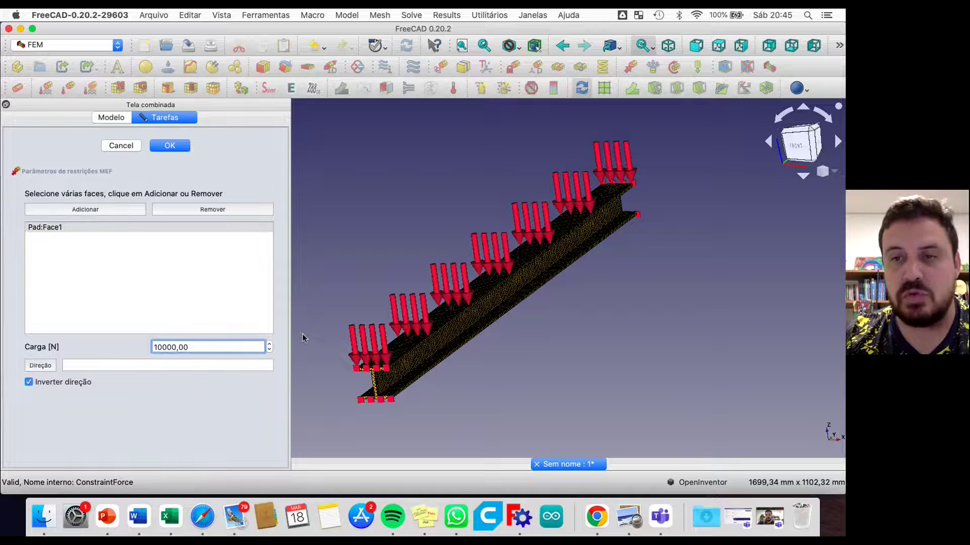
key("Left")
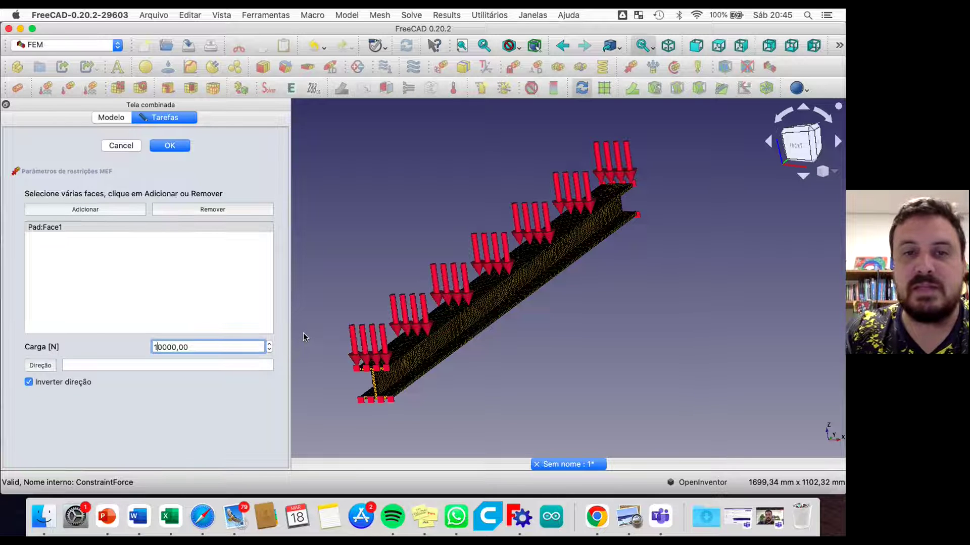
key("BackSpace")
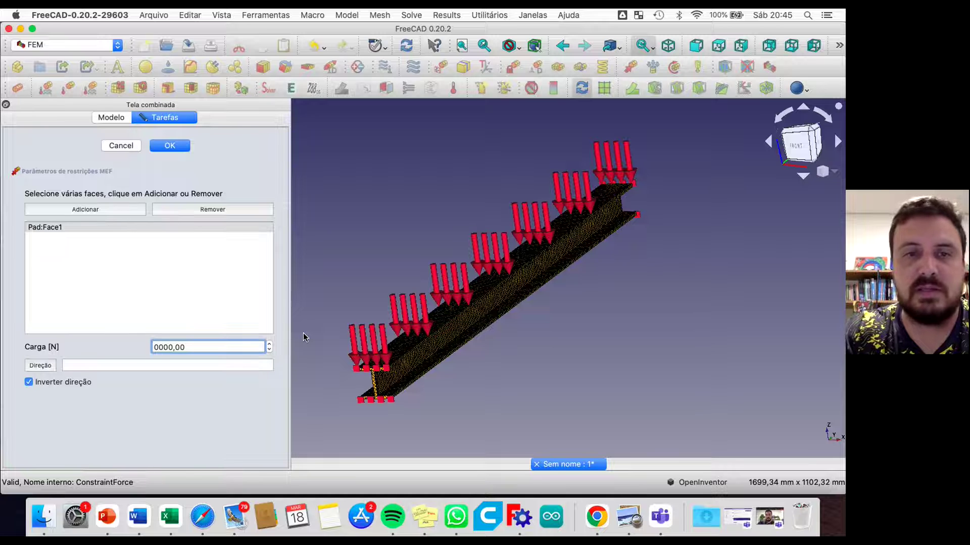
type("5")
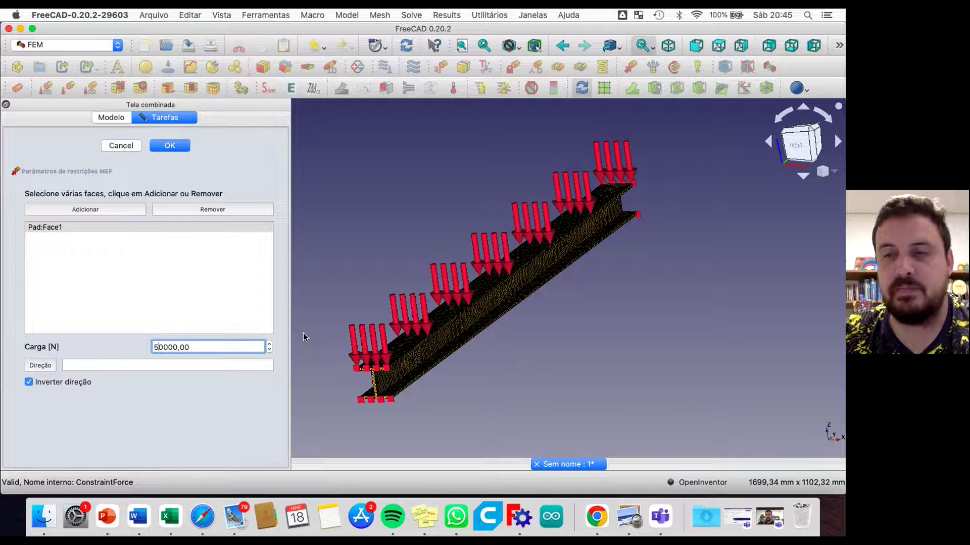
left_click(175, 145)
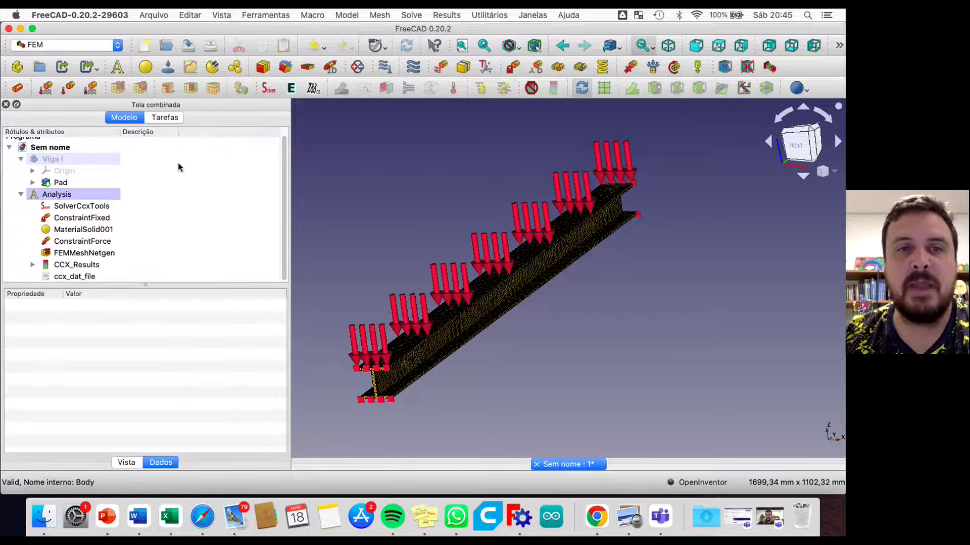
Write the .inp file and run the static CalculiX analysis from SolverCcxTools, closing the solver task when it is done.
left_click(72, 207)
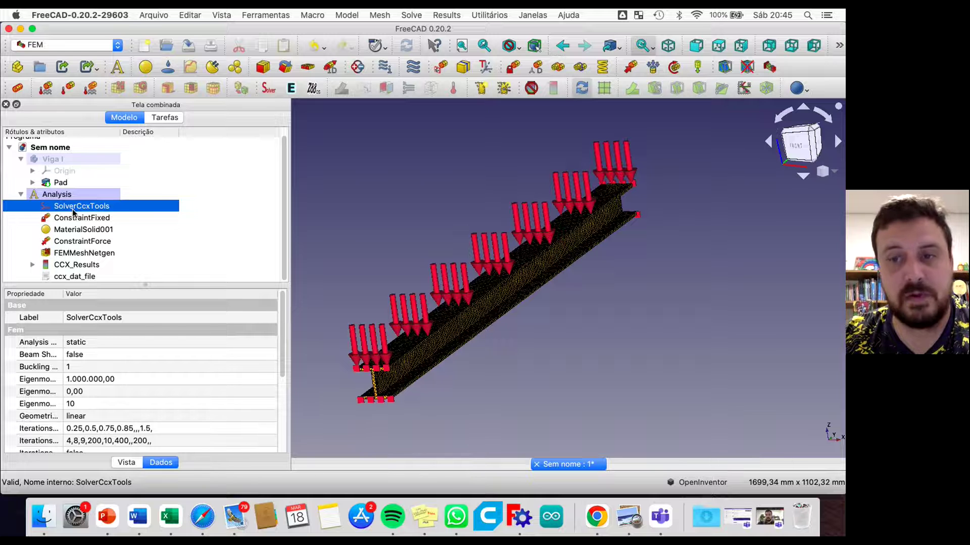
double_click(72, 208)
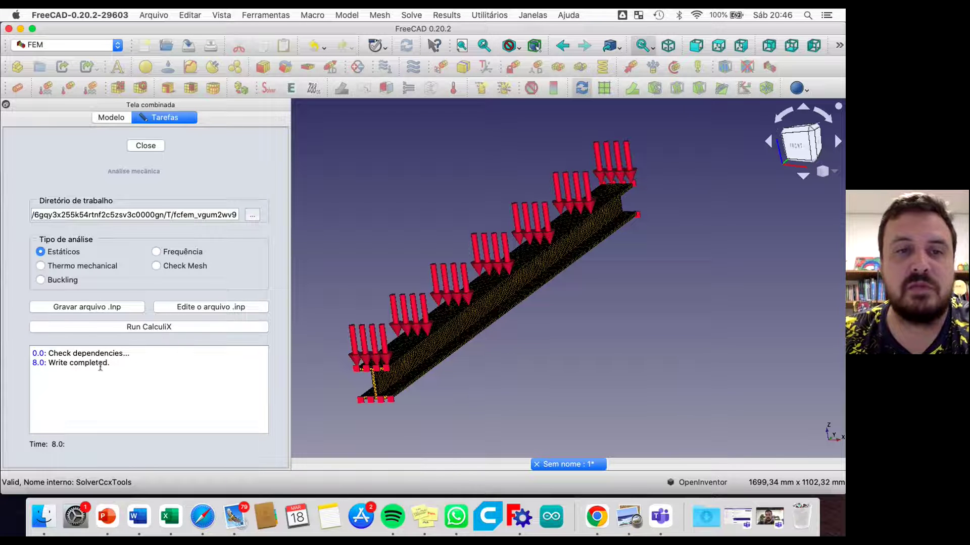
left_click(173, 327)
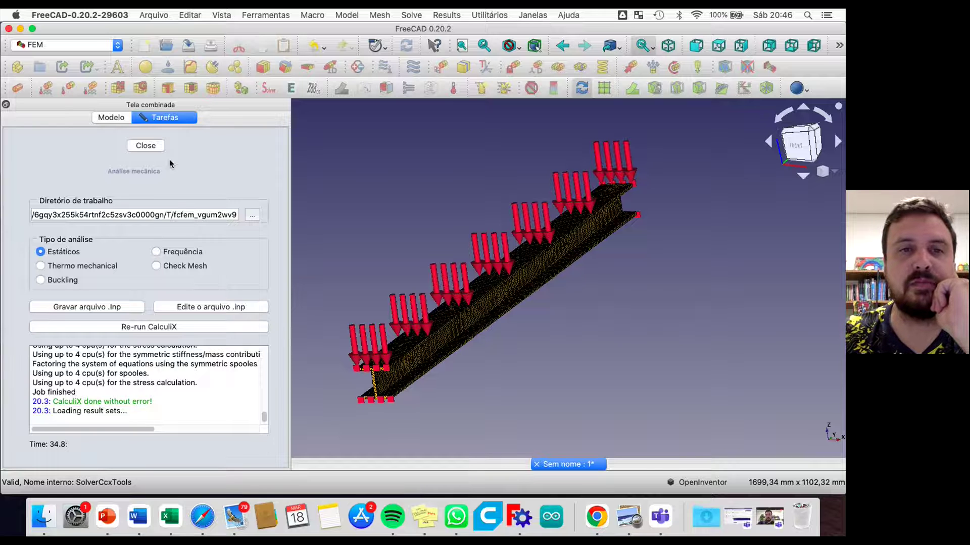
left_click(146, 146)
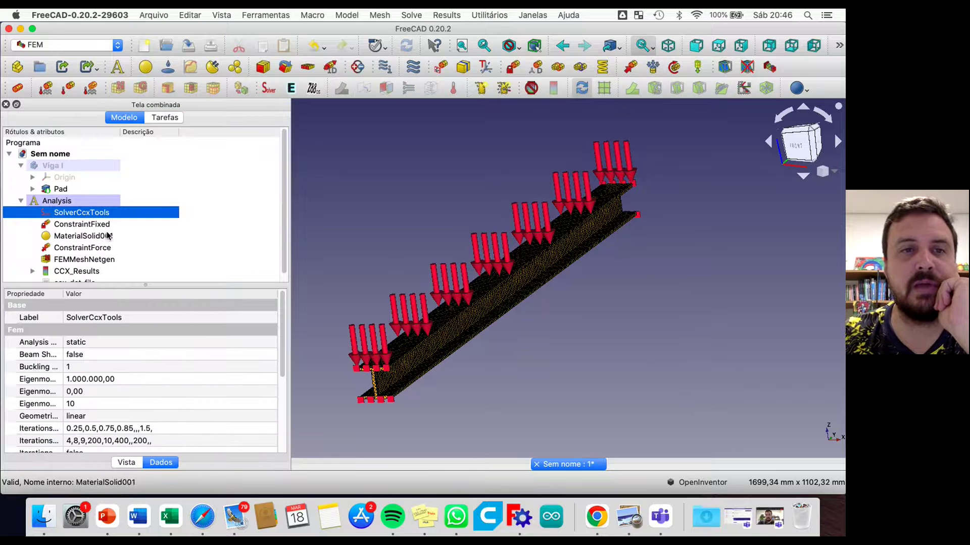
Review CCX_Results' displacement magnitude with the deformation exaggerated to factor 100, and return the beam to its undeformed display.
scroll(89, 257, "down", 1)
left_click(83, 263)
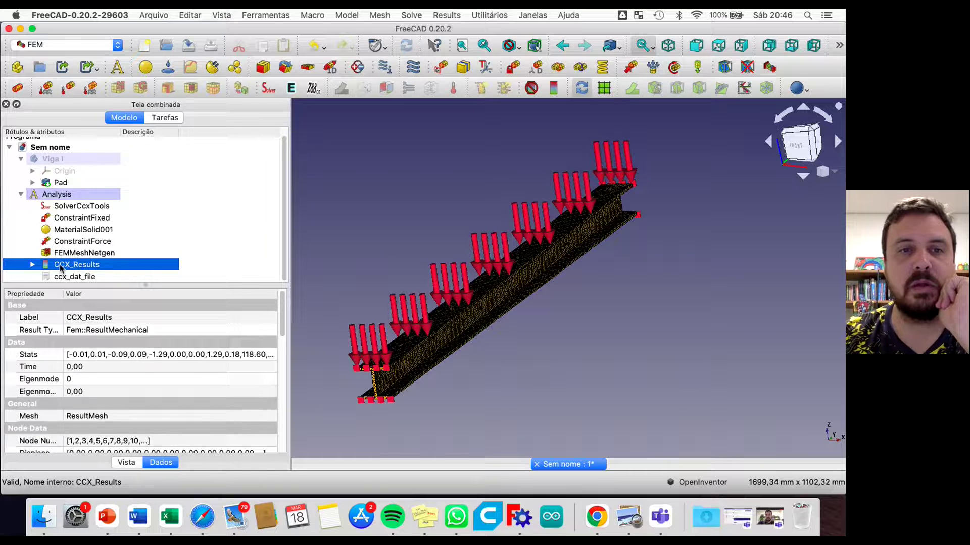
double_click(63, 267)
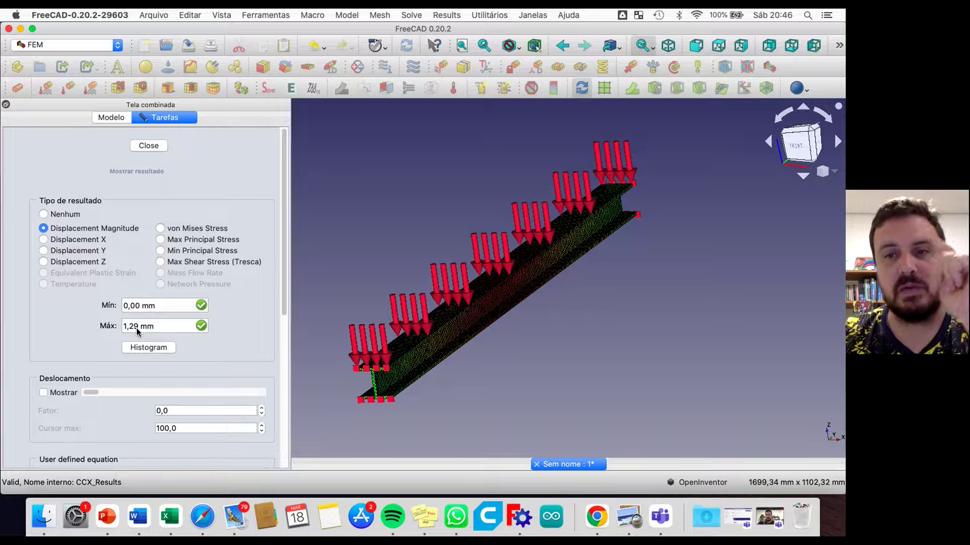
left_click(44, 393)
left_click_drag(90, 392, 266, 390)
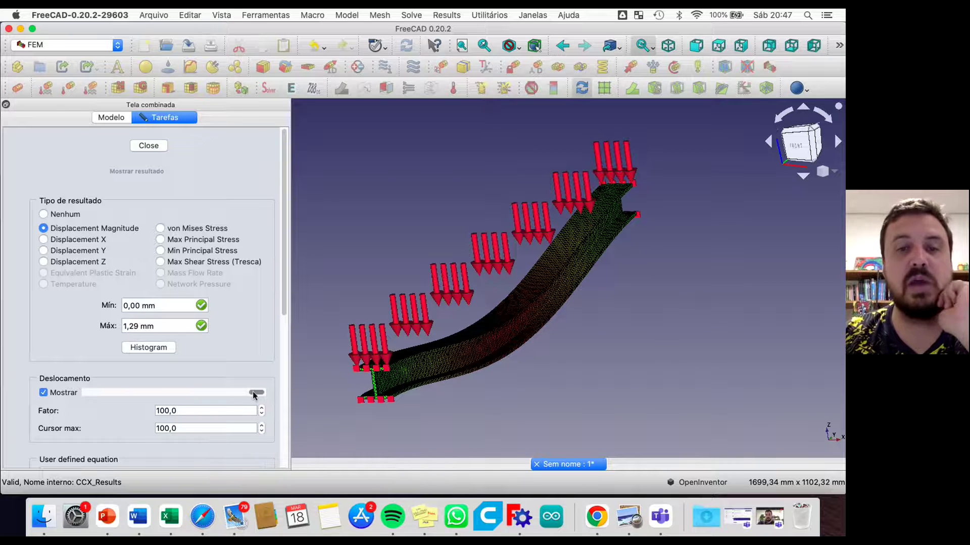
left_click_drag(252, 392, 76, 399)
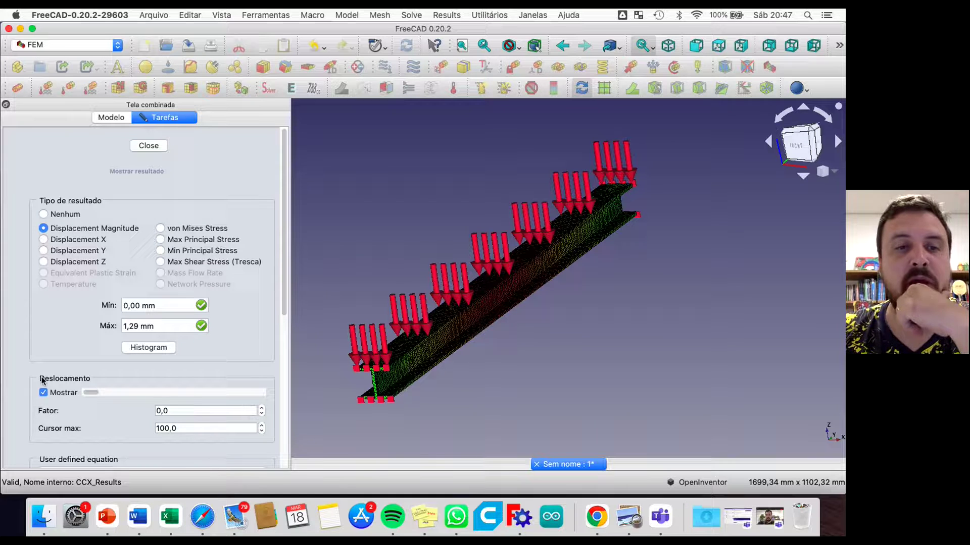
left_click(43, 392)
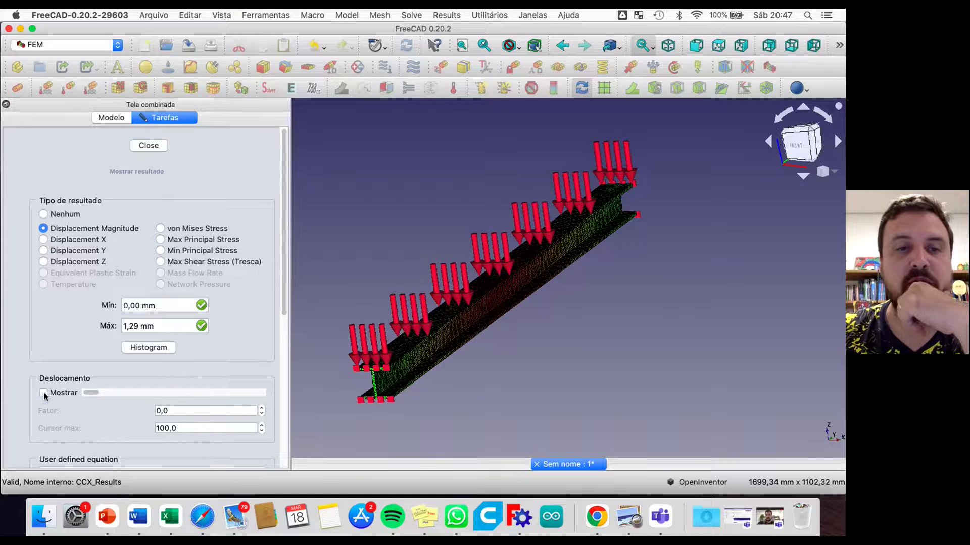
Show the von Mises stress and examine its distribution along the beam toward the near-end fixed supports.
left_click(160, 229)
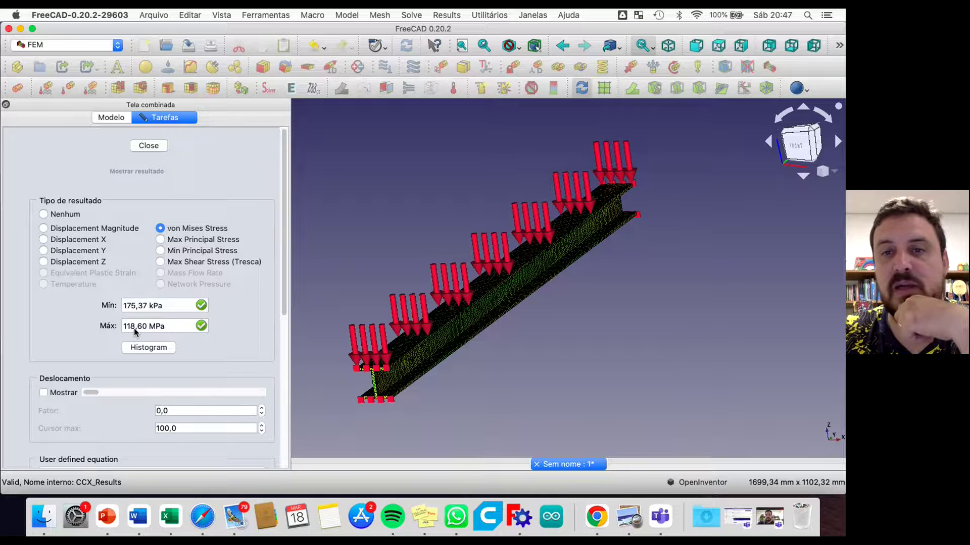
scroll(534, 263, "up", 2)
scroll(533, 263, "up", 2)
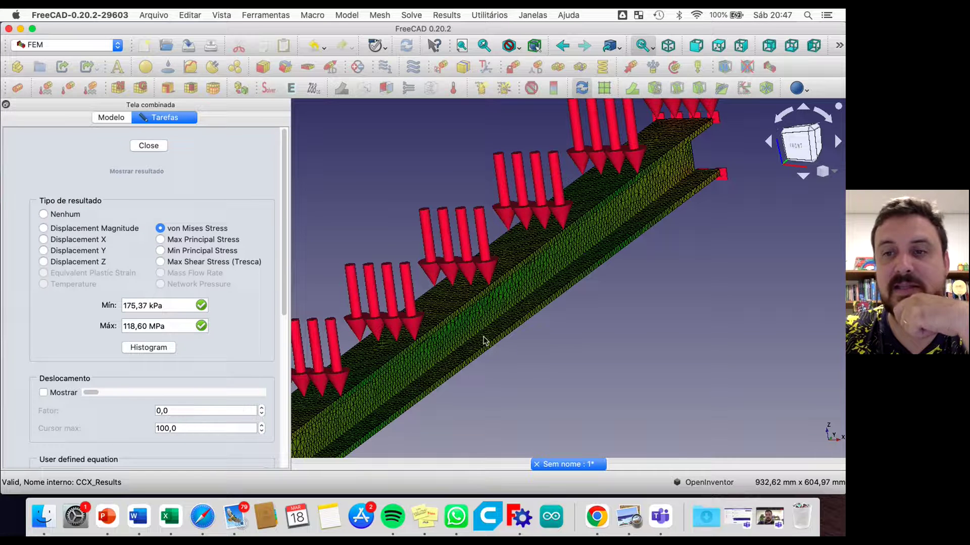
middle_click_drag(538, 341, 397, 310)
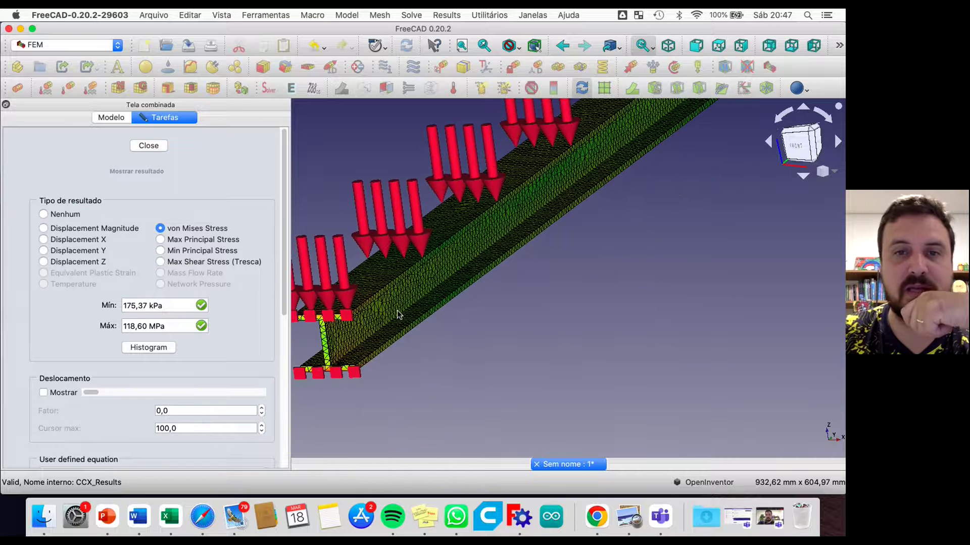
Compare the von Mises stress colors at the near and far fixed supports with those on the web and flanges between them.
scroll(397, 310, "up", 3)
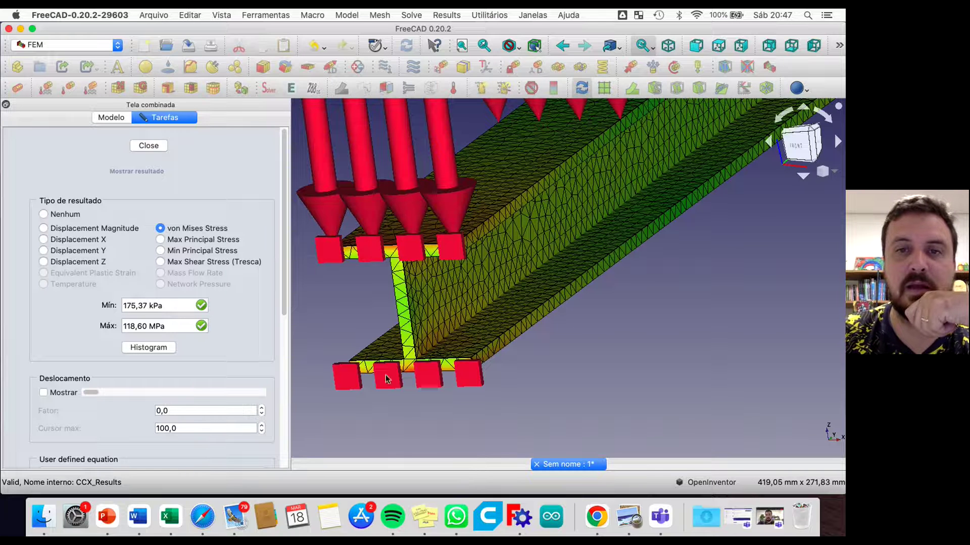
mouse_move(650, 218)
middle_mouse_down()
mouse_move(556, 306)
mouse_move(535, 342)
mouse_move(440, 378)
middle_mouse_up()
mouse_move(614, 238)
middle_mouse_down()
mouse_move(497, 349)
mouse_move(447, 376)
middle_mouse_up()
middle_click_drag(694, 211, 520, 349)
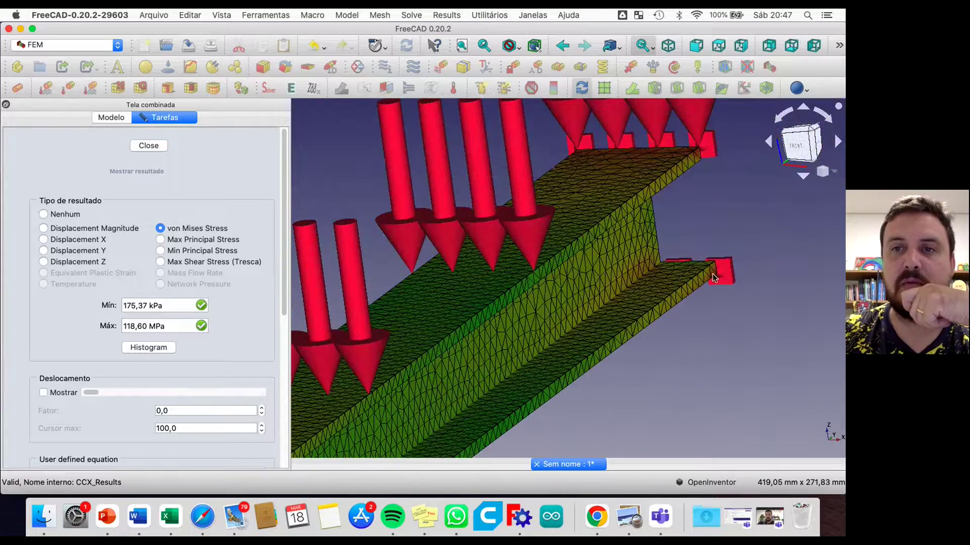
middle_click_drag(738, 225, 702, 245)
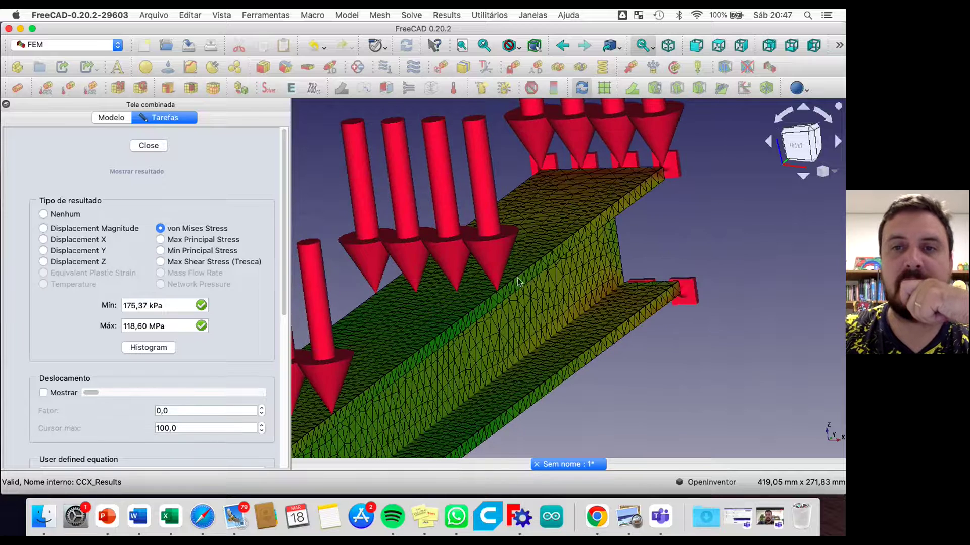
scroll(540, 257, "down", 7)
middle_click_drag(378, 368, 568, 242)
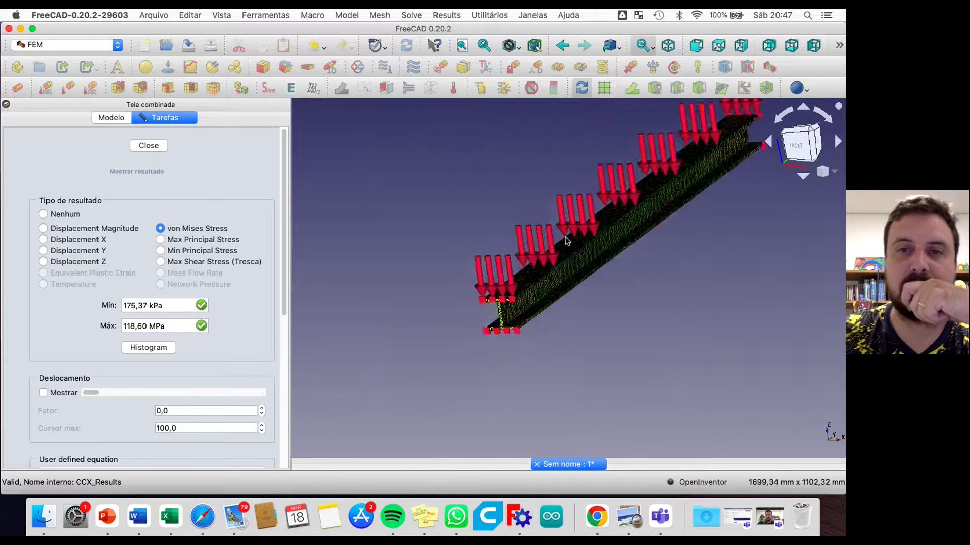
scroll(531, 299, "up", 5)
middle_click_drag(531, 297, 415, 369)
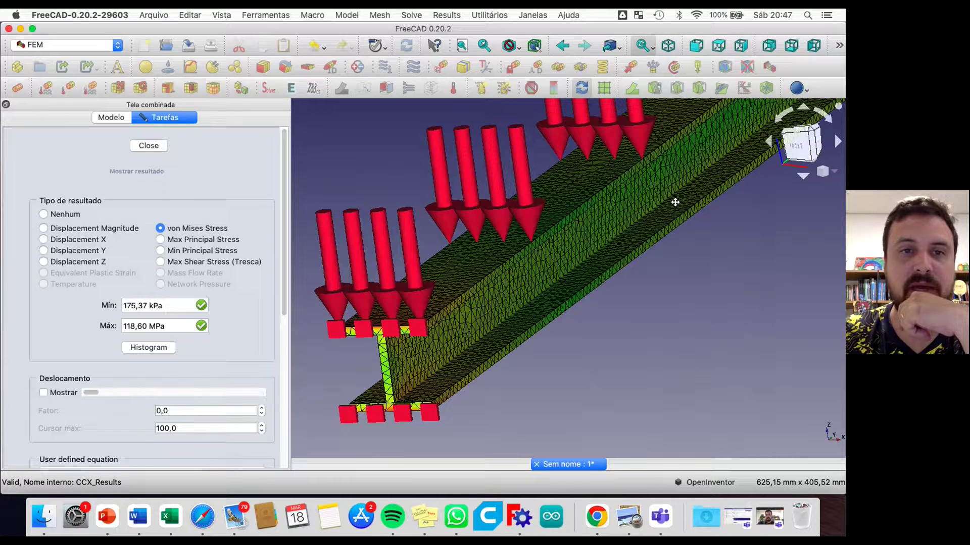
middle_click_drag(676, 203, 650, 223)
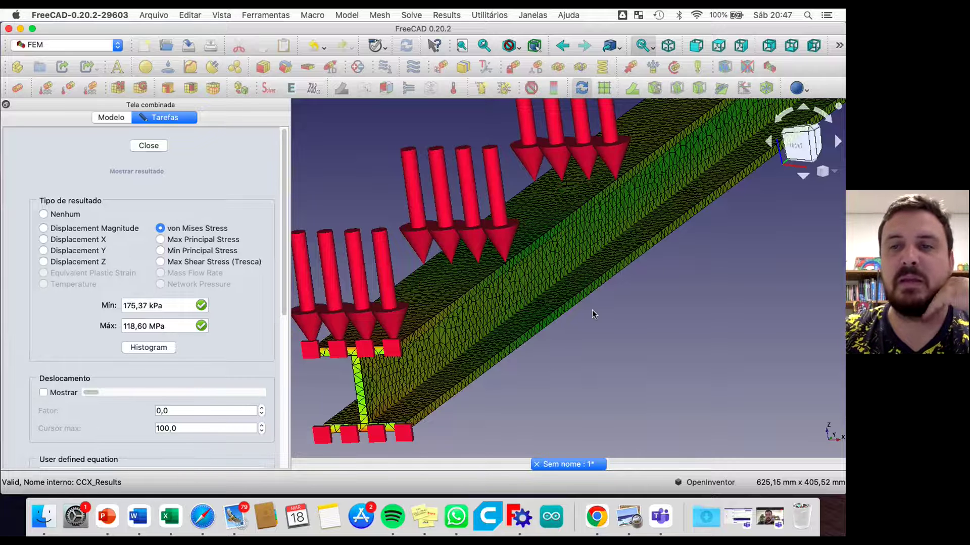
scroll(592, 310, "down", 5)
middle_click_drag(614, 272, 547, 306)
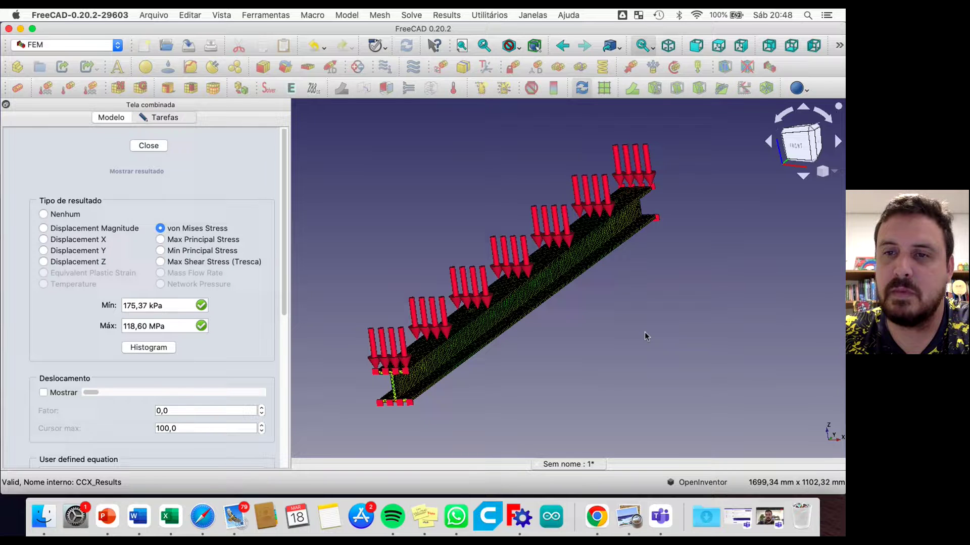
left_click(741, 334)
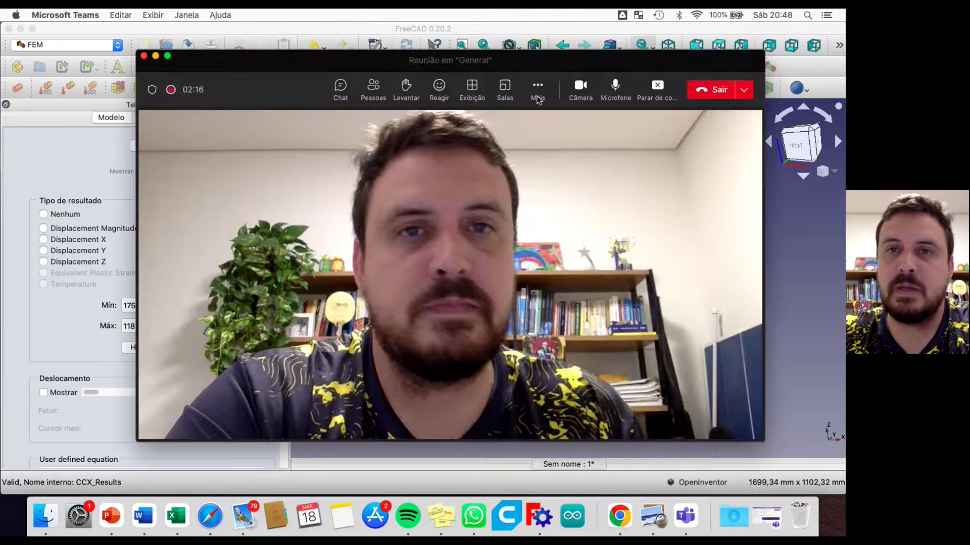